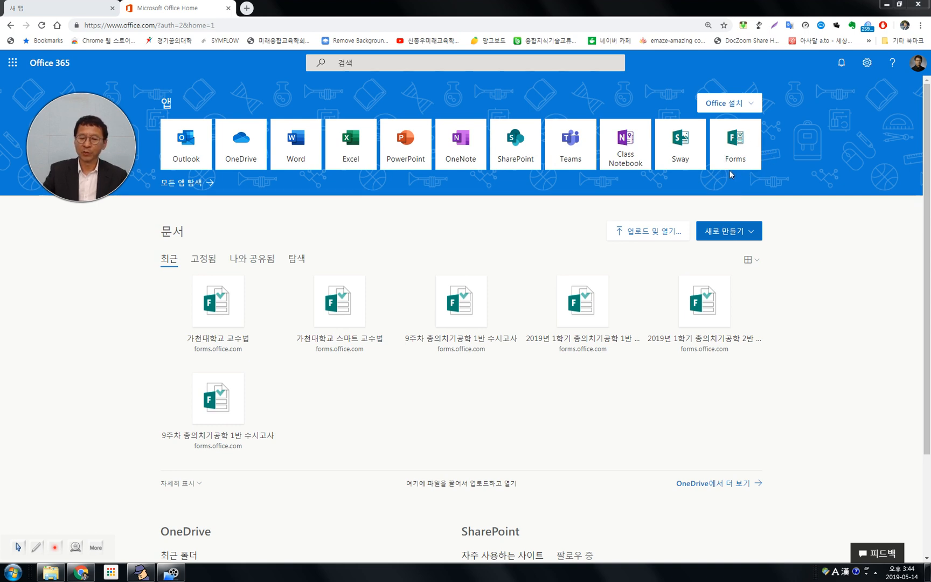
Open Forms from the Office 365 home page and create a new quiz.
left_click(741, 144)
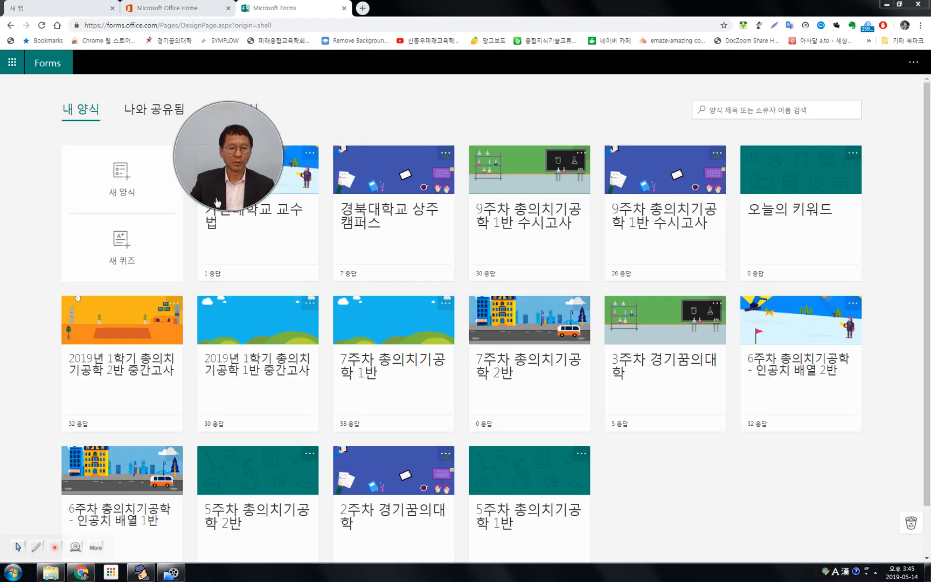
left_click_drag(217, 202, 832, 188)
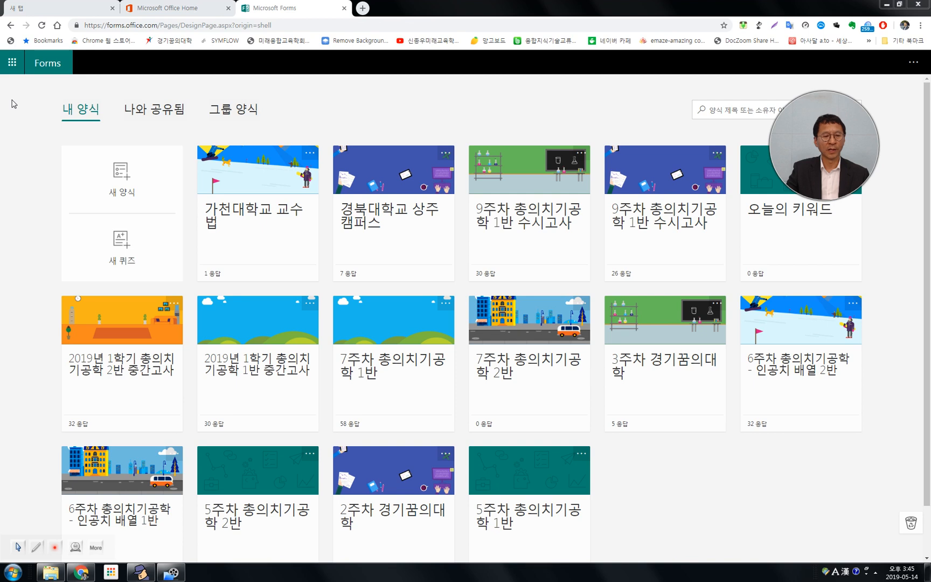
left_click(50, 67)
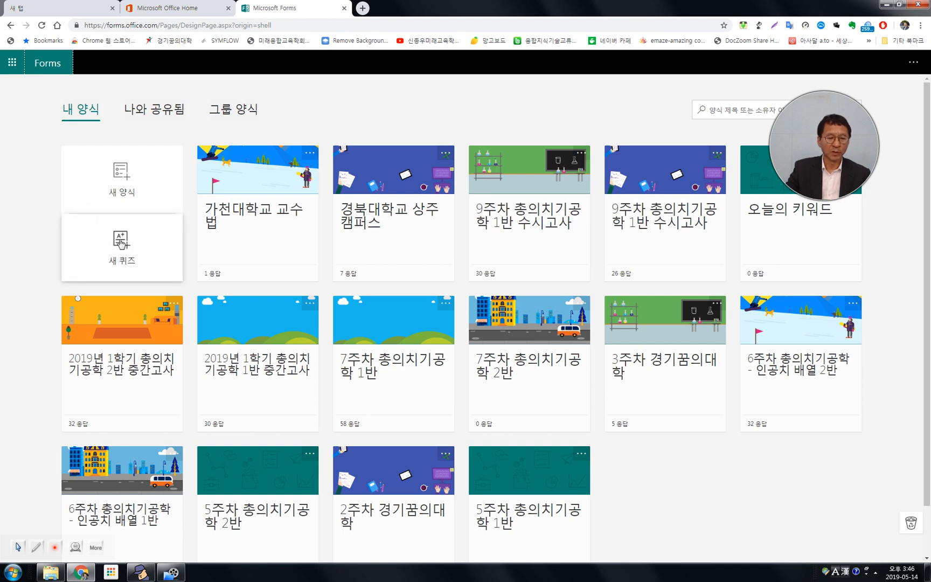
left_click(124, 244)
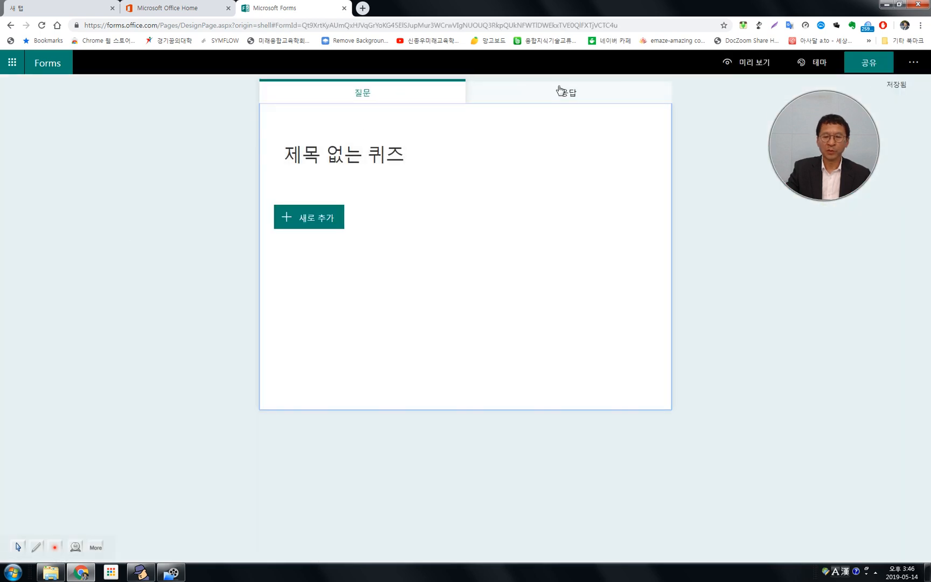
Title the quiz "오늘의 날씨".
left_click(351, 150)
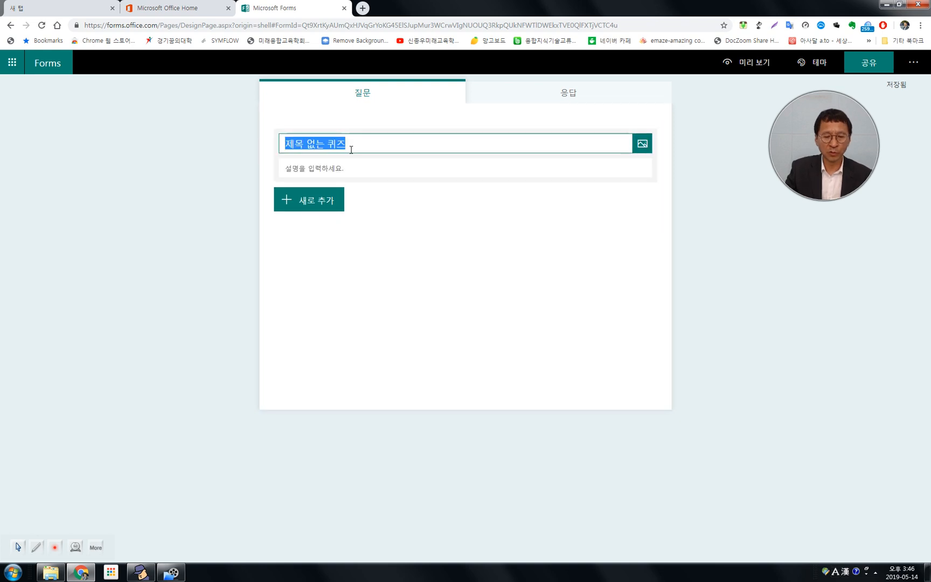
type("dhsmfdml")
key("BackSpace")
key("BackSpace")
key("BackSpace")
type("ㅇ")
key("BackSpace")
type("온")
type("늘ㅇ")
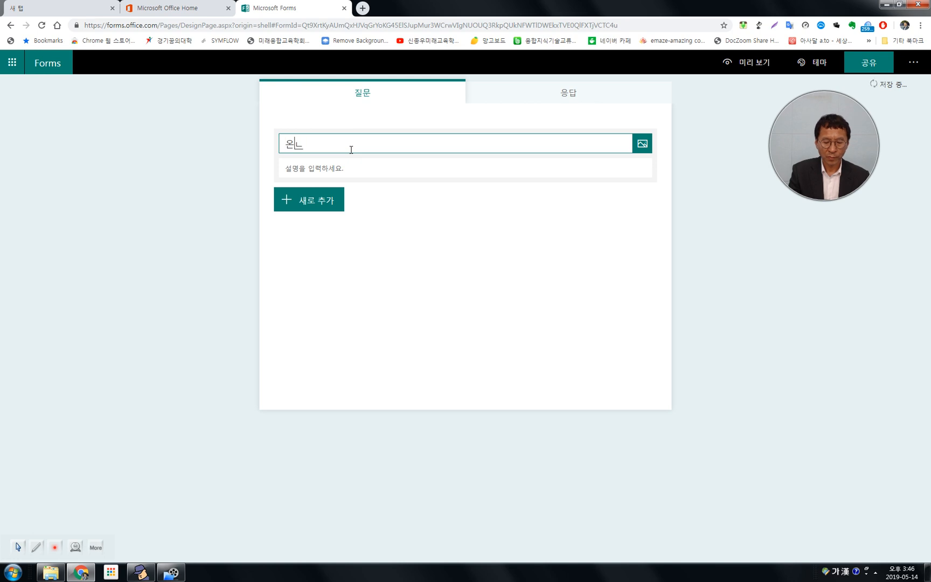
key("BackSpace")
key("BackSpace")
key("BackSpace")
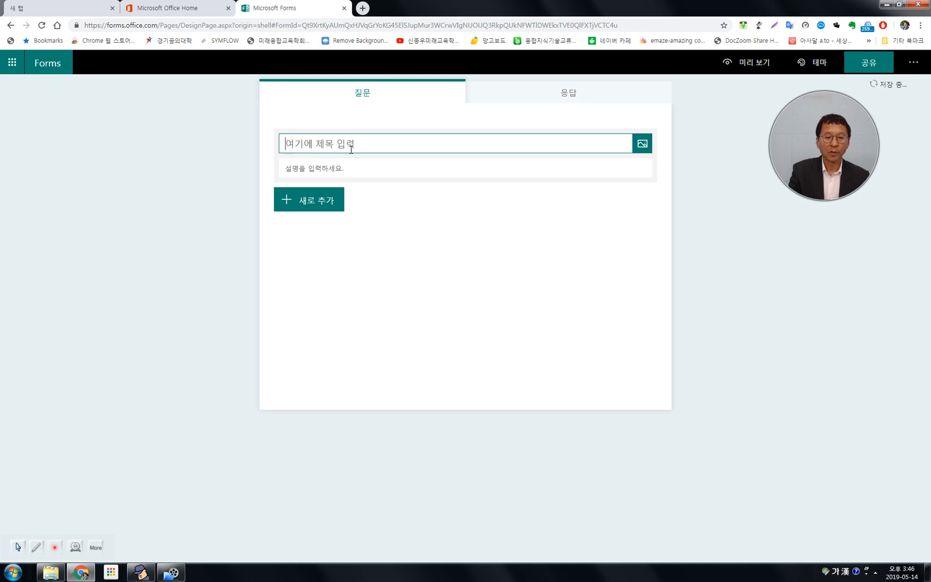
type("오늘은")
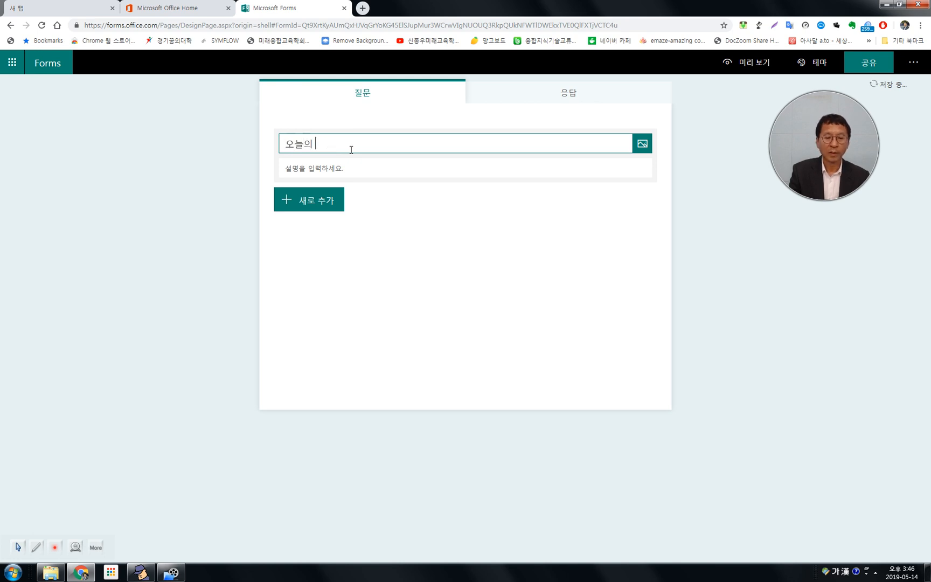
type(" 날ㅆ")
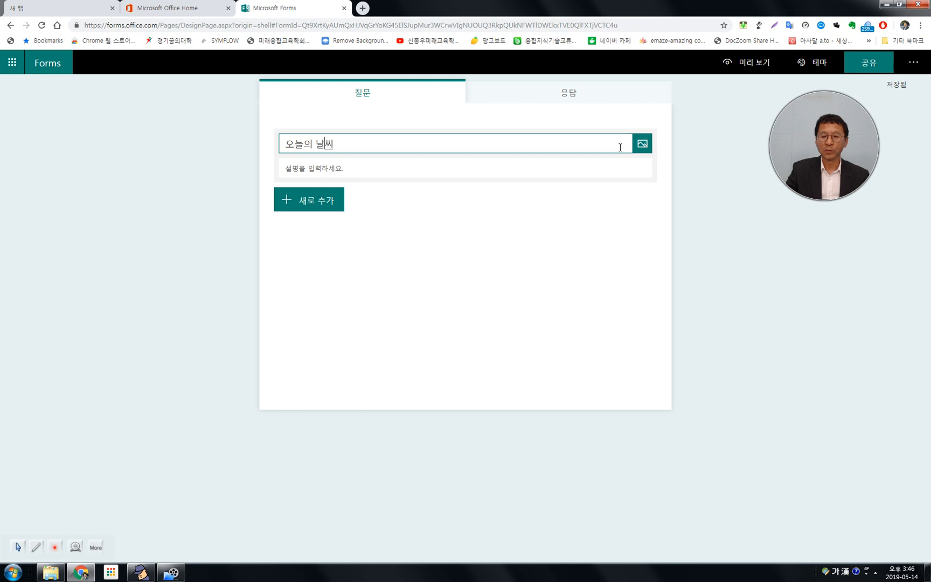
Search Bing for "오늘의 날씨" images for the quiz title.
left_click(642, 147)
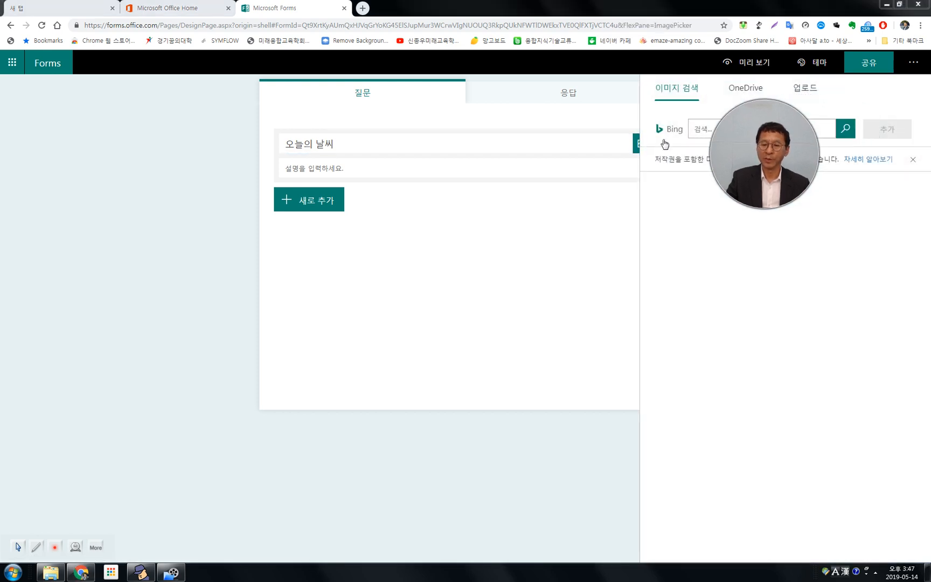
left_click_drag(187, 149, 115, 143)
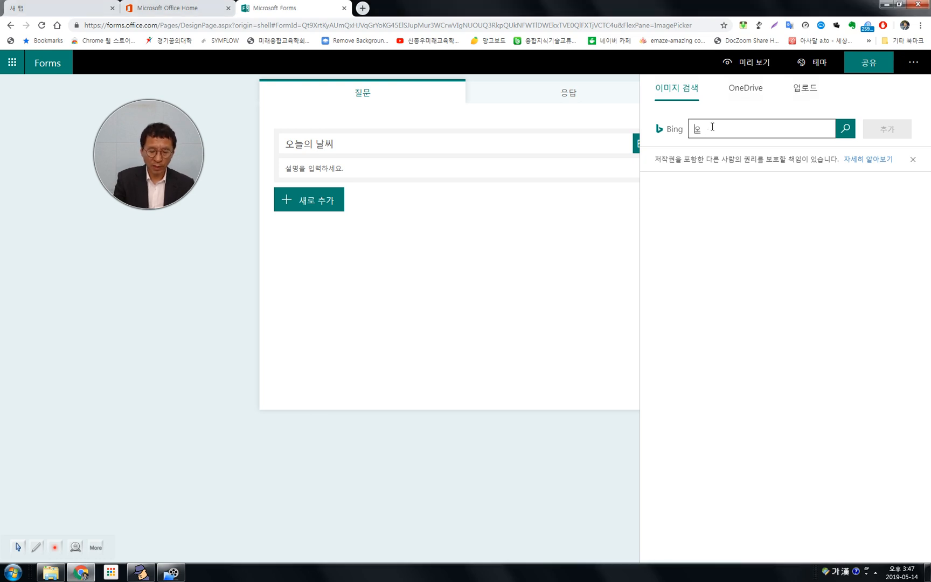
type("씨ㅣ")
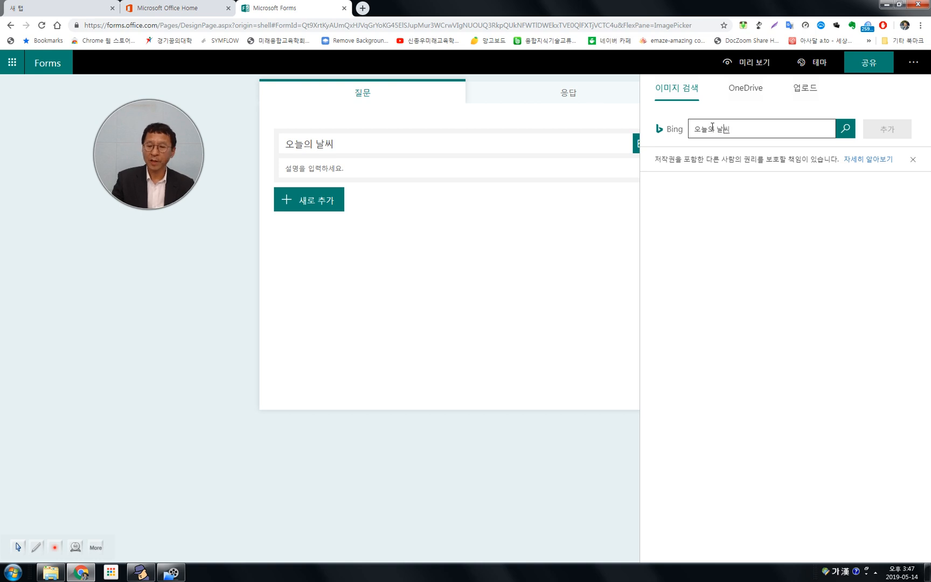
left_click(844, 135)
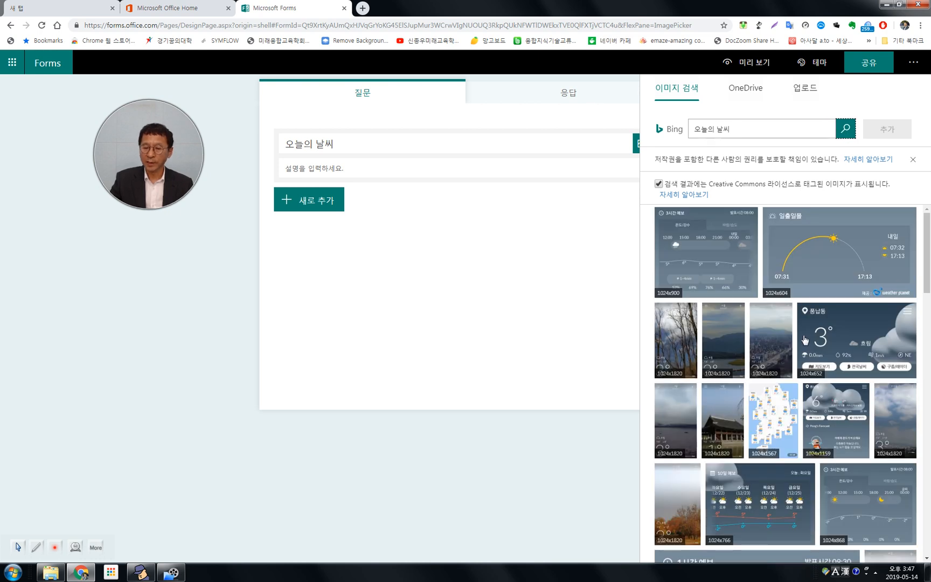
Add the 1024x1744 blue-and-white cloud map from the search results as the title image.
scroll(802, 337, "down", 2)
scroll(802, 335, "down", 5)
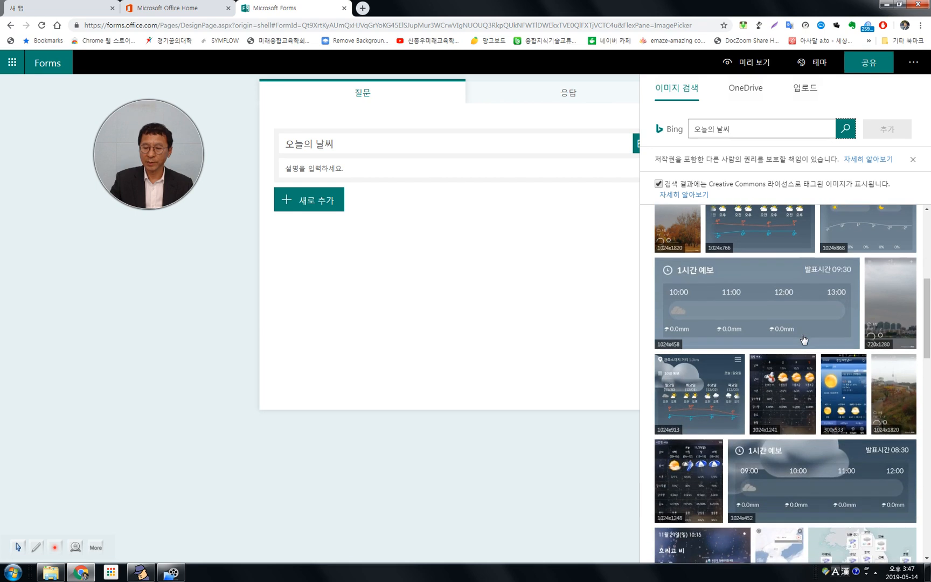
scroll(803, 339, "down", 1)
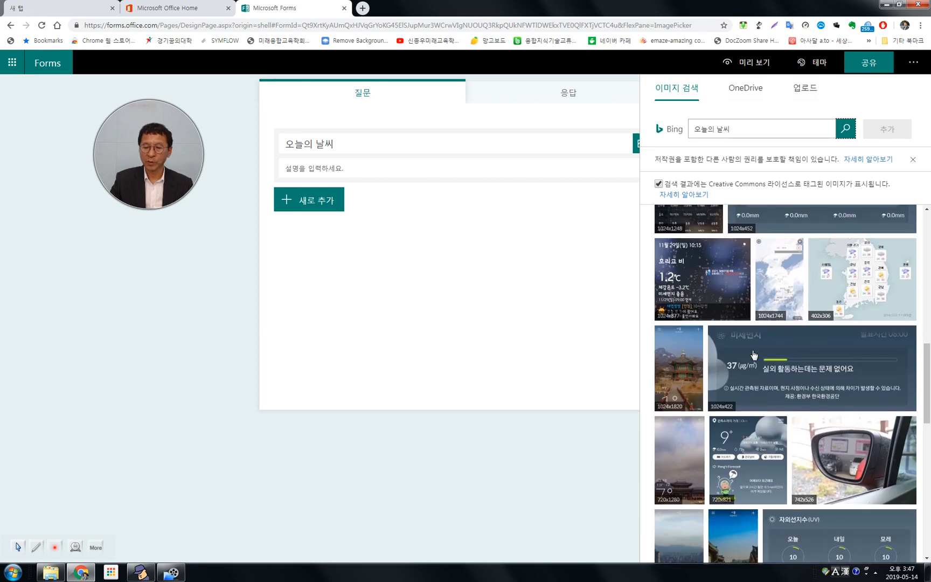
left_click(779, 285)
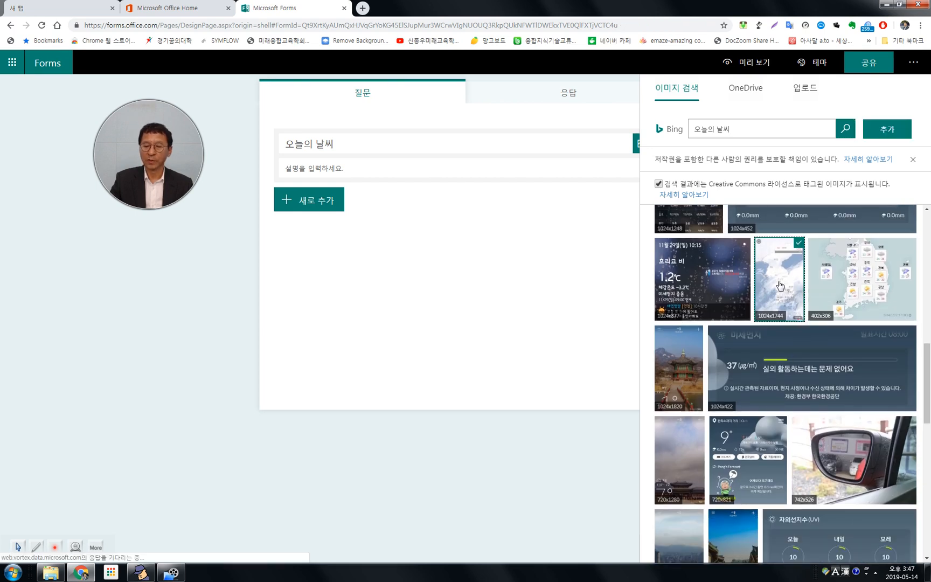
double_click(779, 286)
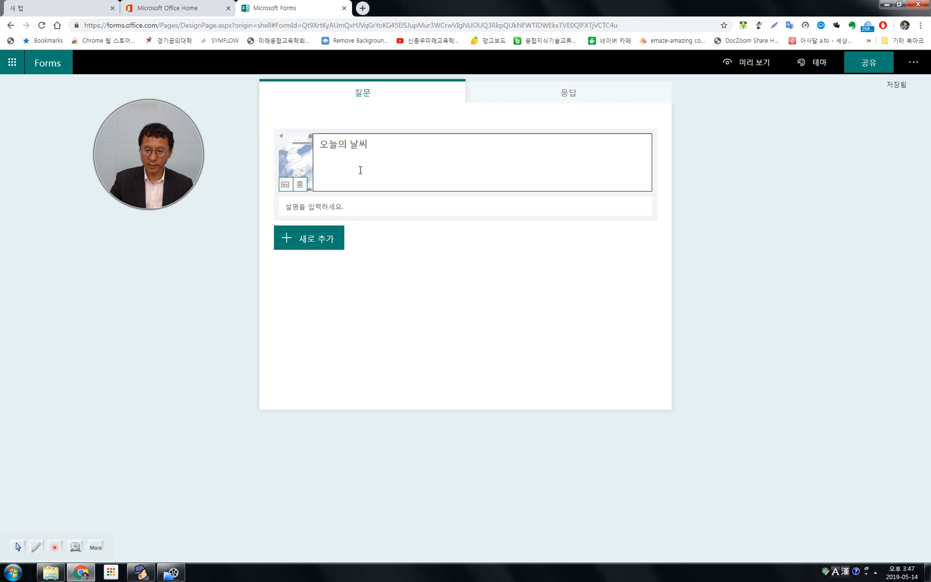
left_click(308, 244)
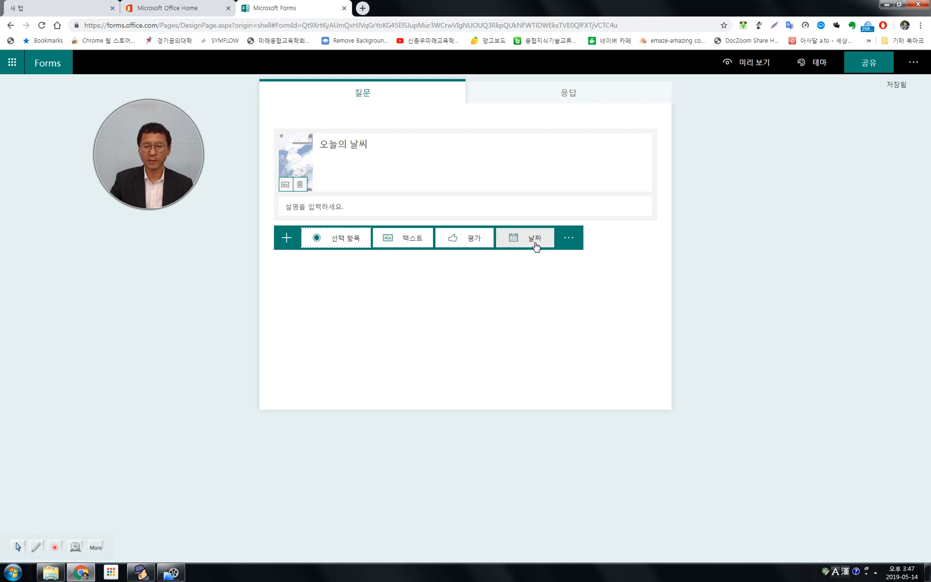
left_click(574, 245)
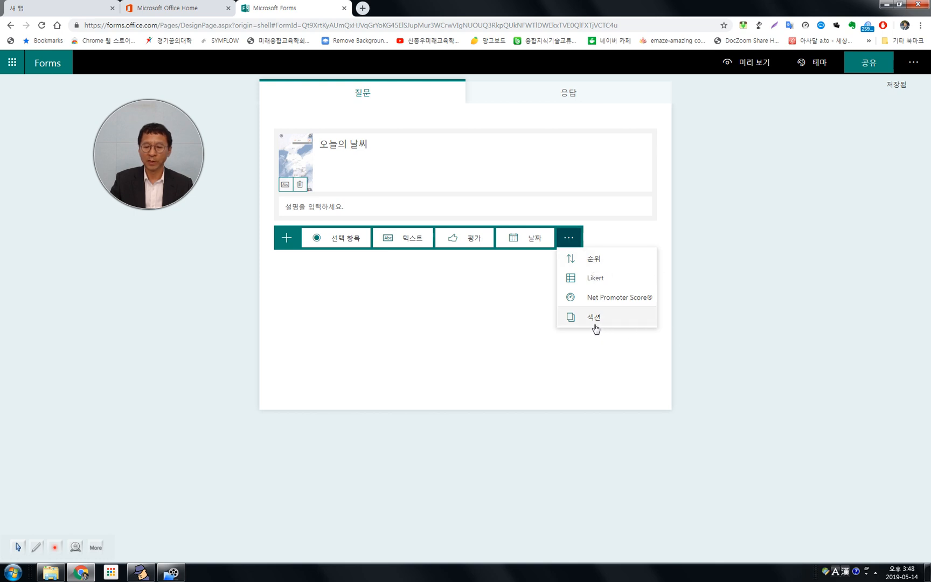
left_click(734, 319)
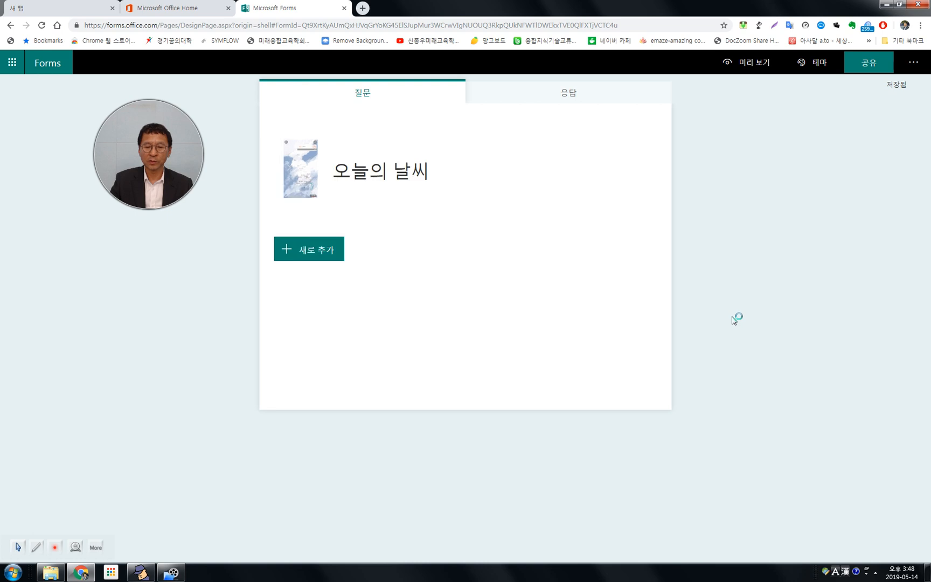
left_click(308, 252)
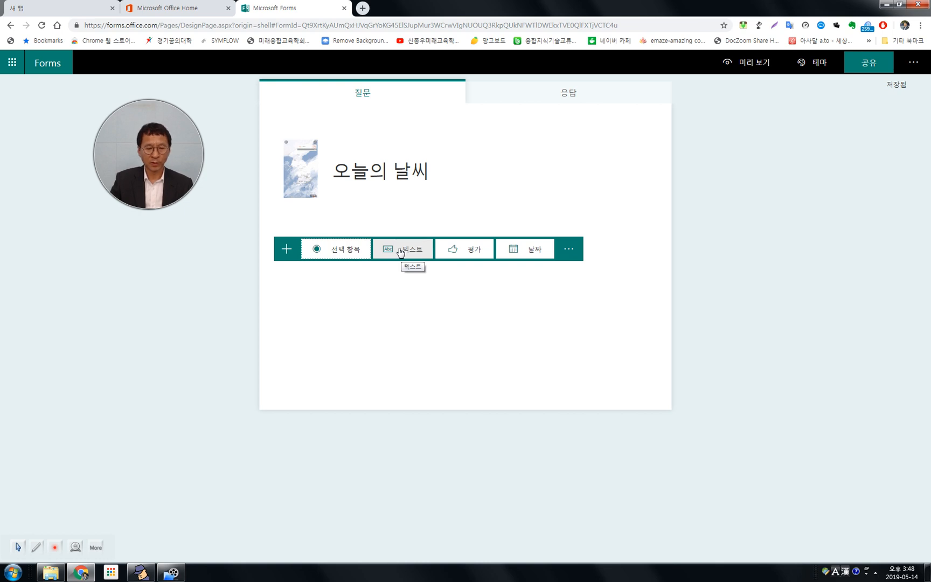
left_click(340, 251)
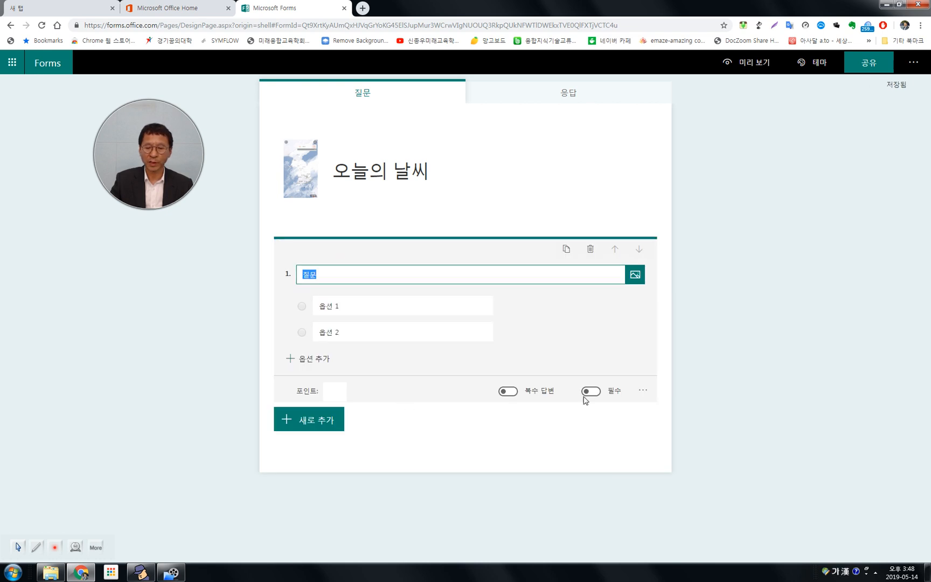
left_click(590, 251)
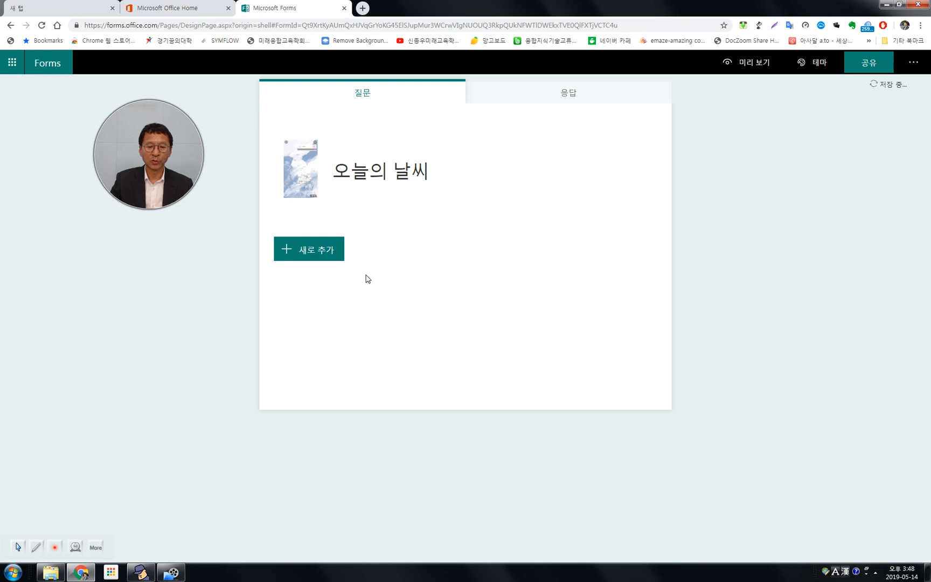
left_click(327, 250)
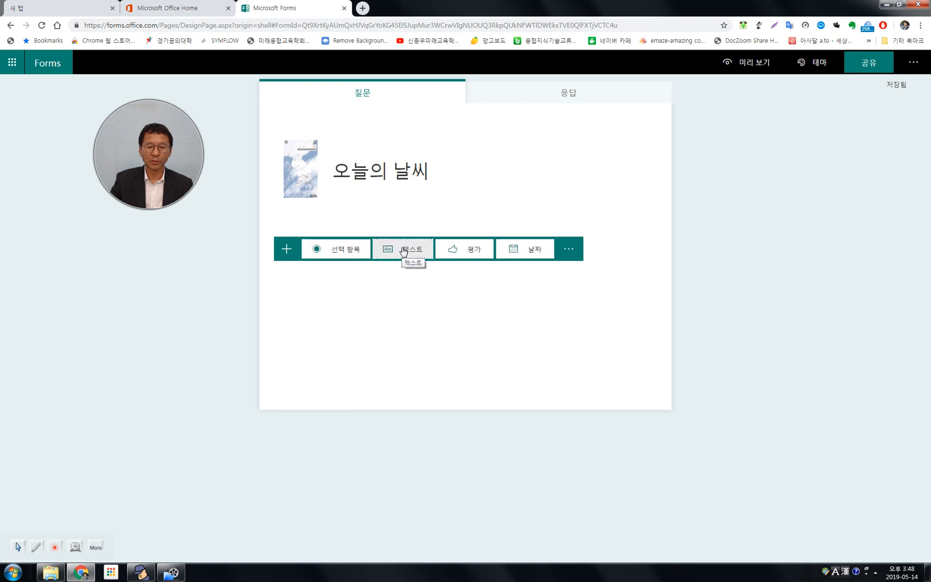
left_click(405, 251)
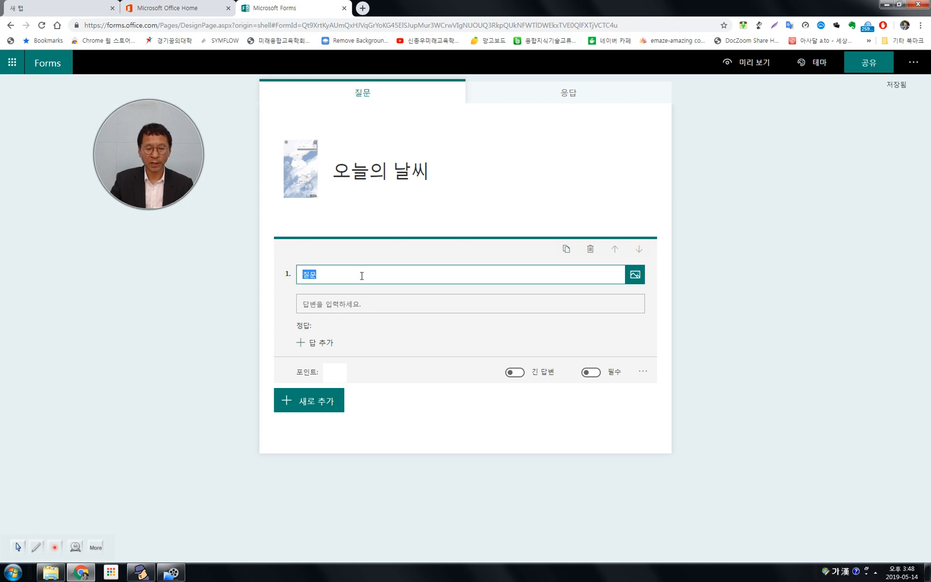
left_click(590, 249)
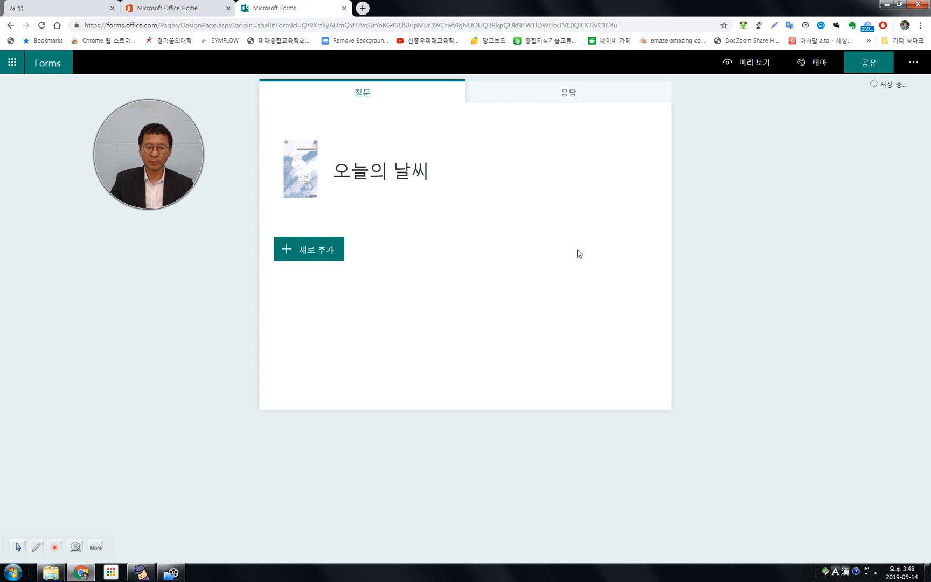
Add a choice question to the quiz with the question text "오늘의 날자는 ?".
left_click(302, 253)
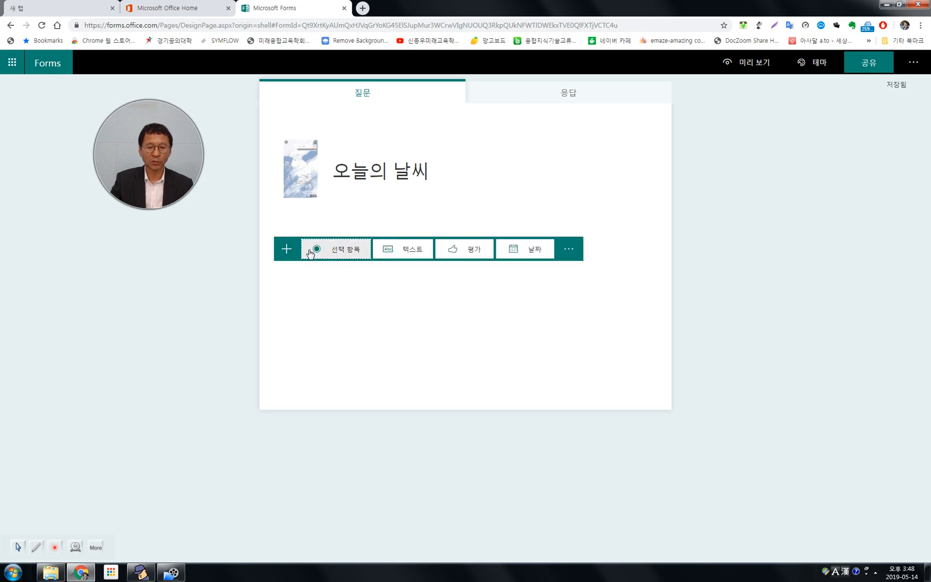
left_click(346, 252)
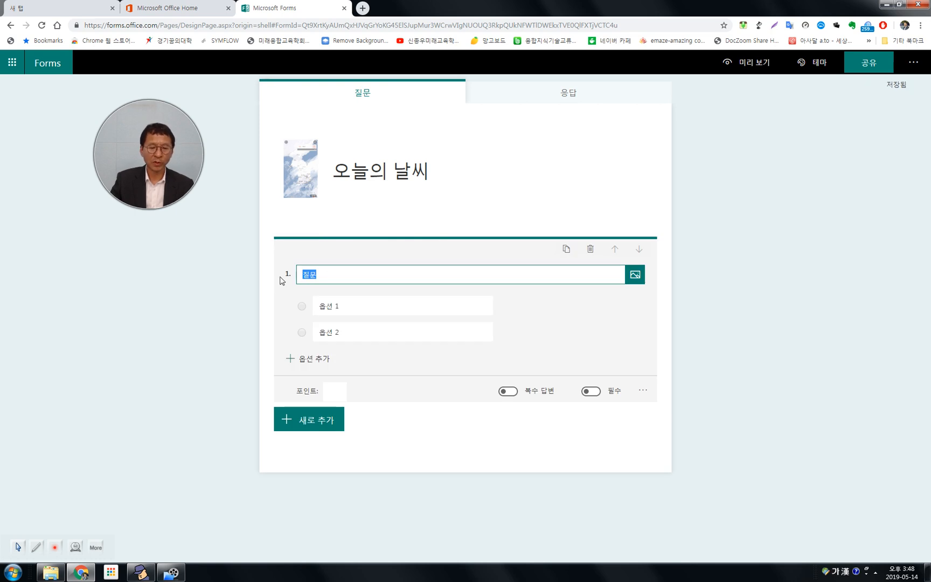
type("ㅇ")
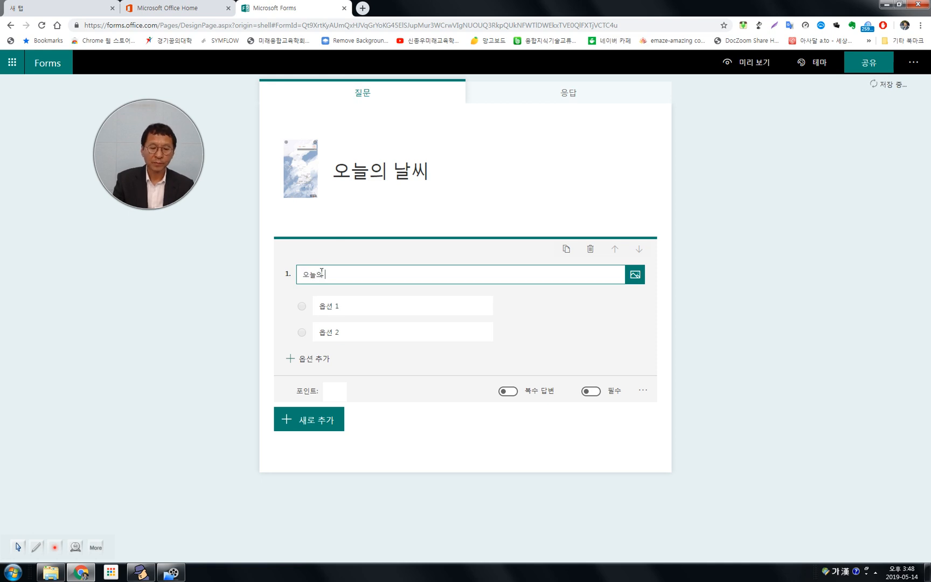
type("늘의 날ㅈㅣㅏ 자는")
key("BackSpace")
key("BackSpace")
key("BackSpace")
key("BackSpace")
type("자는")
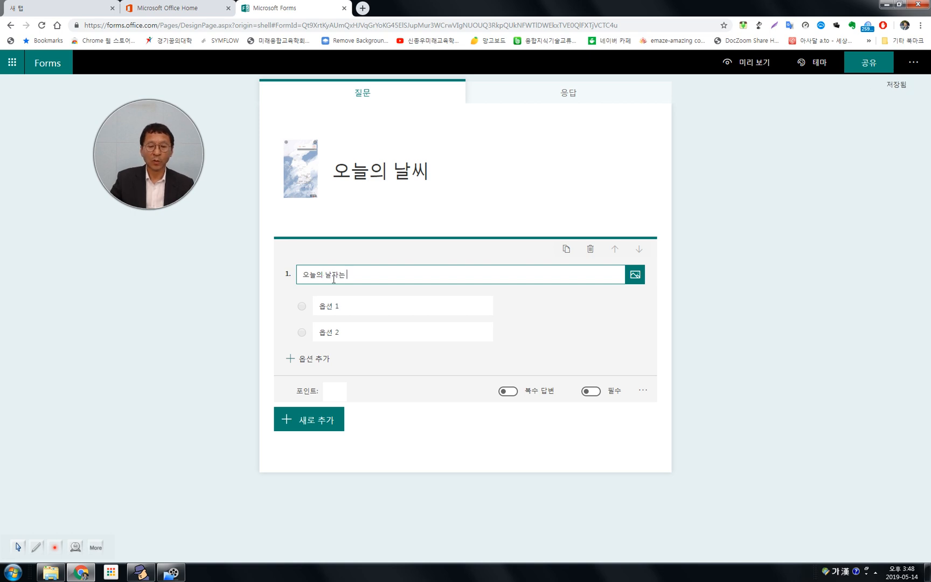
Look through the image sources for question 1, including image search, OneDrive and upload from the computer.
left_click(638, 281)
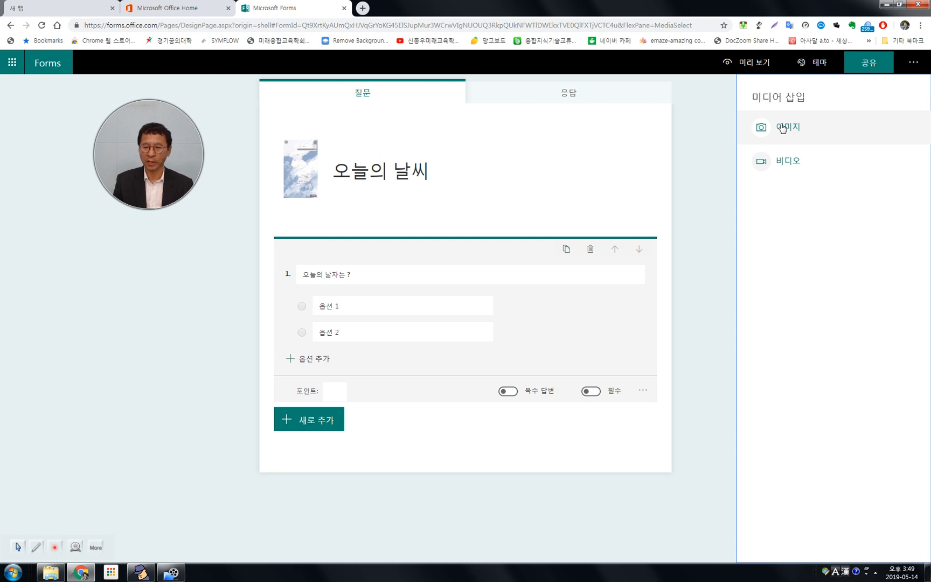
left_click(783, 128)
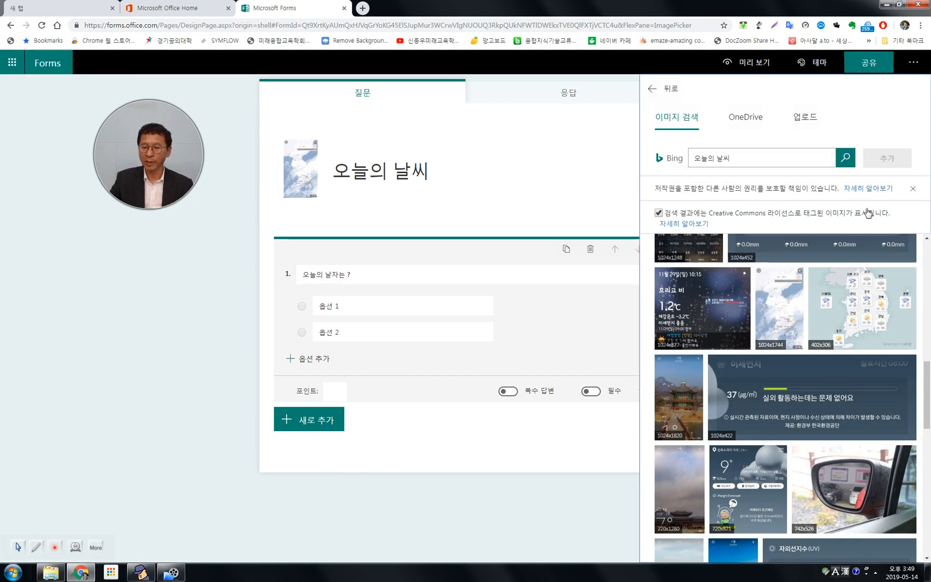
left_click(752, 118)
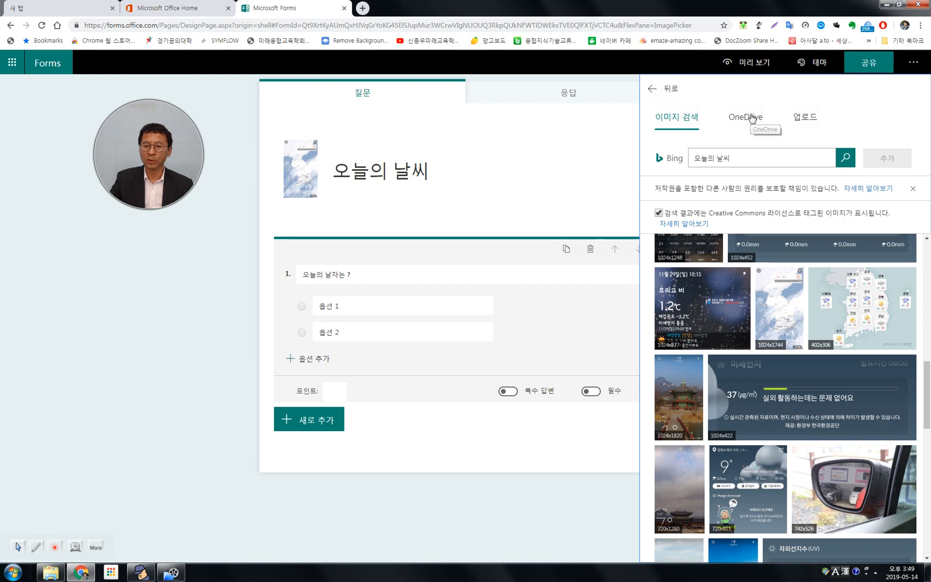
left_click(804, 116)
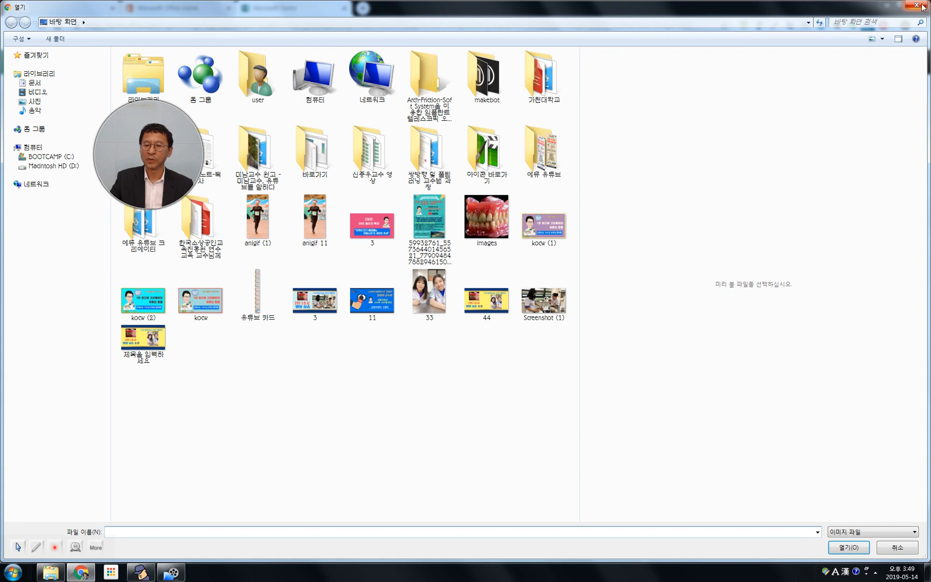
left_click(923, 7)
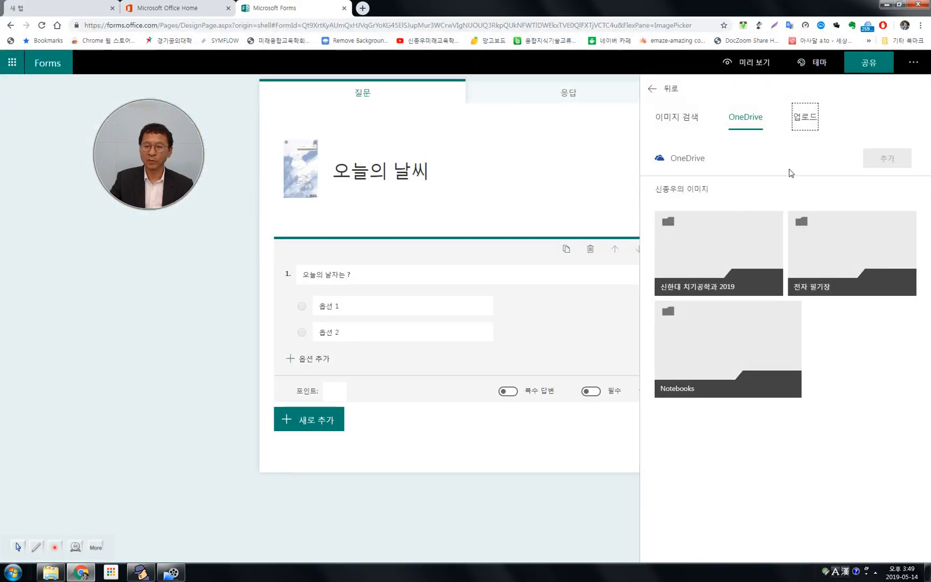
Search Bing images for "오늘의 날자" and add the black moon-phase calendar picture to question 1.
left_click(671, 120)
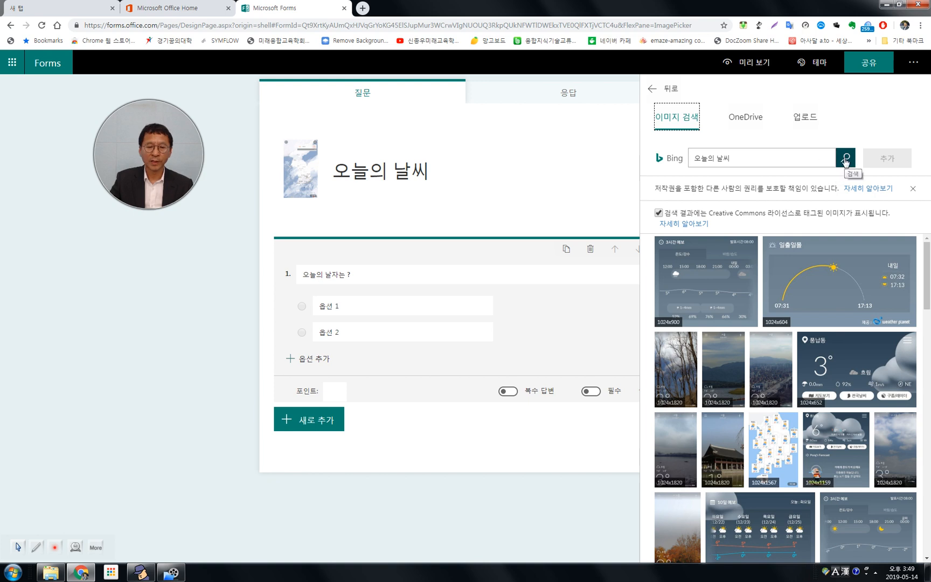
left_click(736, 158)
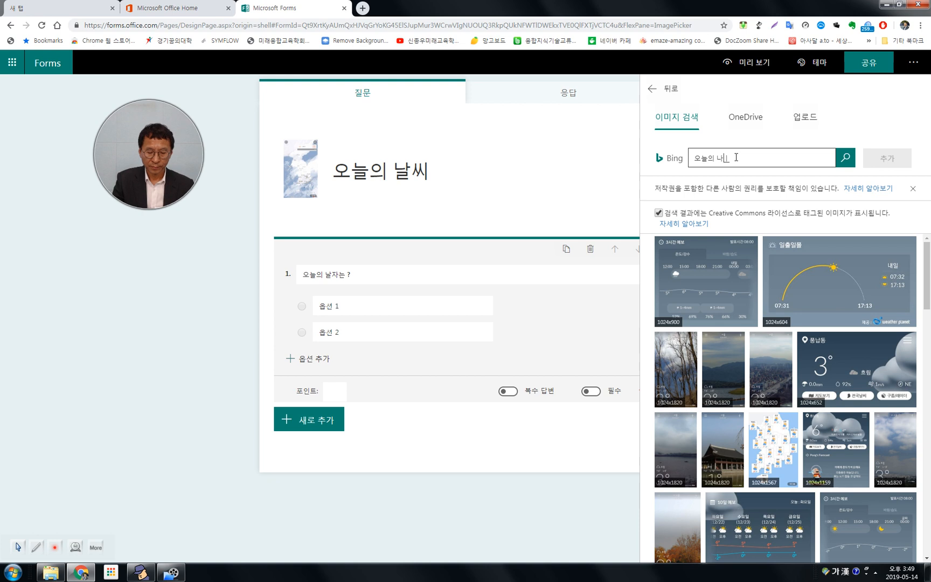
key("BackSpace")
key("BackSpace")
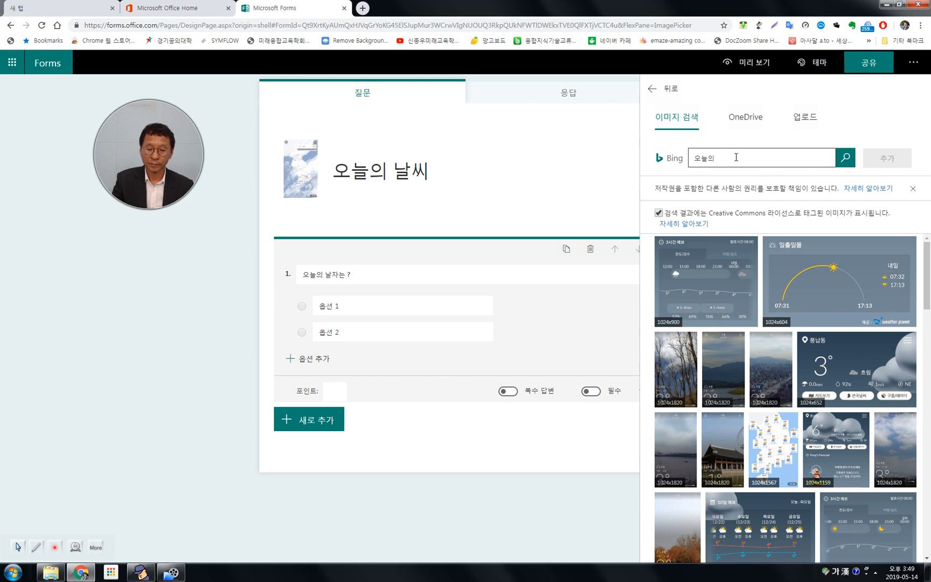
type("ㄹ자")
key("Return")
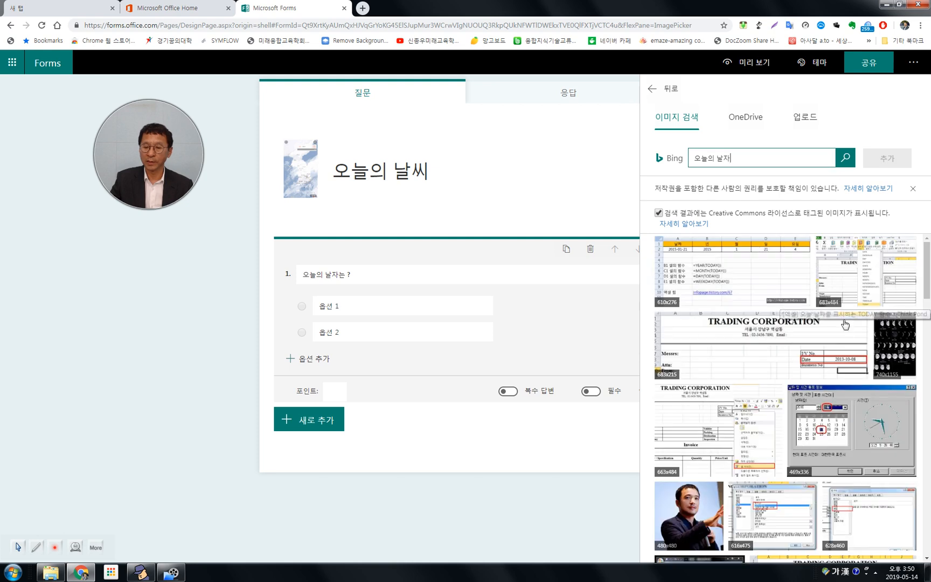
left_click(889, 360)
double_click(889, 360)
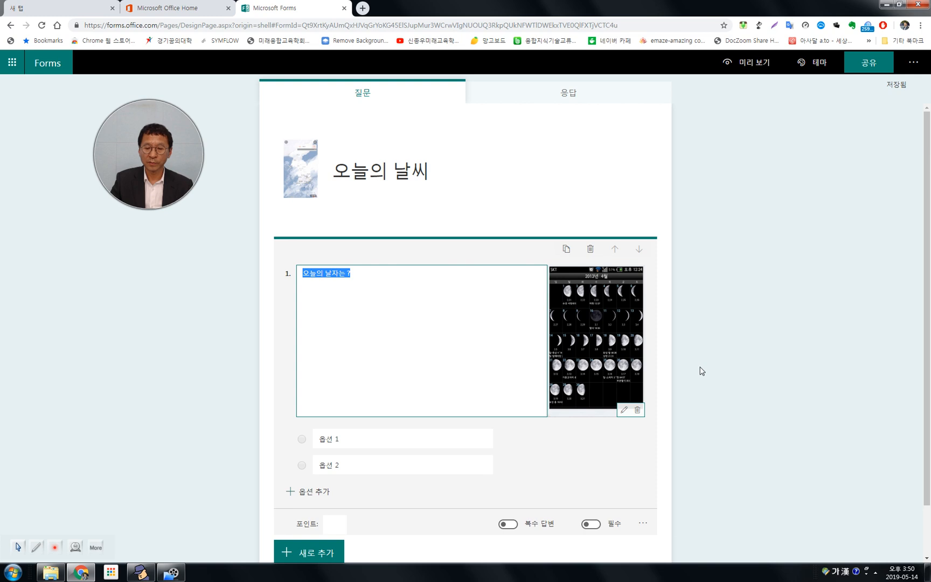
Try the larger display size for question 1's moon calendar picture and return it to the smaller size.
left_click(624, 410)
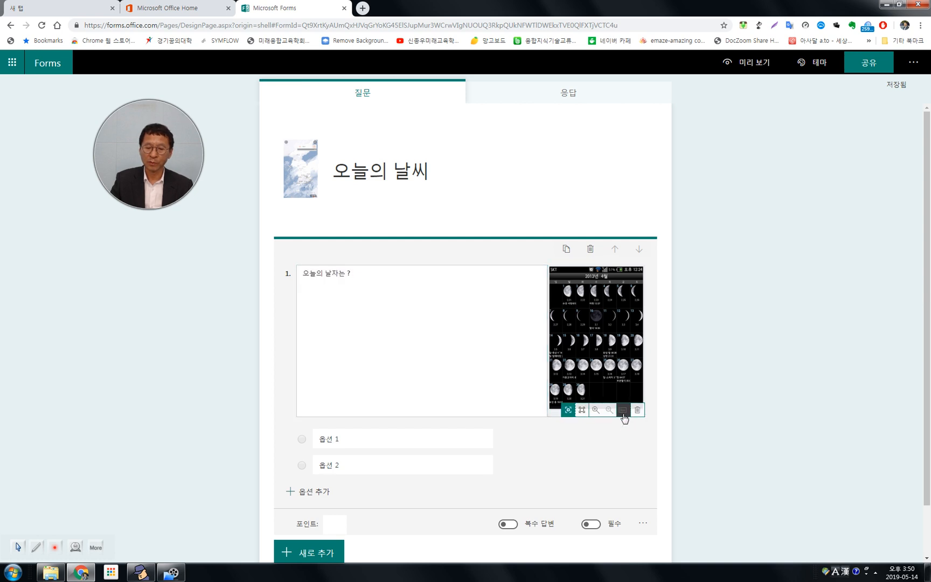
left_click(581, 412)
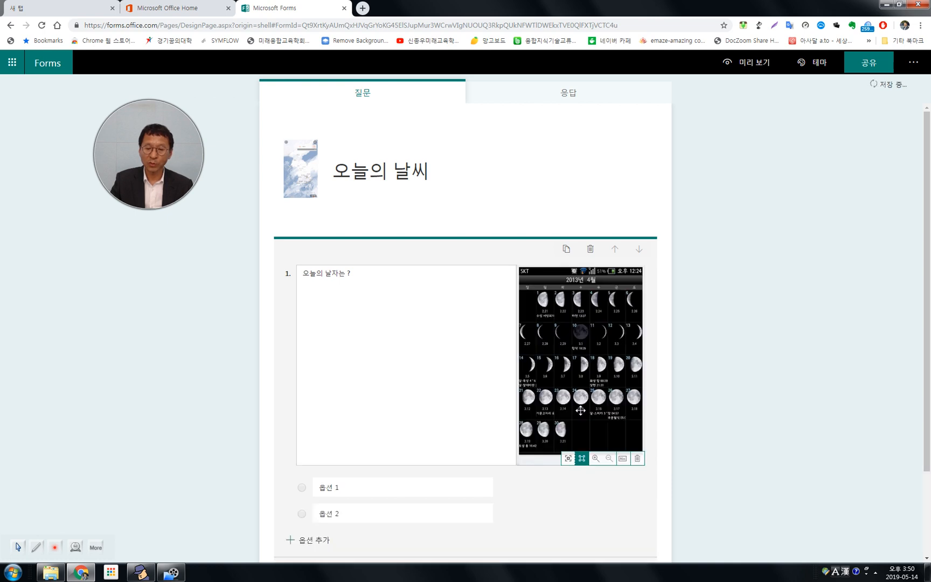
left_click(568, 458)
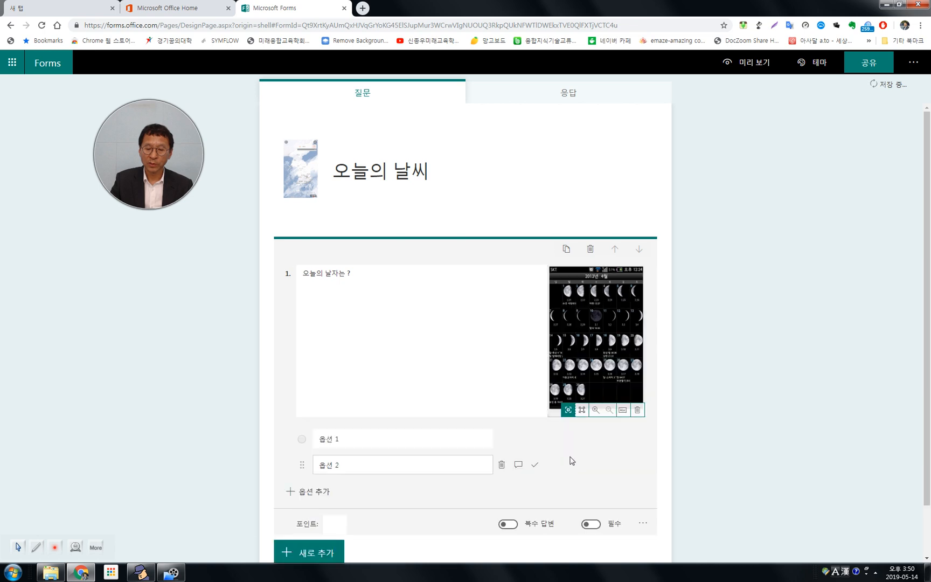
Zoom question 1's moon calendar picture in and partly back out so it fills its frame, and finish editing the question.
left_click(596, 411)
left_click(597, 411)
left_click(596, 410)
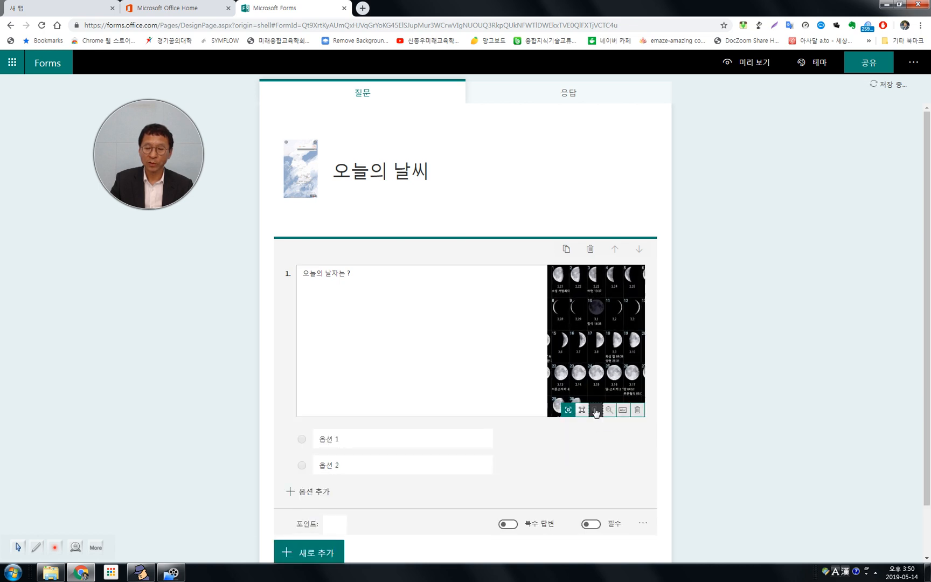
left_click(596, 410)
left_click(596, 411)
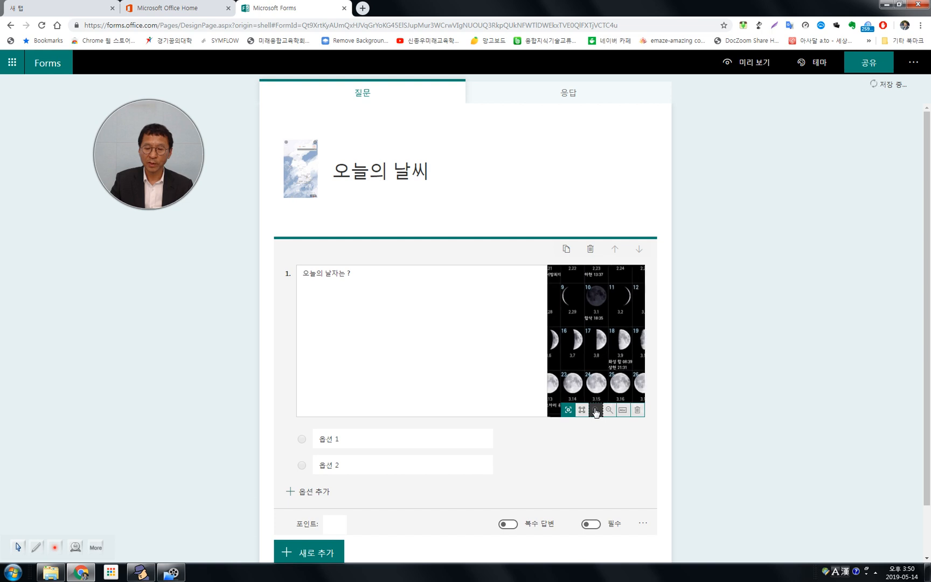
left_click(596, 412)
left_click(611, 412)
left_click(611, 411)
left_click(612, 411)
left_click(611, 411)
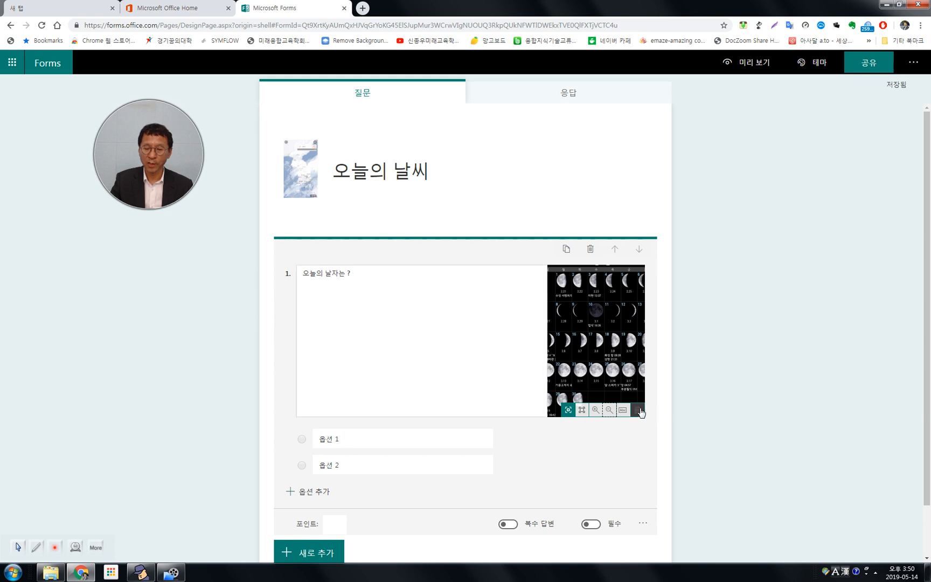
left_click(733, 412)
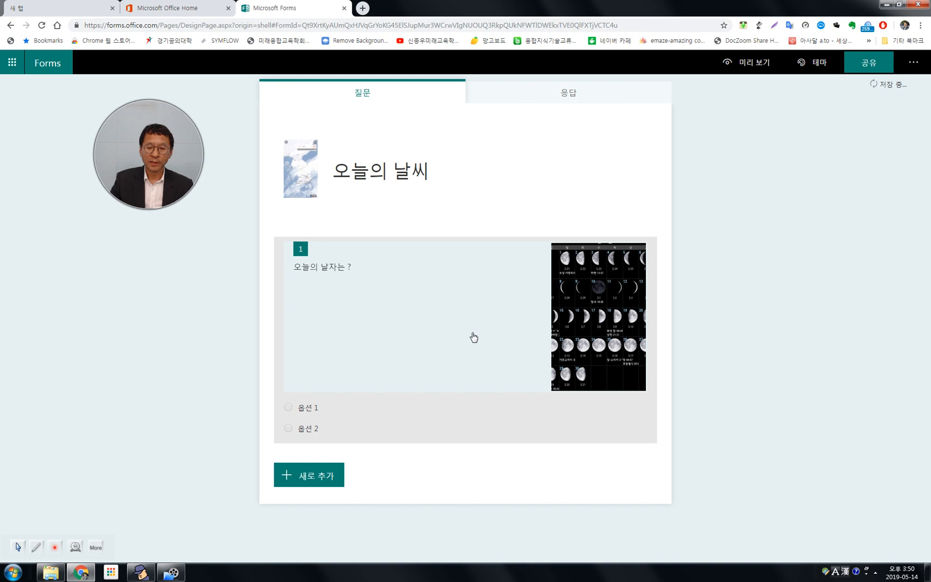
Reopen question 1 for editing and set its first two answer options to 14 and 15.
left_click(593, 338)
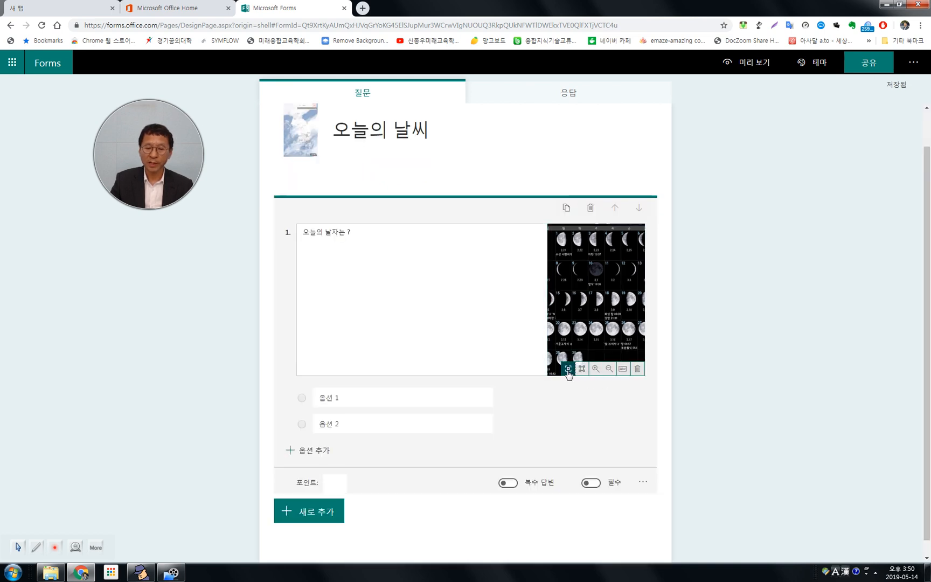
left_click(392, 394)
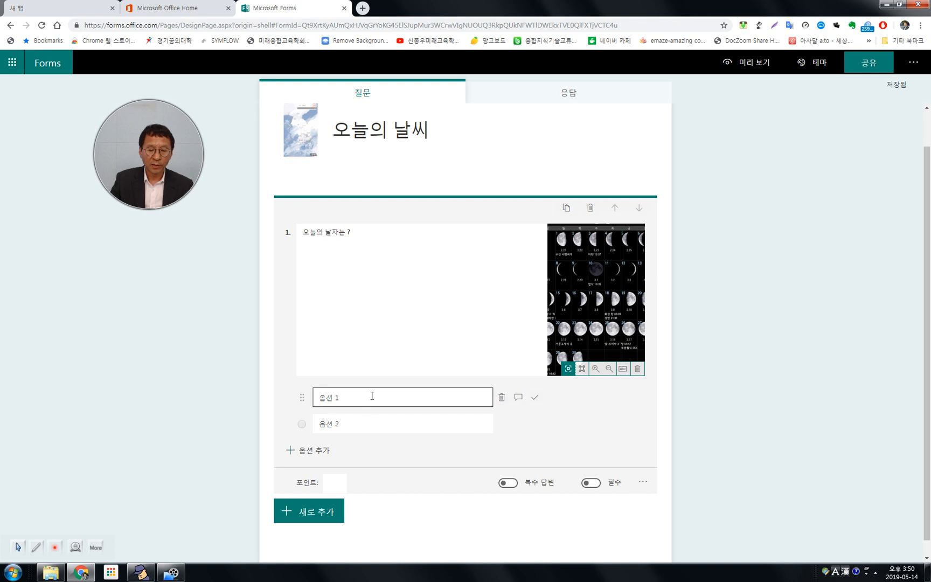
left_click(372, 397)
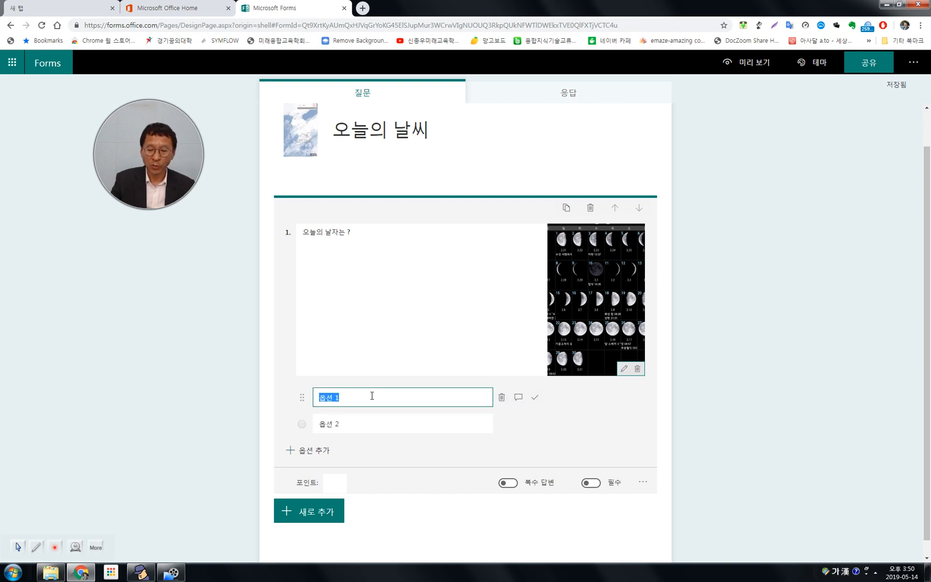
type("5")
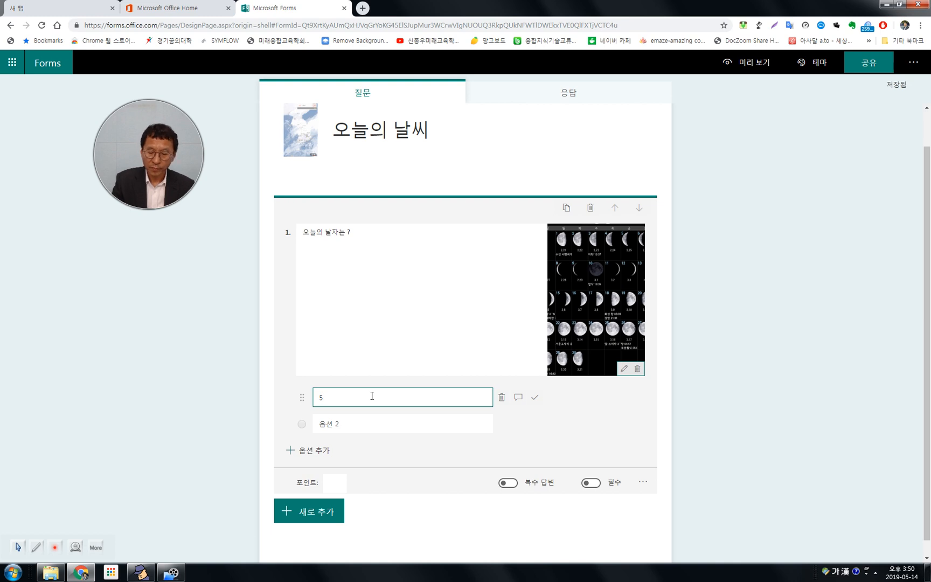
key("BackSpace")
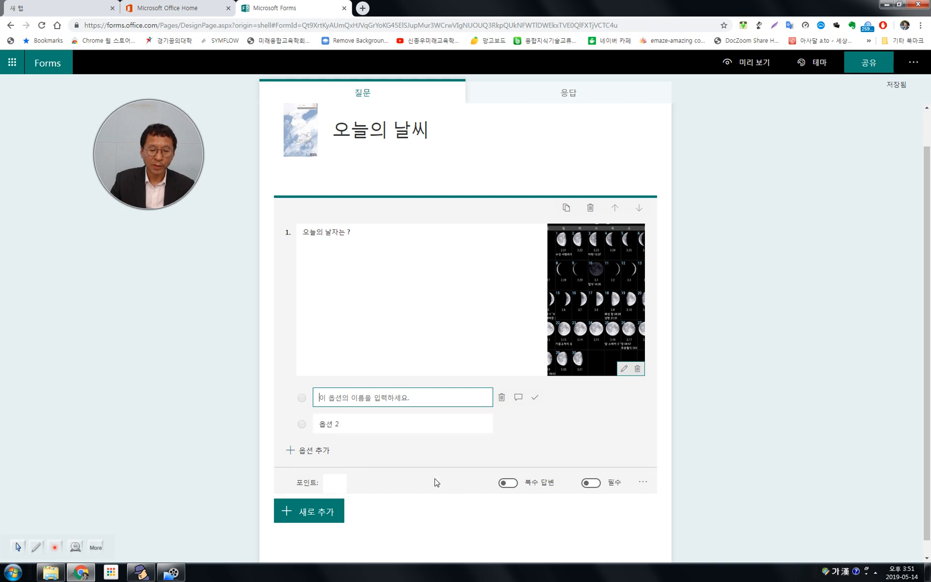
left_click(363, 397)
type("2")
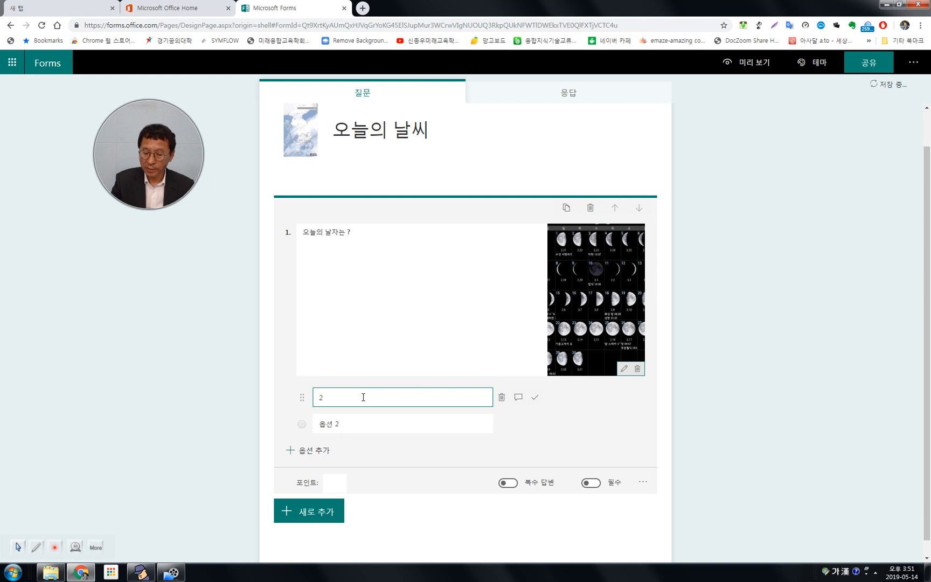
key("BackSpace")
type("14")
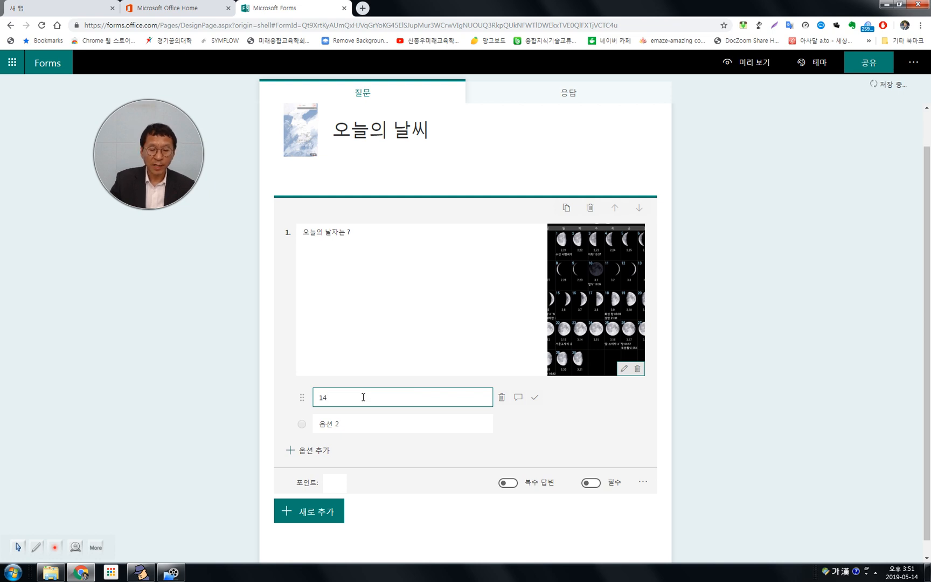
left_click(352, 422)
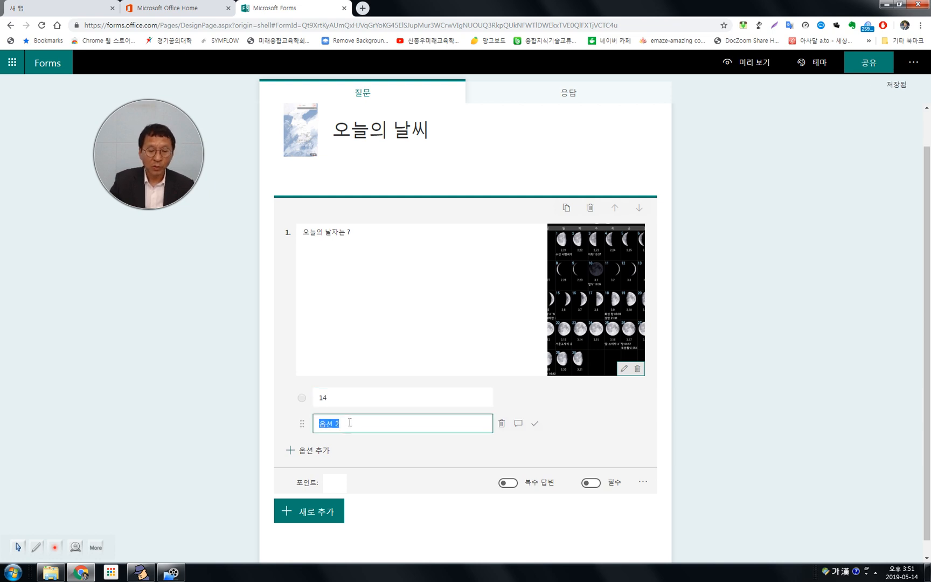
type("15")
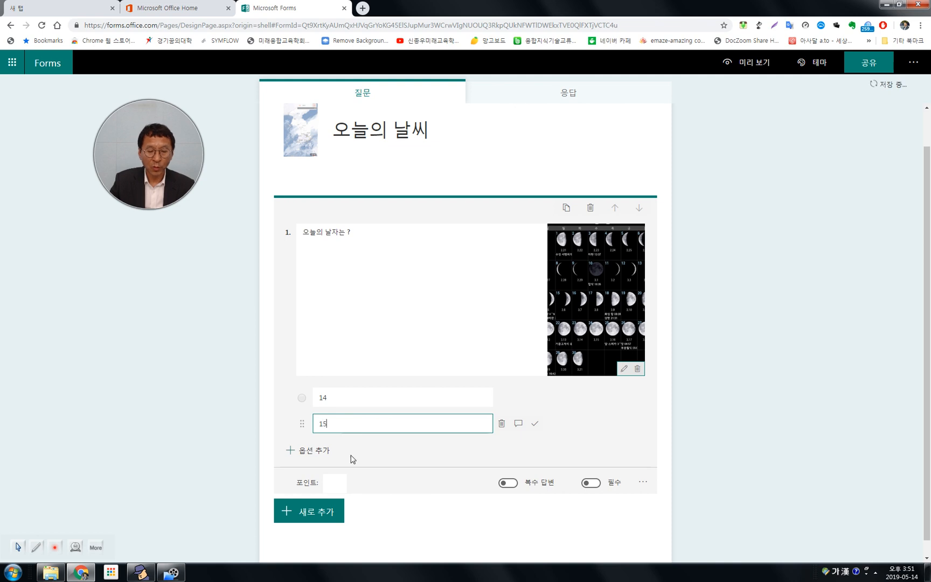
Add three more answer options to question 1 with the values 16, 17 and 18.
left_click(322, 453)
type("16")
left_click(318, 476)
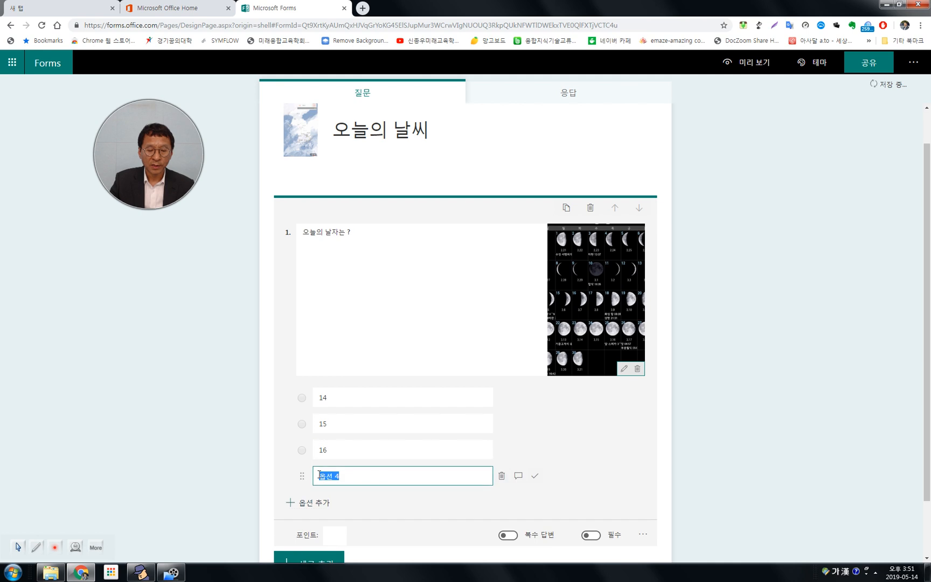
key("BackSpace")
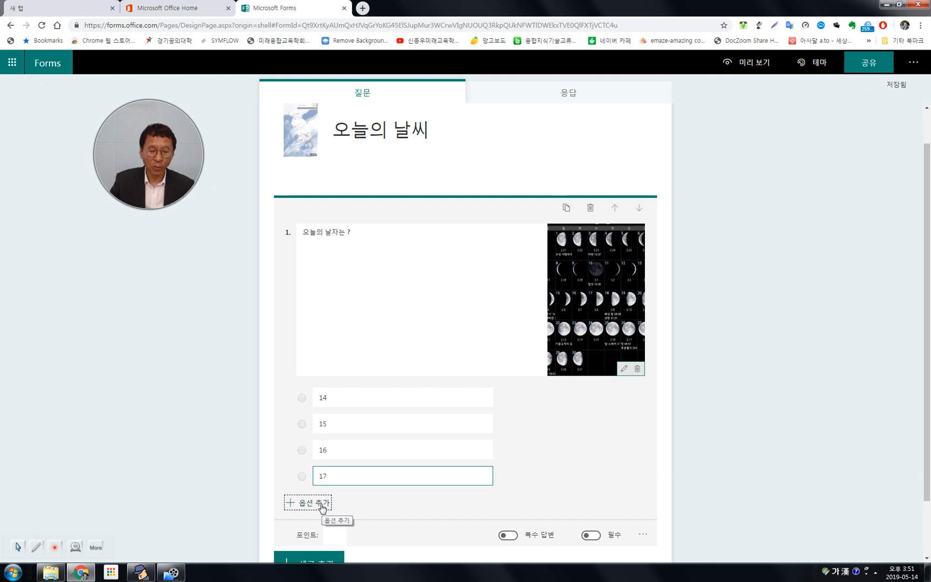
left_click(322, 507)
type("18")
Set question 1 to 5 points and allow multiple answers.
scroll(673, 465, "down", 2)
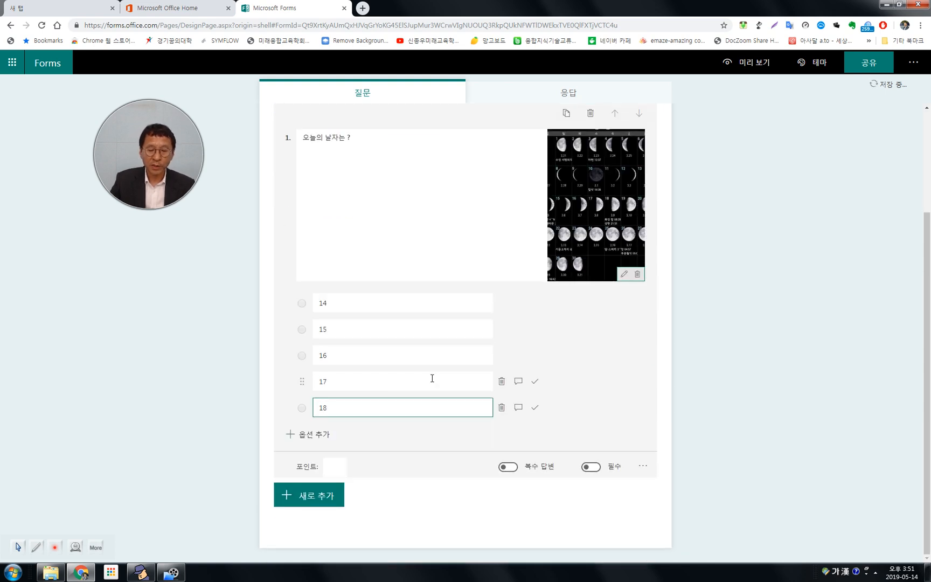
left_click(326, 468)
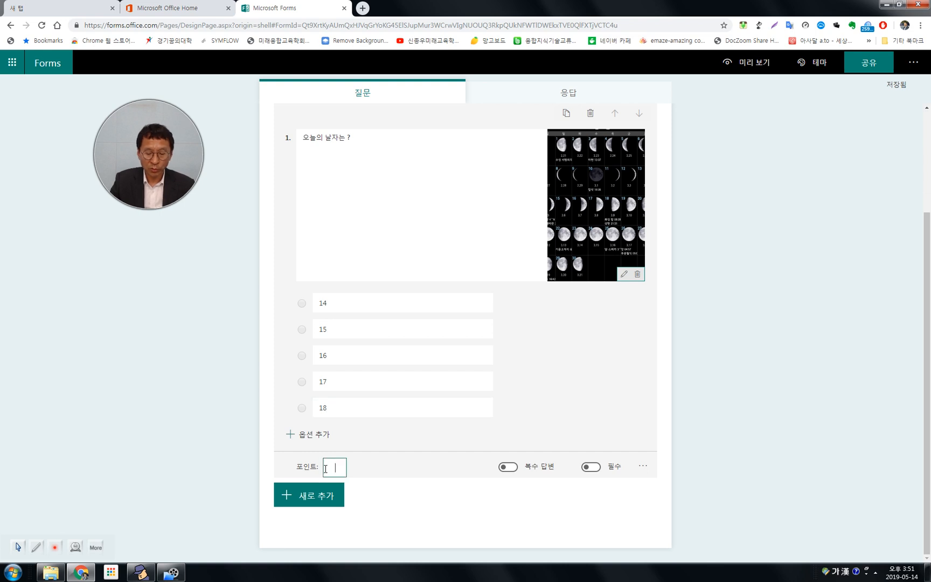
type("5")
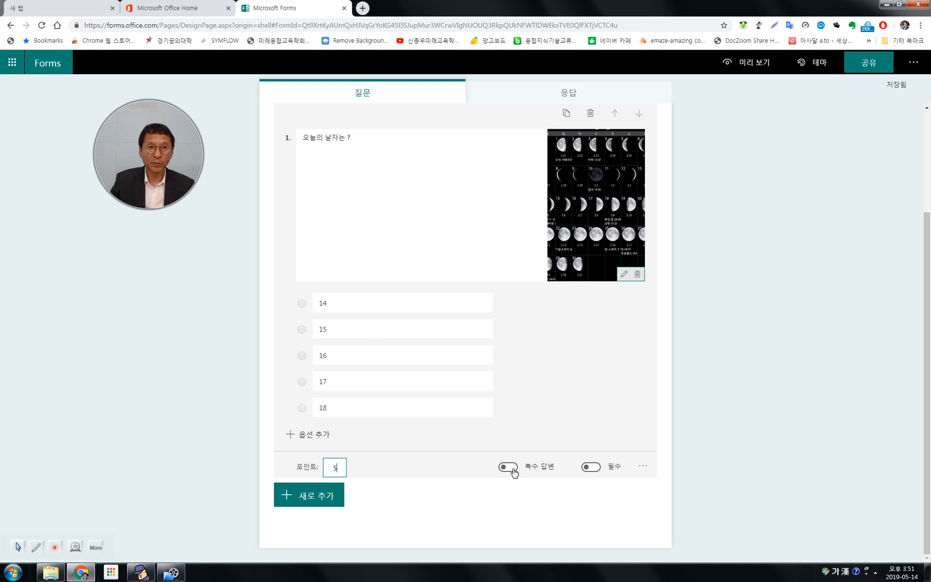
left_click(512, 469)
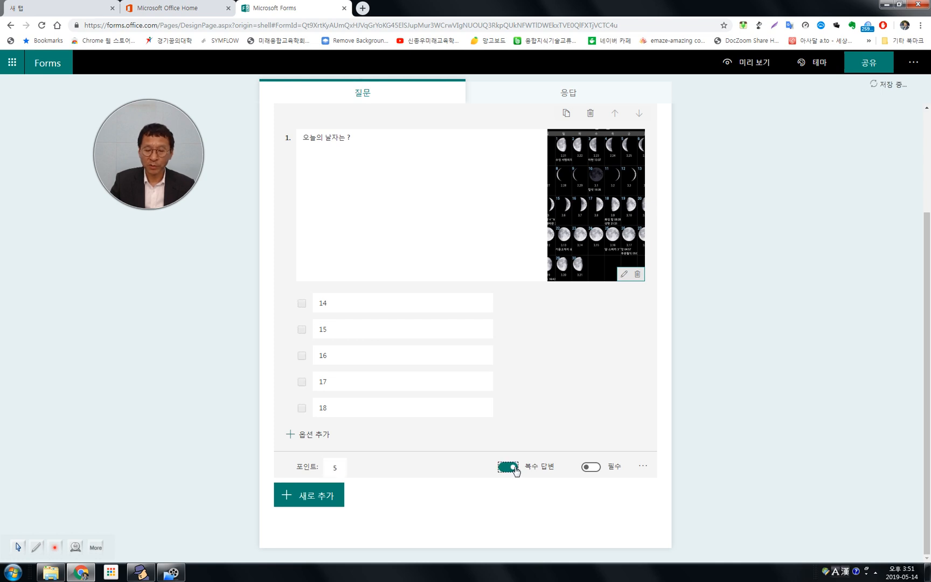
Mark the options 14, 15 and 16 of question 1 as correct answers.
mouse_move(360, 302)
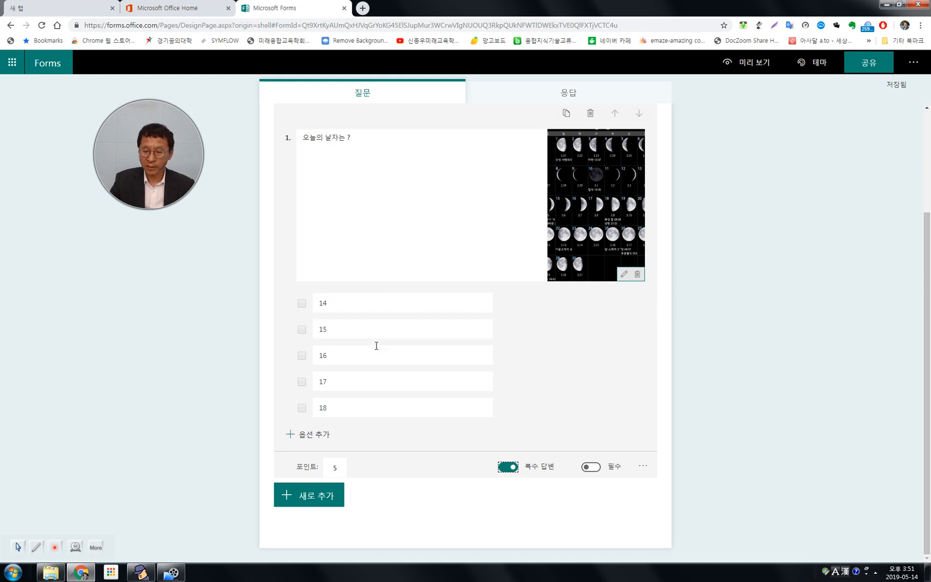
mouse_move(500, 311)
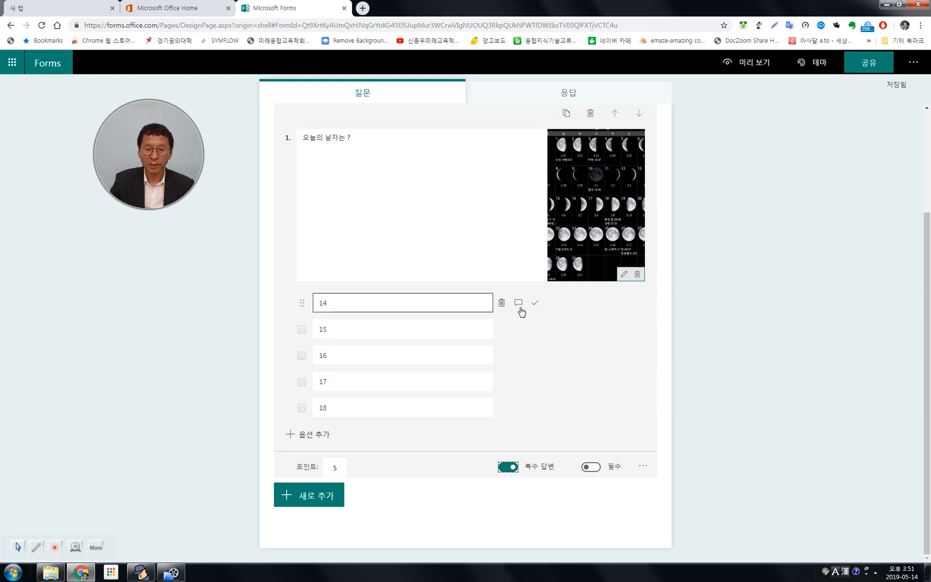
left_click(535, 303)
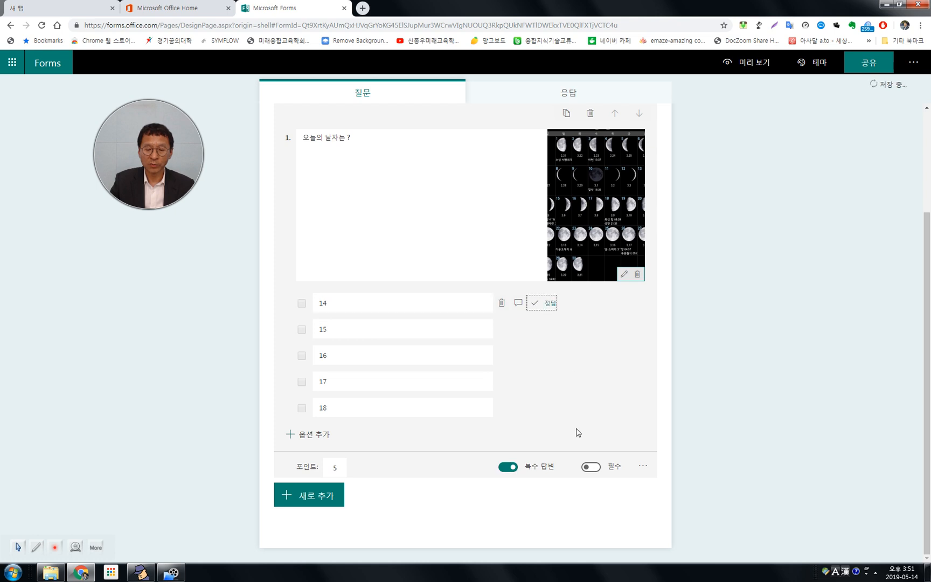
mouse_move(503, 329)
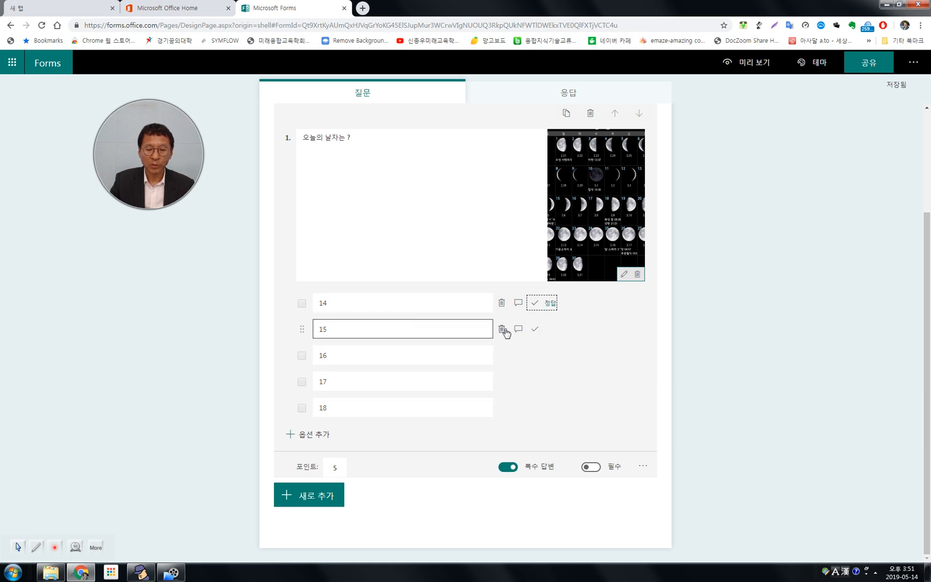
left_click(535, 331)
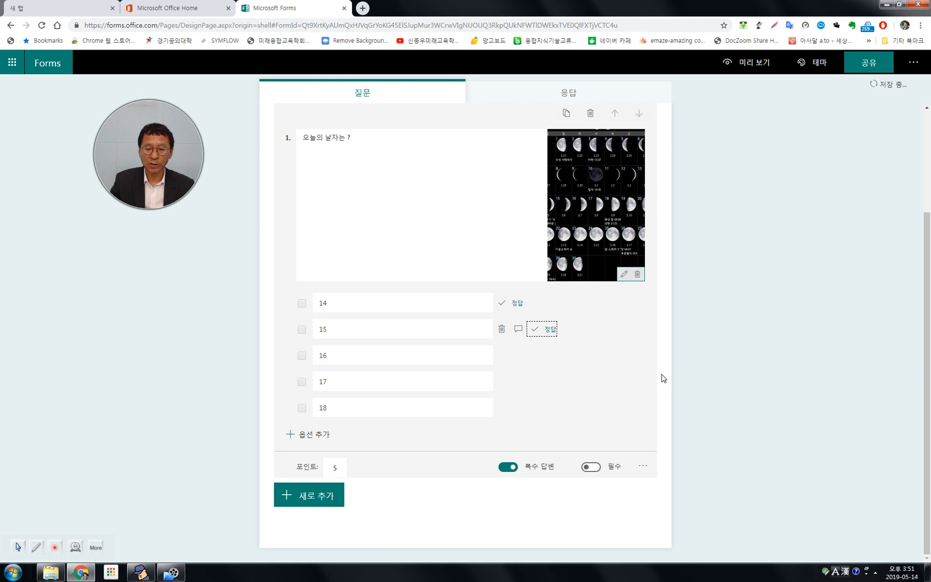
left_click(683, 391)
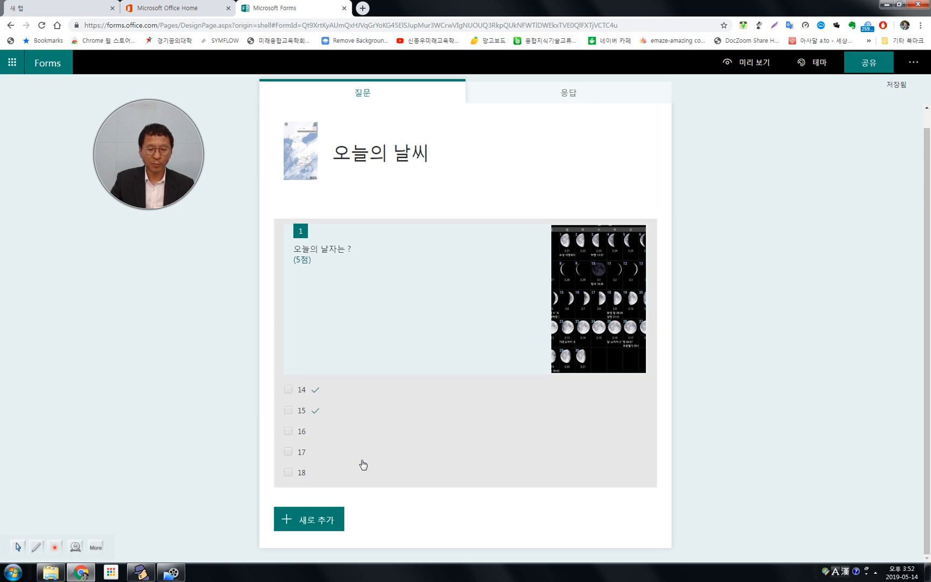
left_click(424, 462)
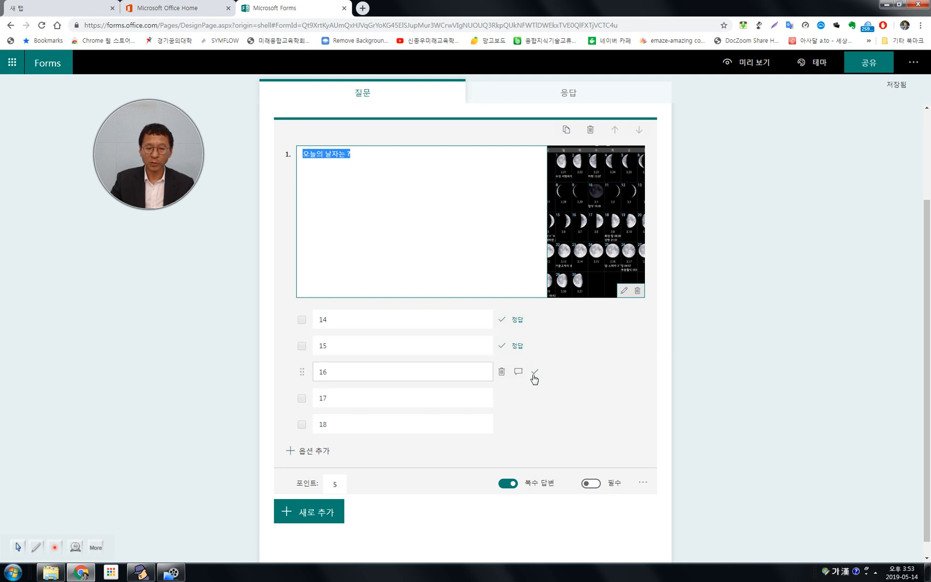
left_click(534, 376)
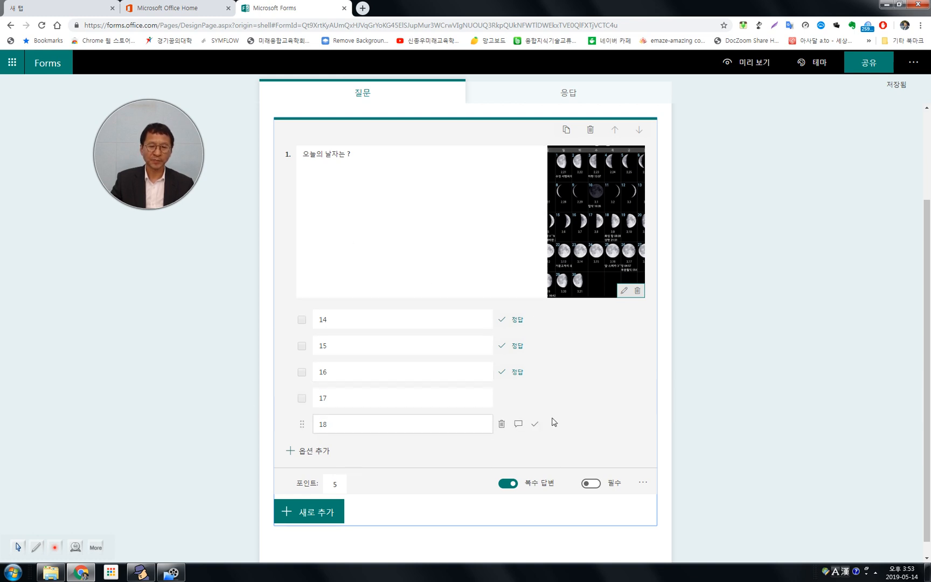
Make question 1 required and add a new text question below it.
scroll(554, 422, "down", 1)
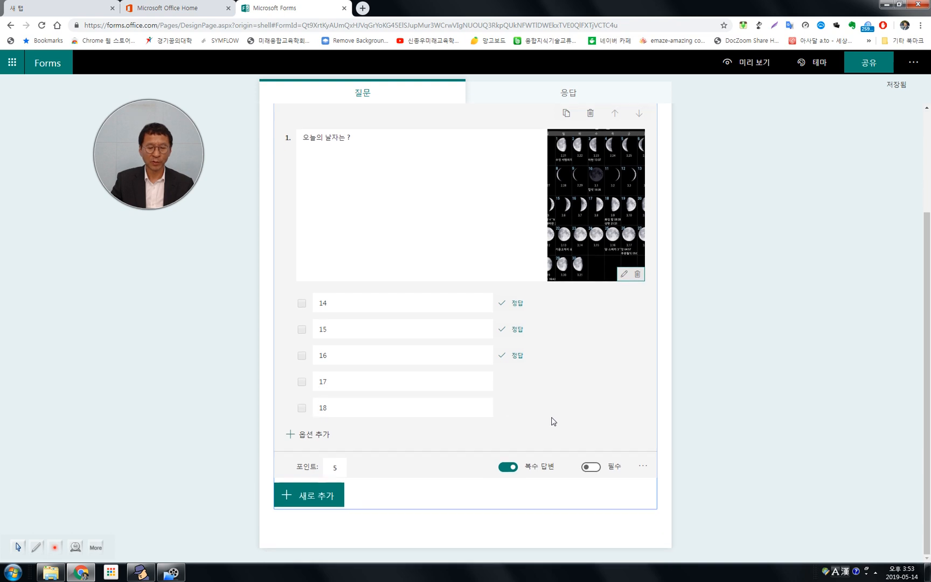
left_click(591, 468)
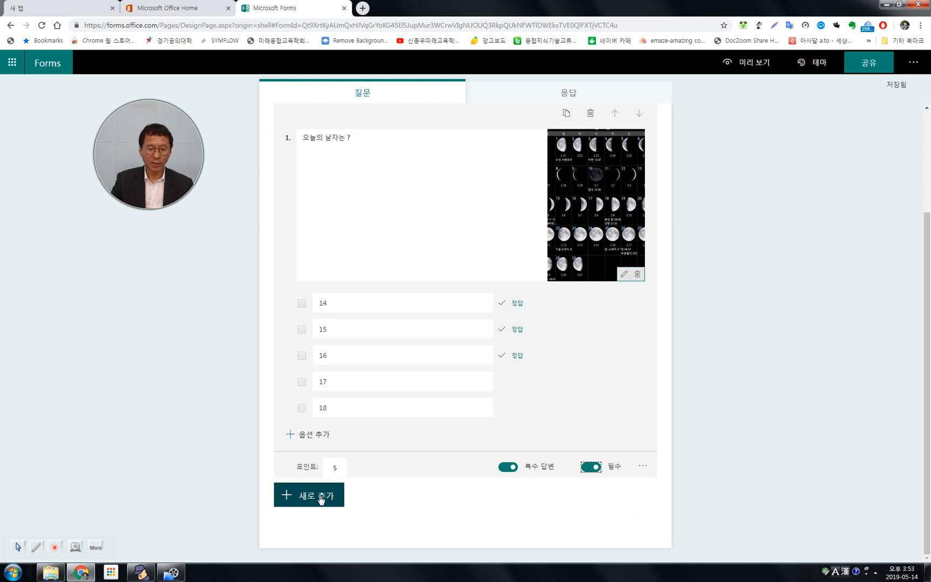
left_click(295, 502)
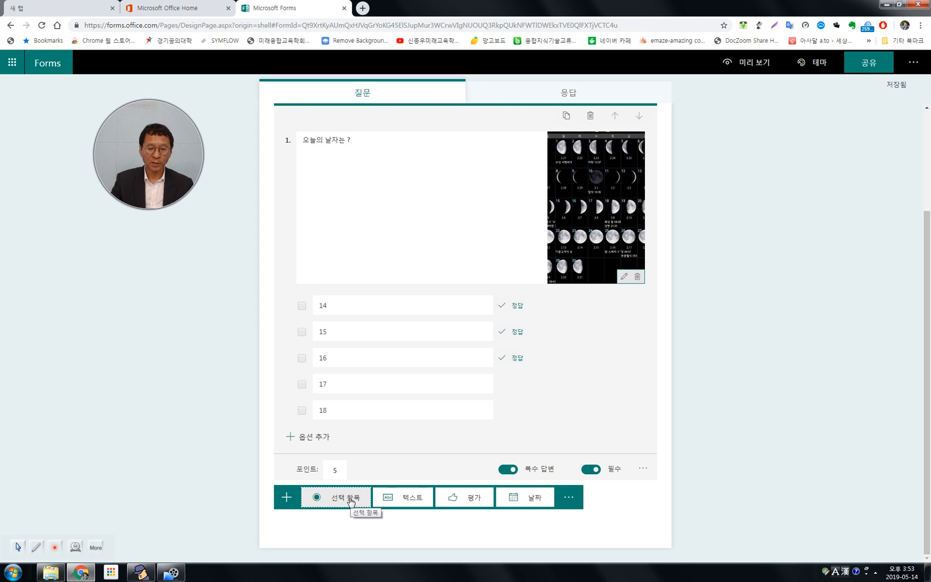
left_click(399, 498)
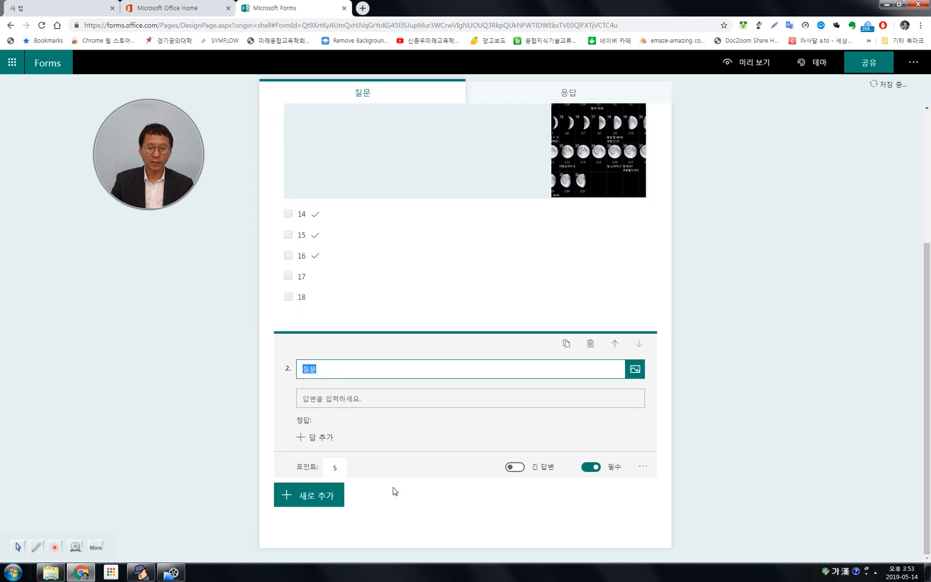
Enter "오늘의 날자는" as the question text of question 2.
type("ㅇ늘ㅇ")
key("BackSpace")
key("BackSpace")
type("오늘의")
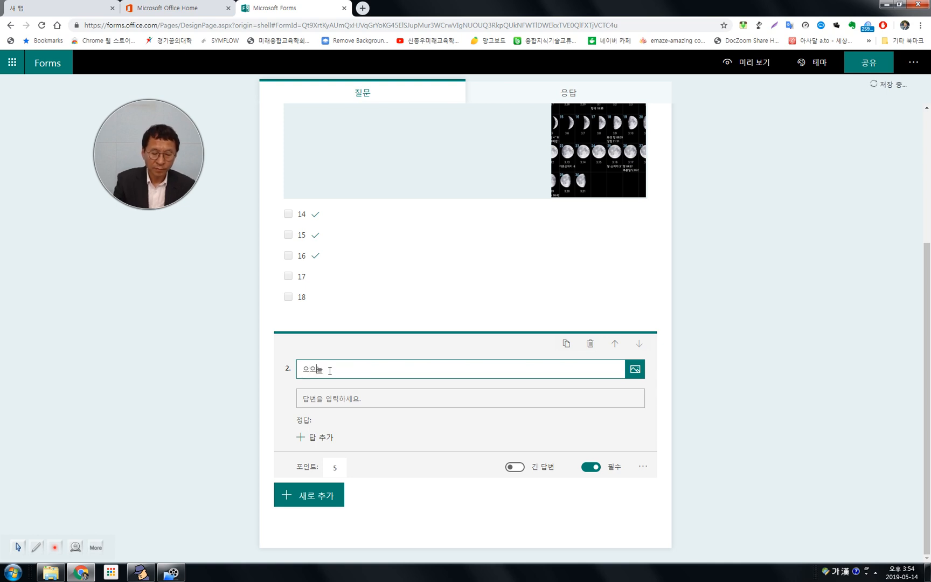
key("BackSpace")
key("BackSpace")
key("BackSpace")
key("BackSpace")
key("BackSpace")
type("오느")
type("은")
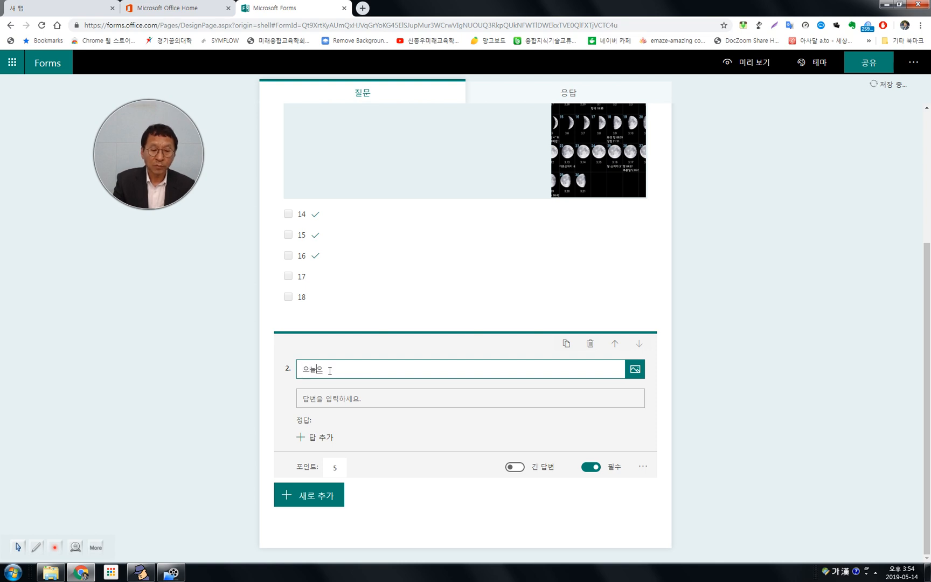
type(" 날짜는")
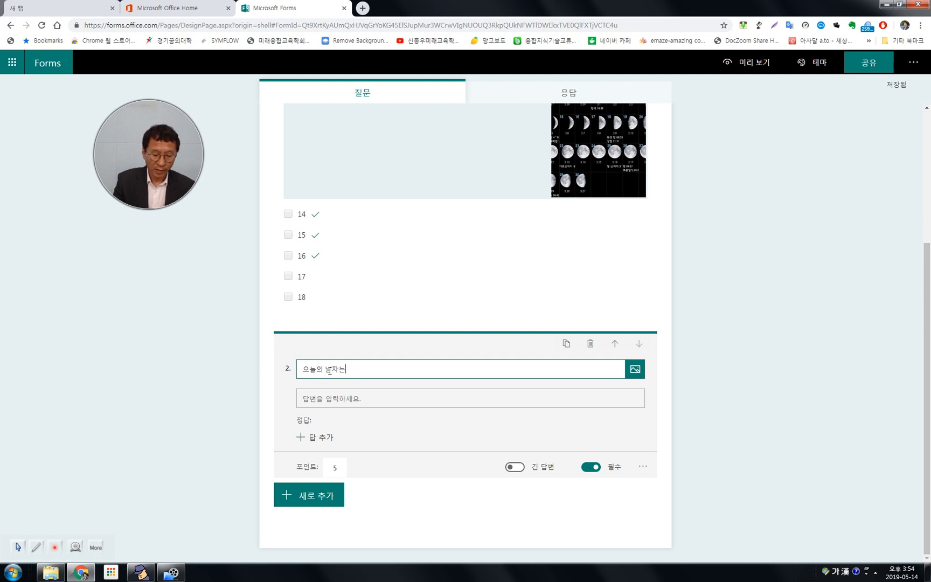
type("는")
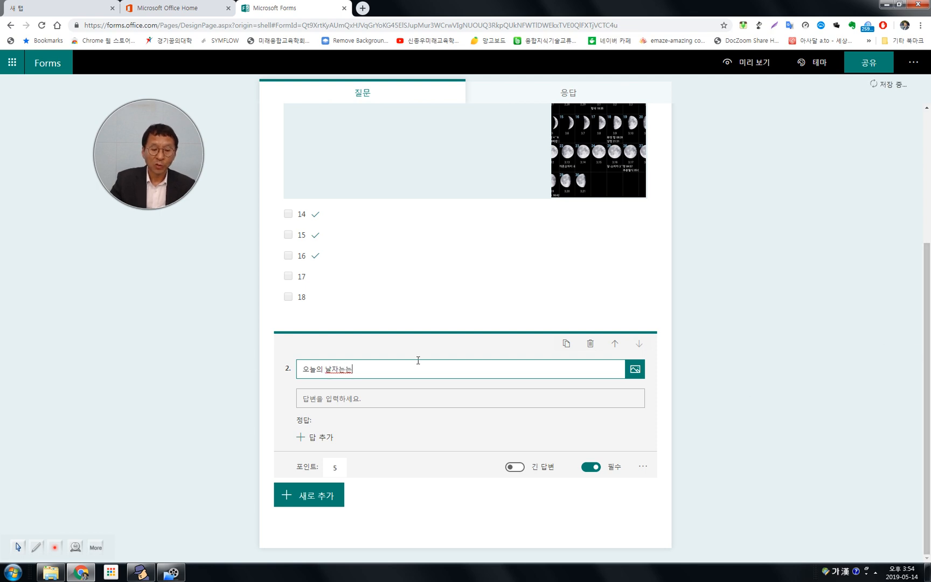
key("BackSpace")
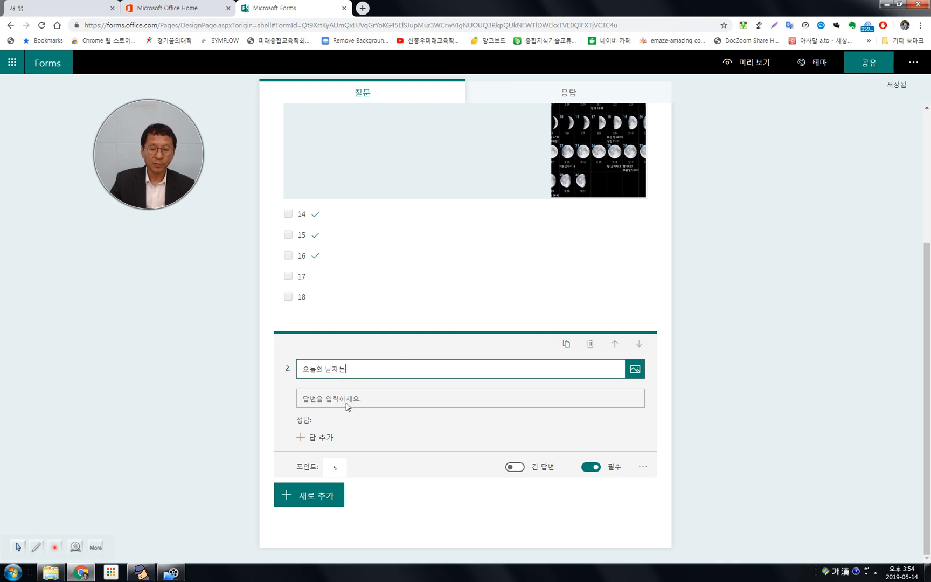
Add "5월 14일" as a correct answer to question 2.
left_click(321, 439)
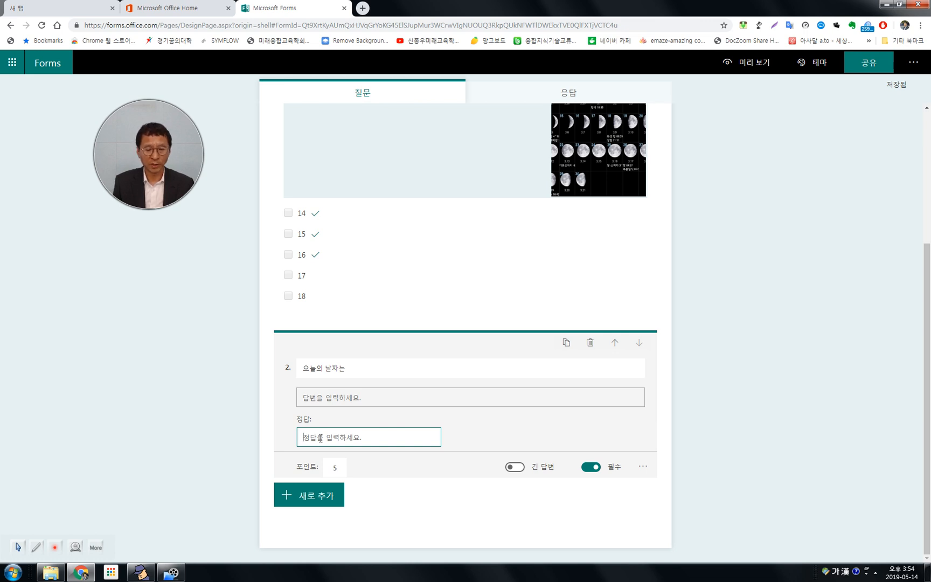
type("5ㅇㅝㄹ 14")
key("BackSpace")
key("BackSpace")
key("BackSpace")
key("BackSpace")
key("BackSpace")
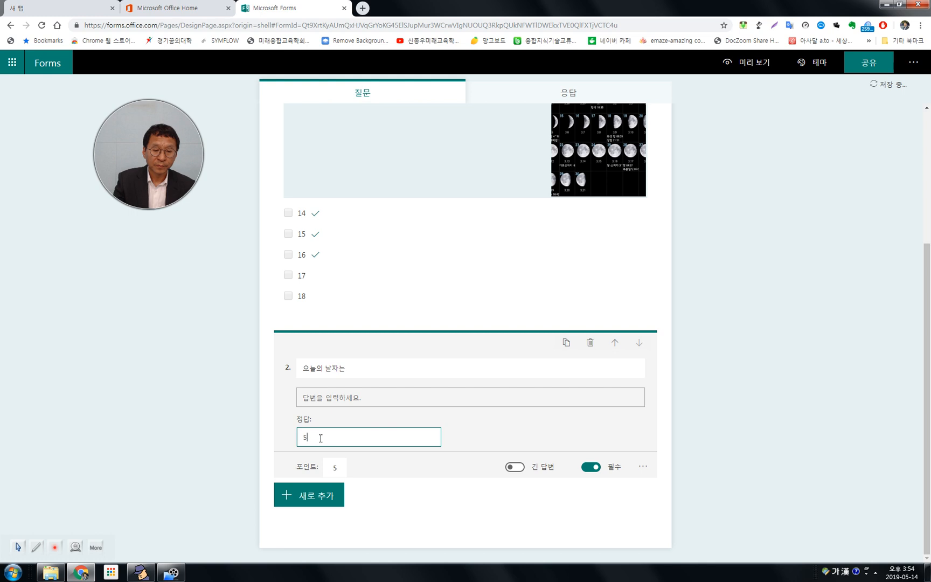
type("5월")
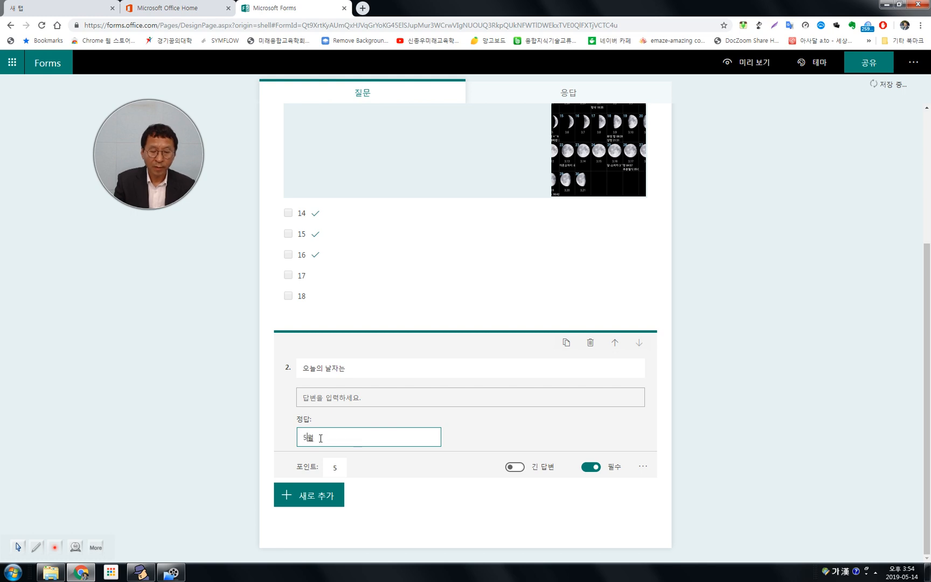
type(" 14")
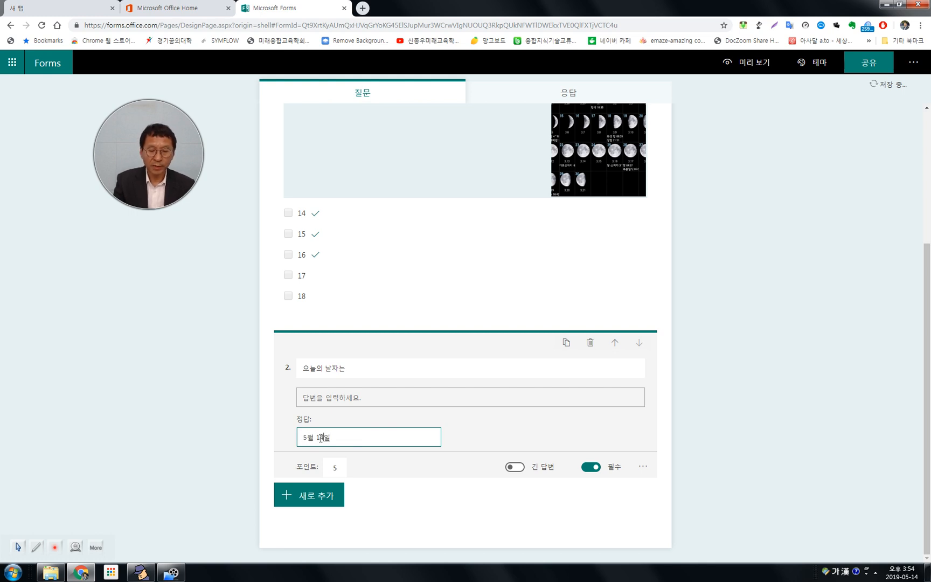
type("일")
key("Return")
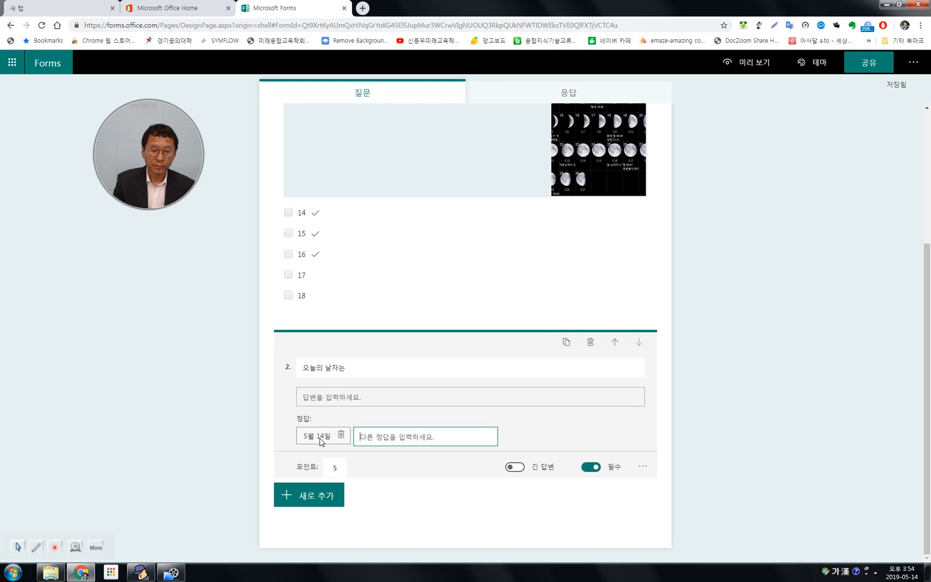
Add "5.14" as another correct answer to question 2 and try its long-answer option.
type("5")
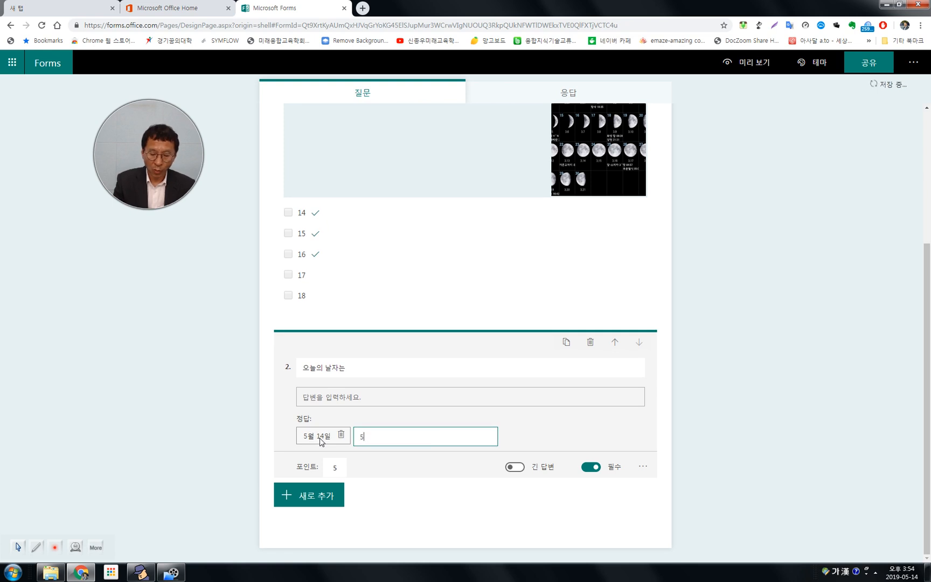
type(".14")
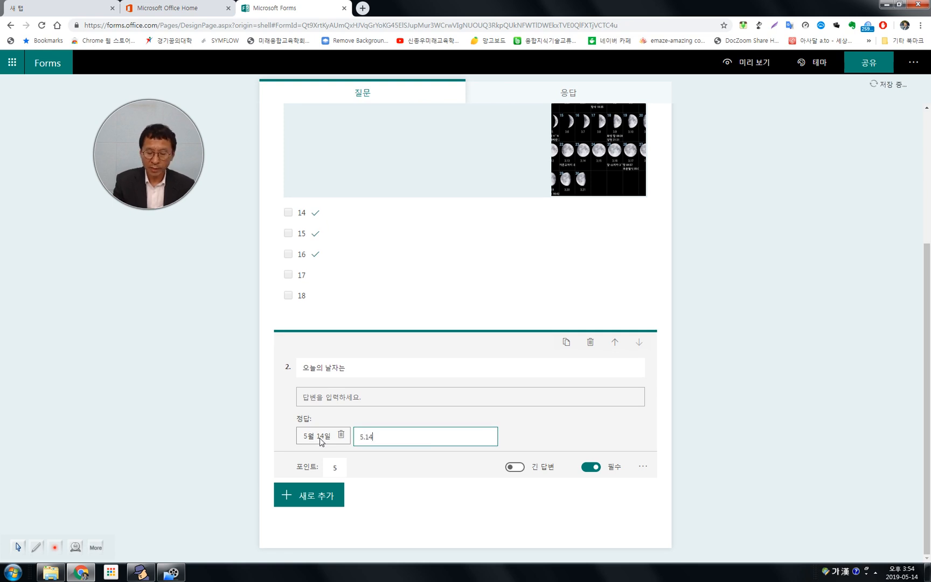
key("Return")
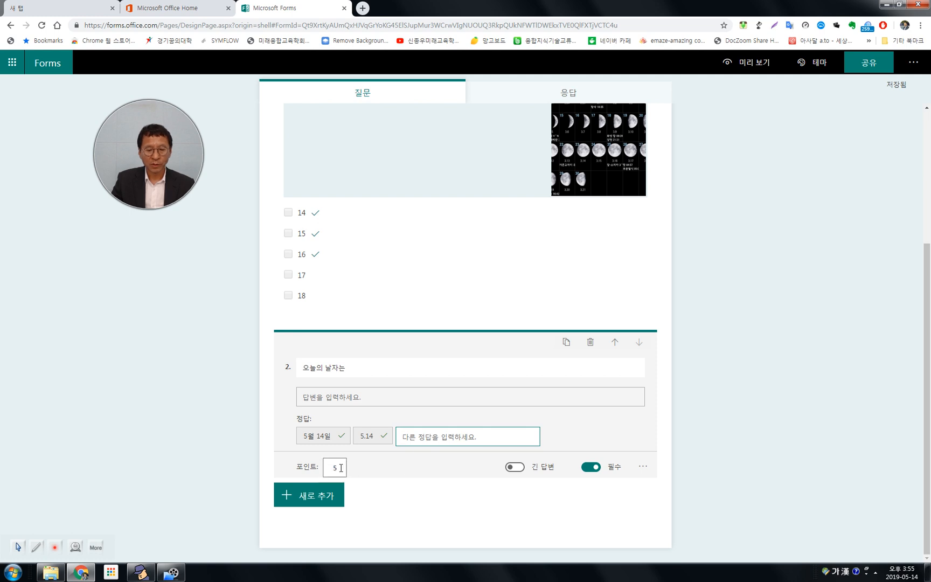
left_click(521, 469)
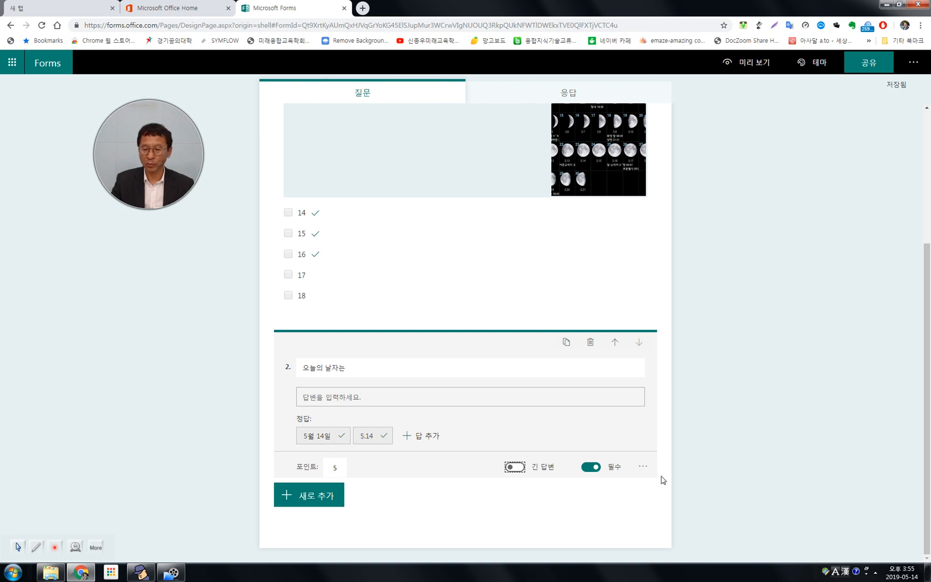
Add a third question of the text type with the question text "본인의 성명과 학번은".
left_click(322, 498)
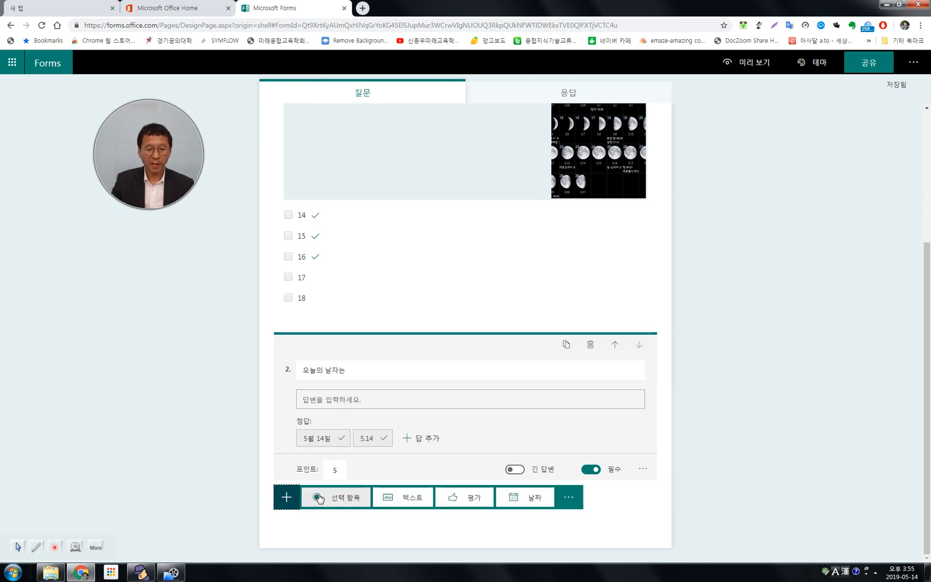
scroll(767, 426, "up", 4)
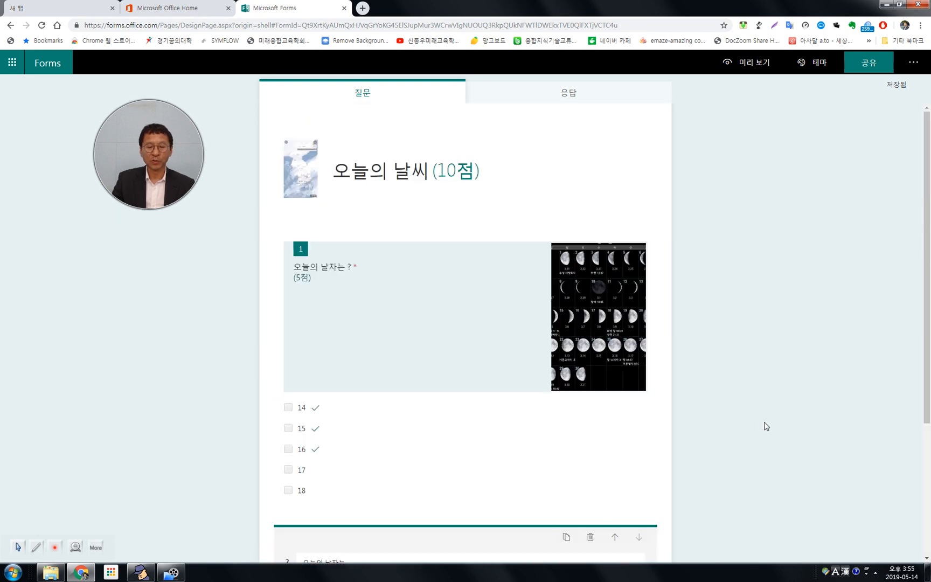
scroll(767, 427, "down", 4)
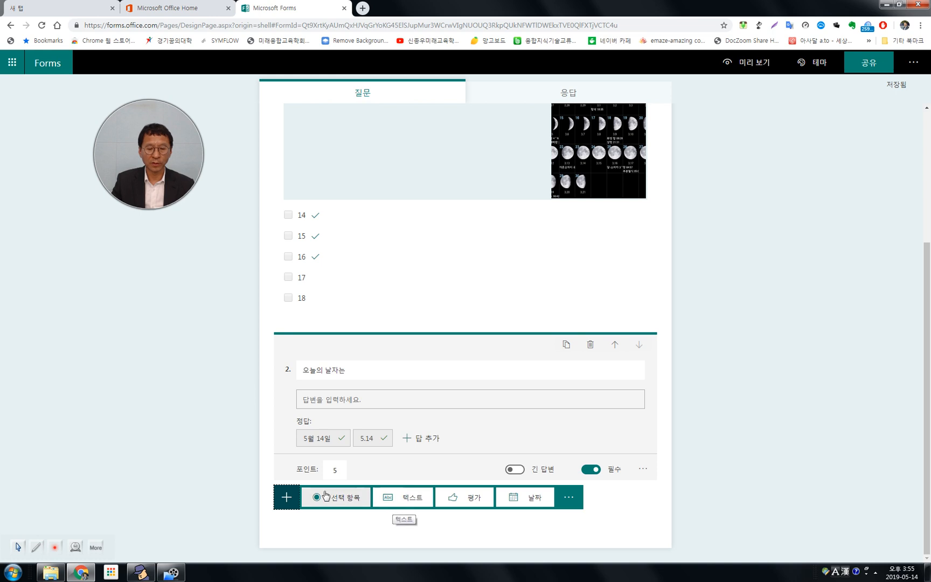
left_click(399, 505)
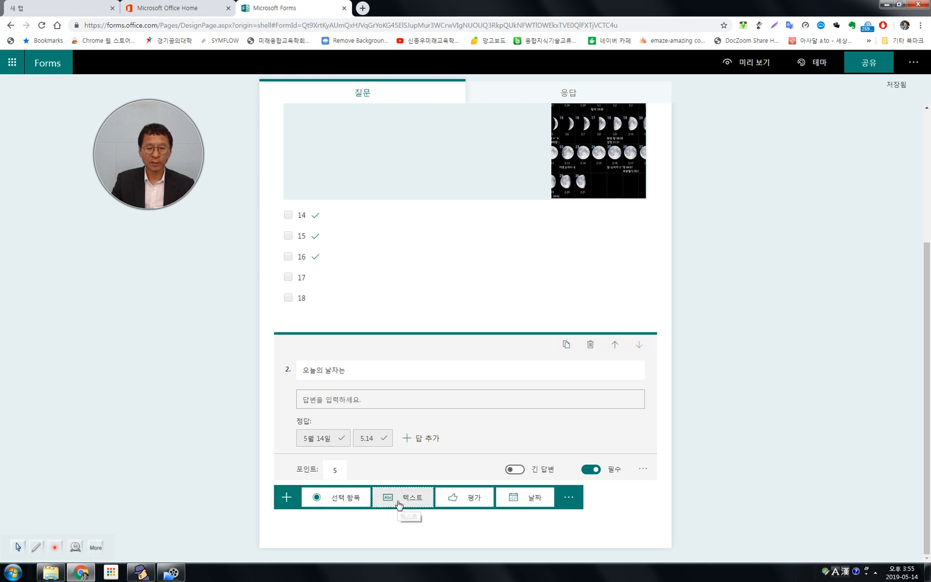
type("ㄴ")
type("인")
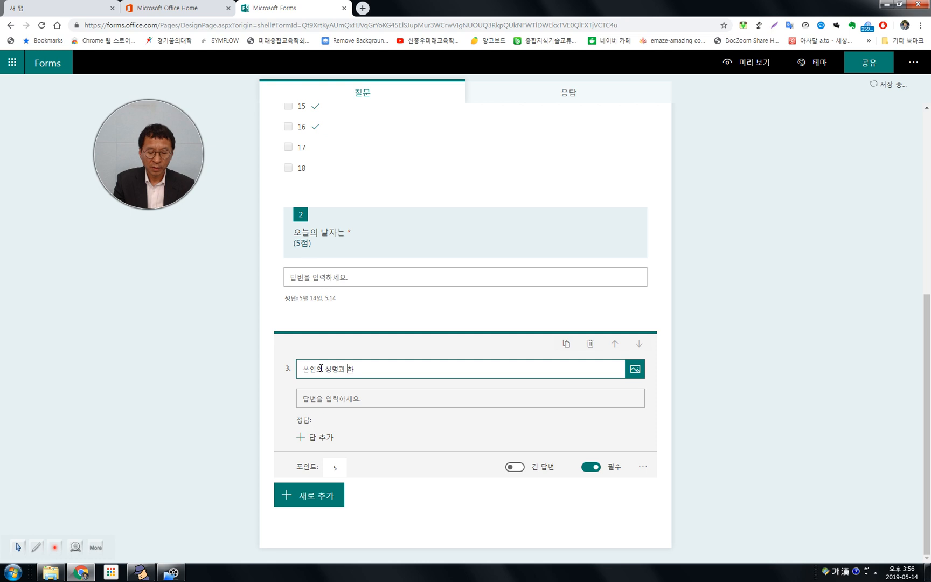
type("의 성명과 학ㄱ")
key("BackSpace")
type("번은")
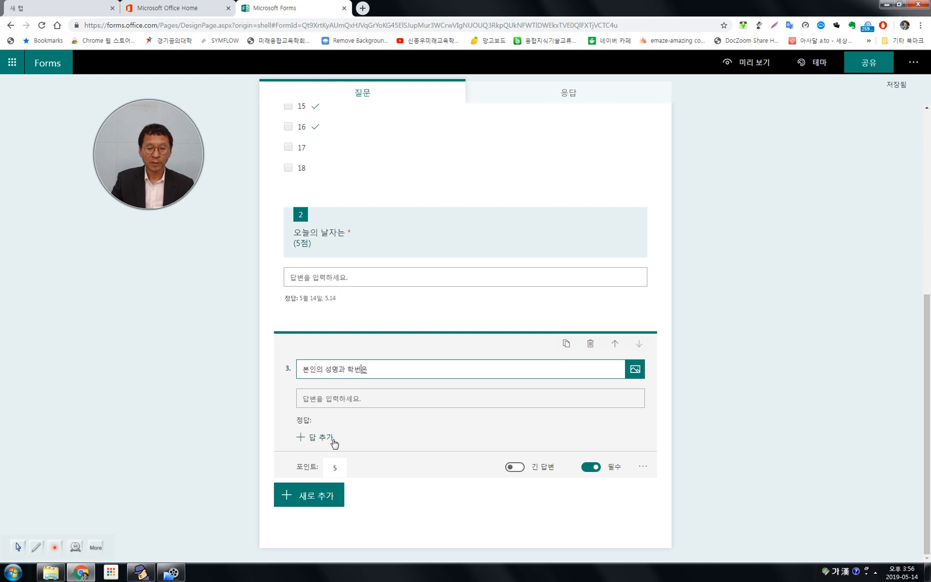
Clear the points value of question 3, leave its correct answer blank and finish editing the question.
left_click(329, 469)
key("BackSpace")
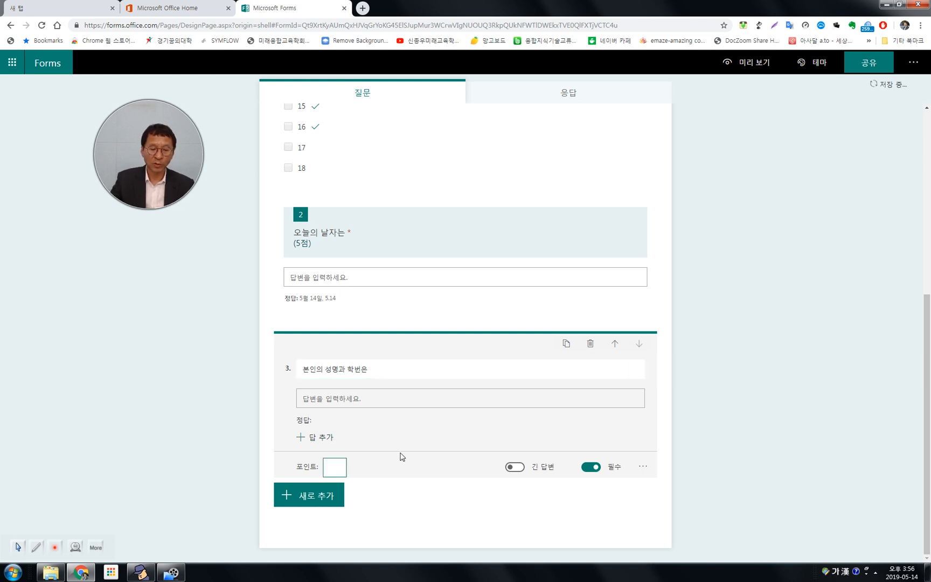
left_click(323, 437)
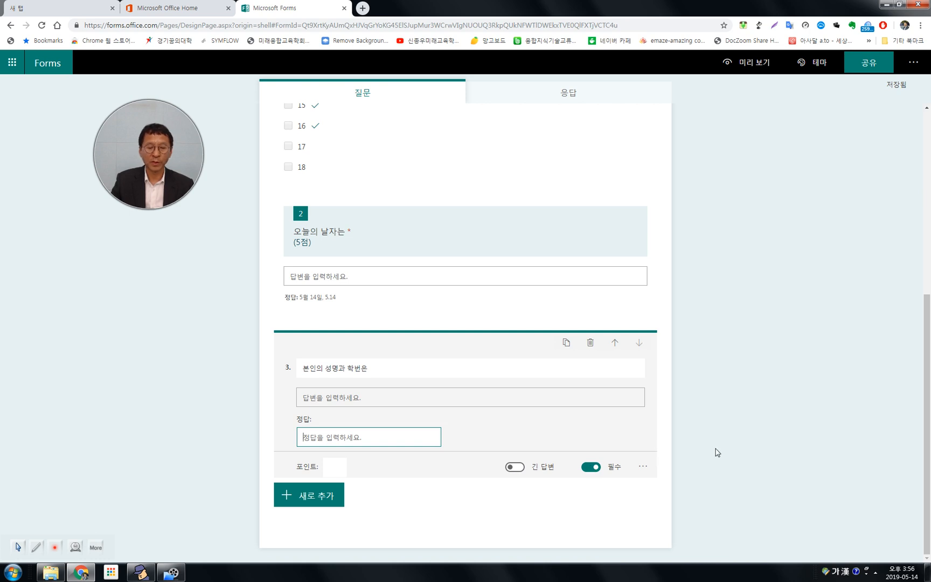
scroll(459, 326, "up", 5)
scroll(420, 291, "down", 4)
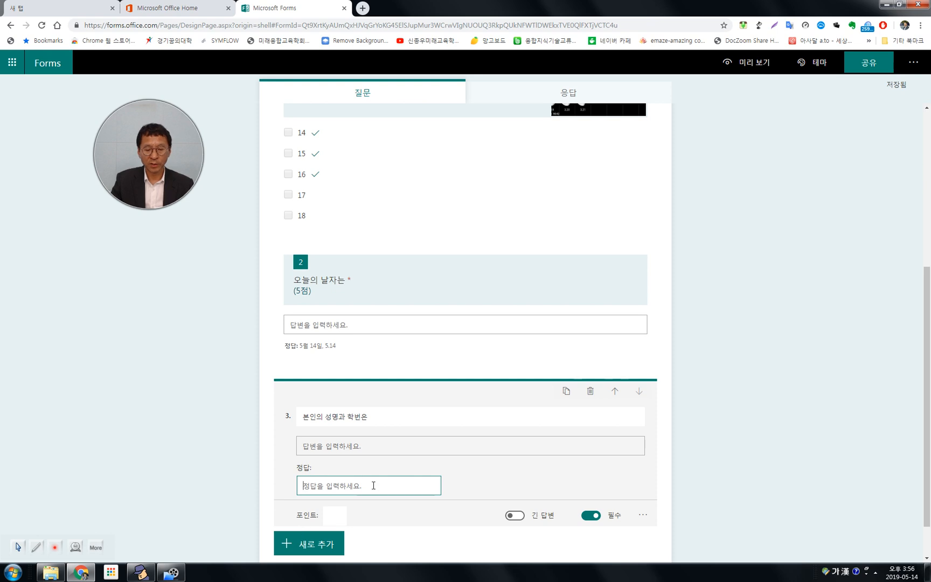
left_click(795, 433)
scroll(795, 433, "up", 4)
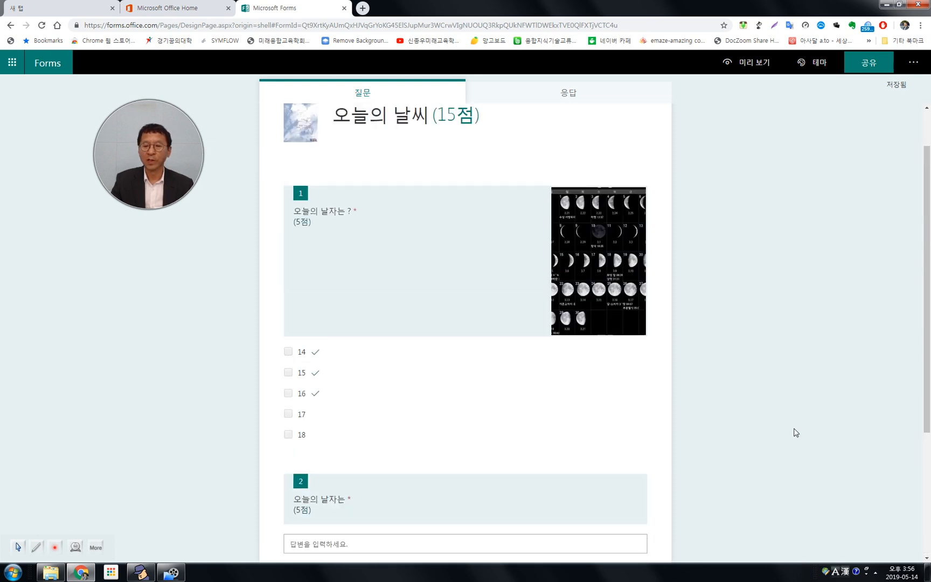
scroll(795, 433, "up", 1)
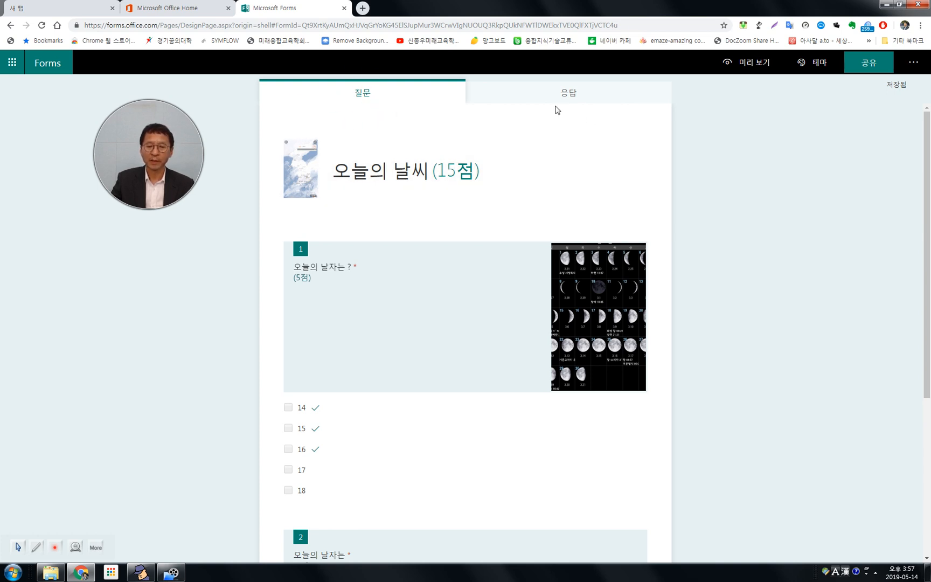
Check the quiz's response summary and return to the questions.
left_click(572, 94)
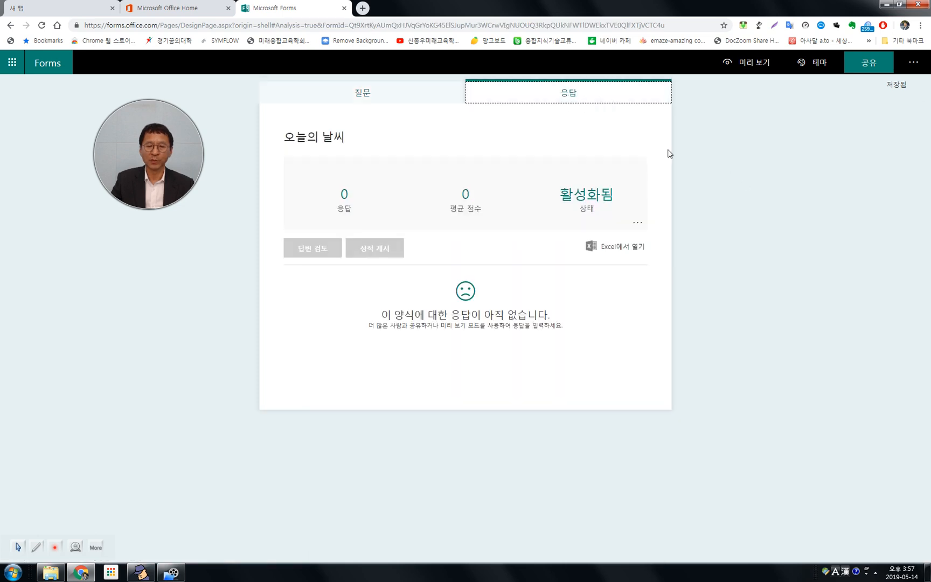
left_click(367, 96)
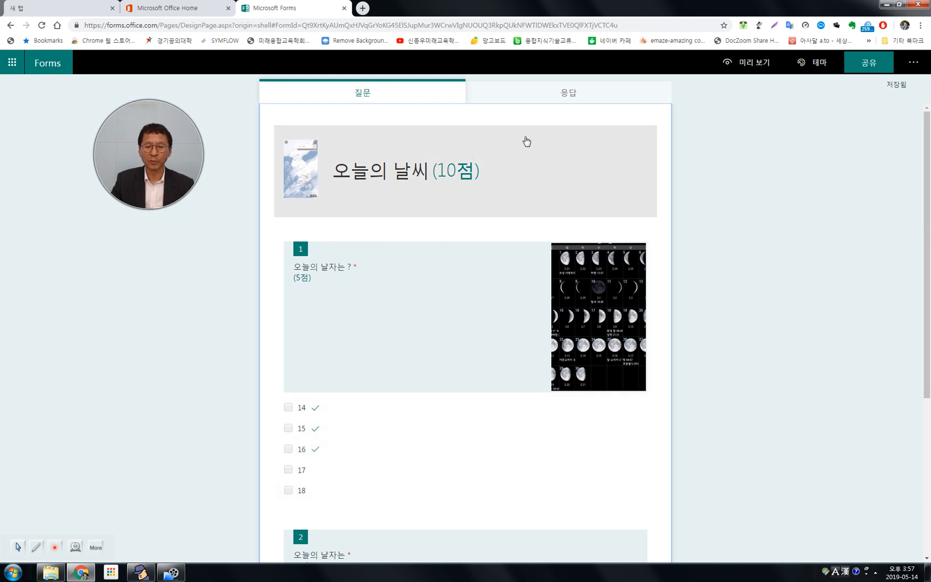
left_click(569, 94)
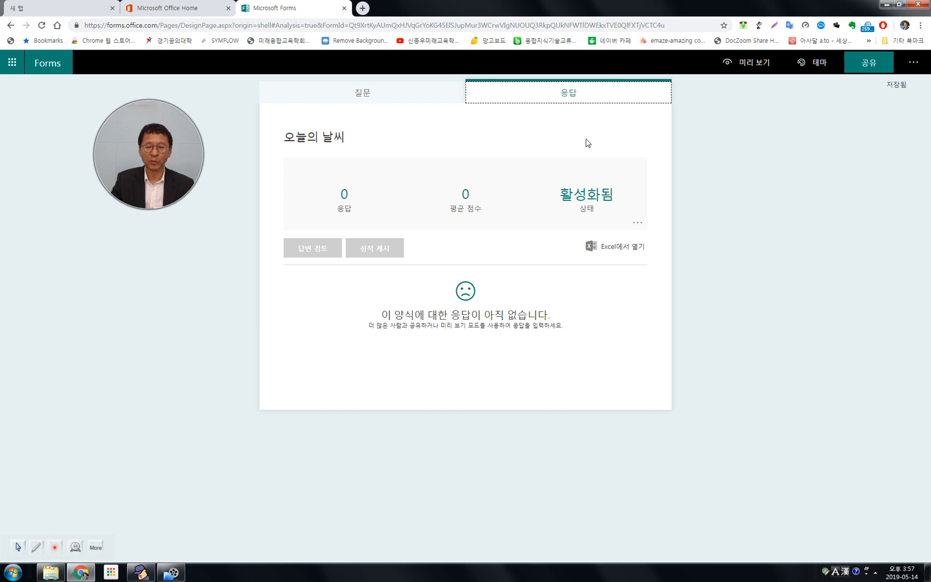
left_click(366, 94)
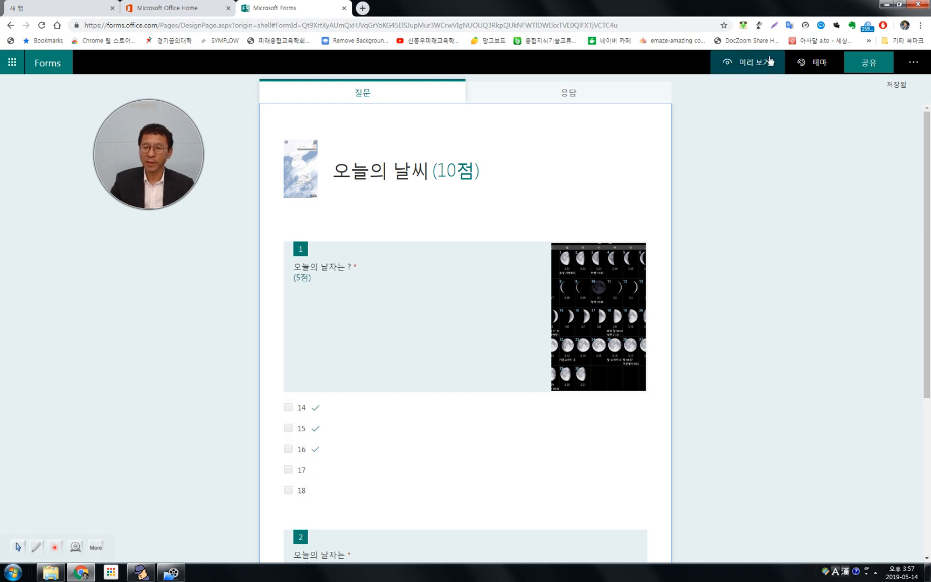
Preview the quiz as respondents see it and show it in the phone layout.
left_click(756, 63)
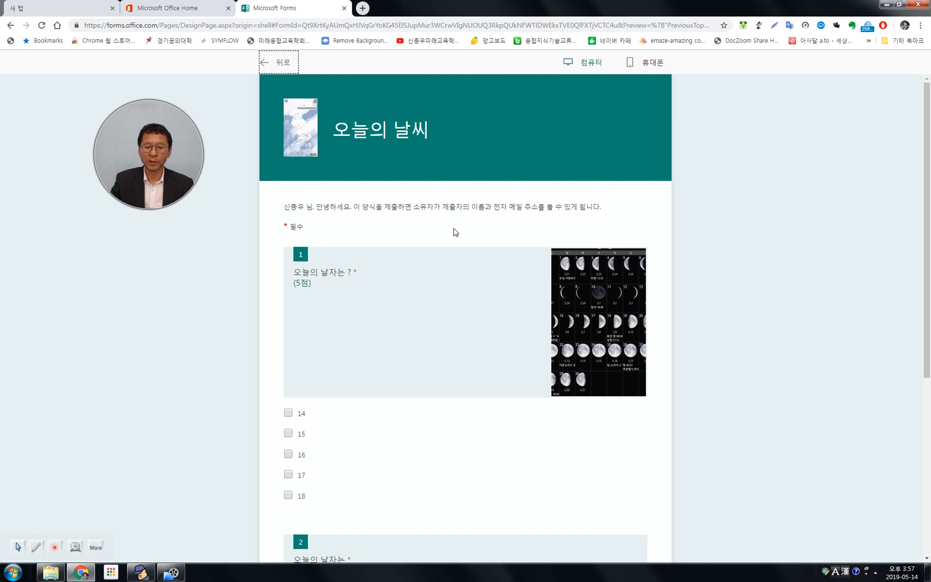
left_click(652, 63)
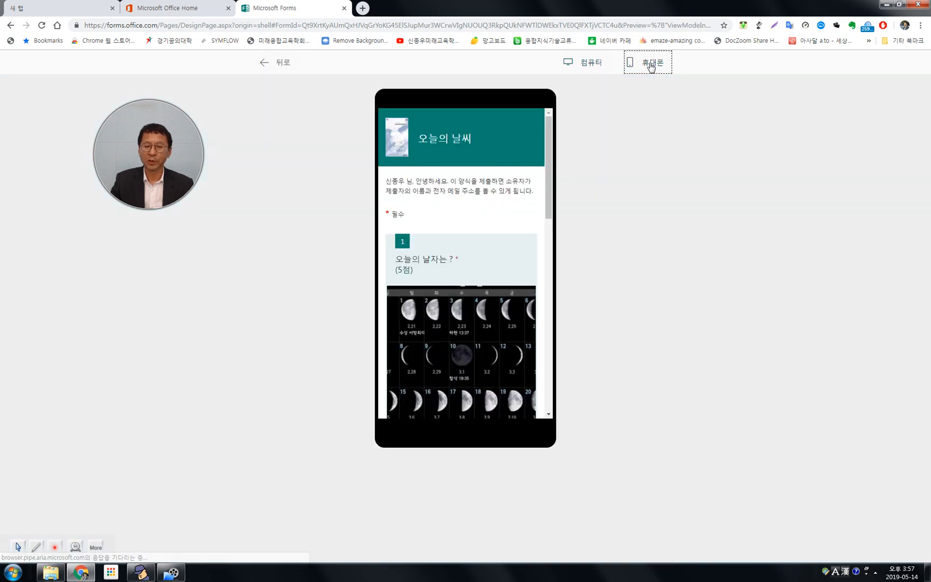
Look through the quiz in the phone preview, from the title and question 1's image down to the submission area.
scroll(533, 247, "down", 4)
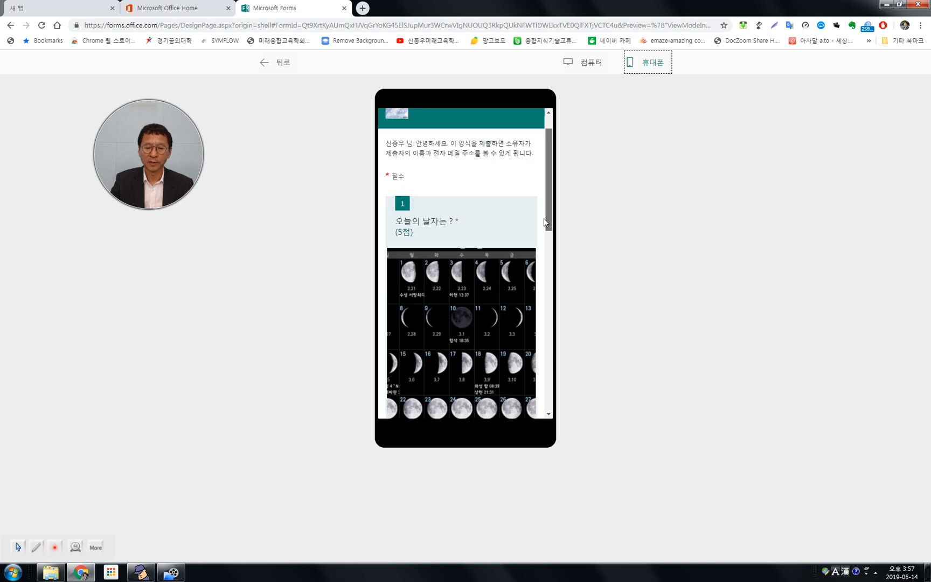
scroll(529, 318, "down", 4)
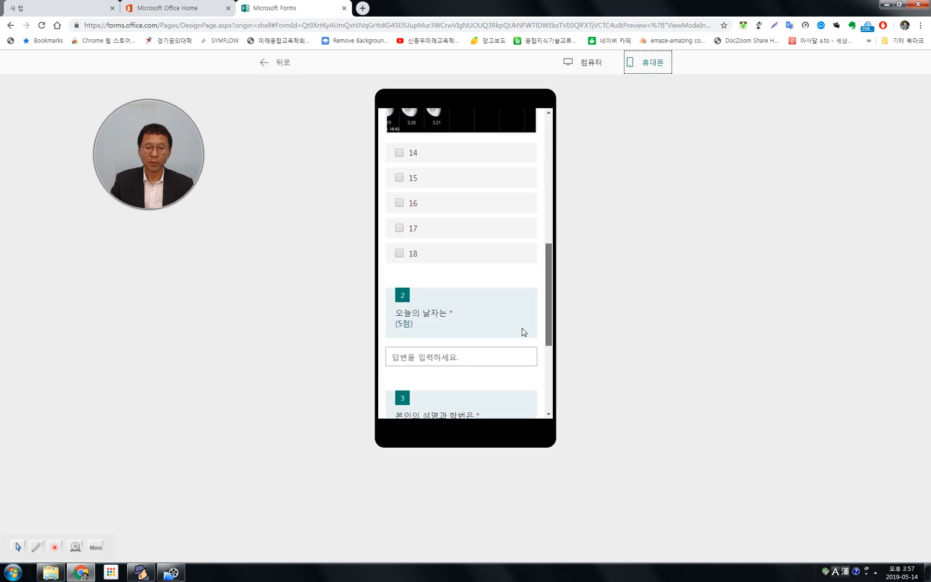
scroll(523, 356, "down", 2)
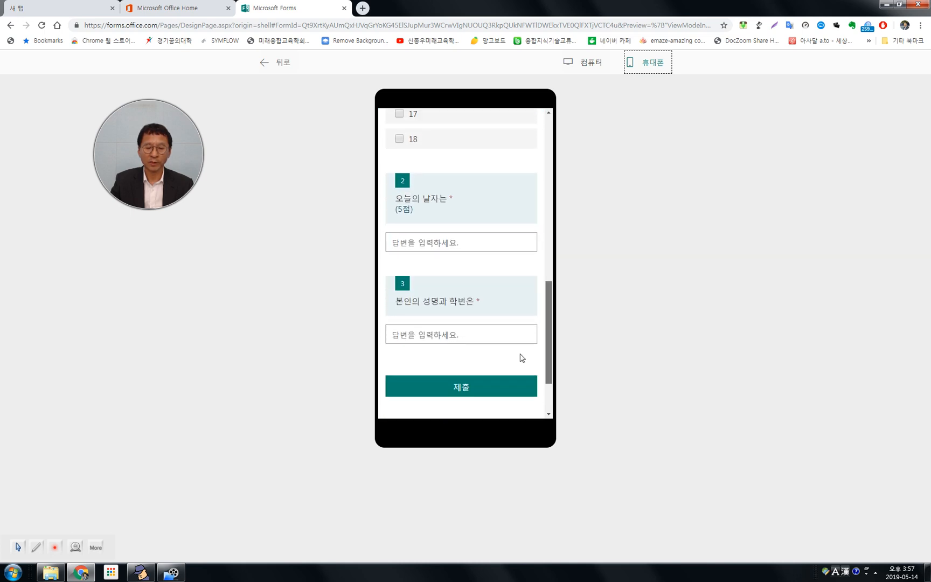
scroll(520, 366, "up", 6)
scroll(531, 221, "up", 3)
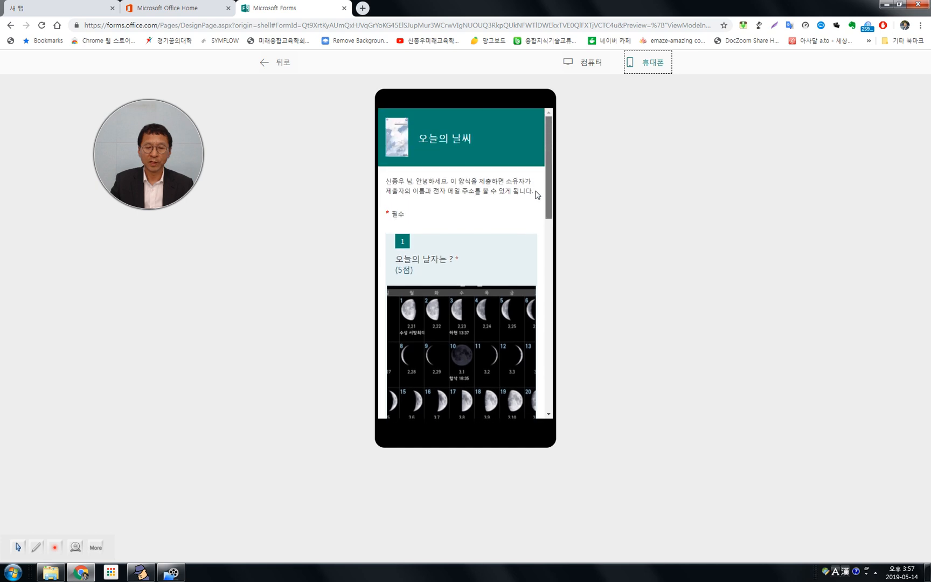
scroll(539, 204, "down", 1)
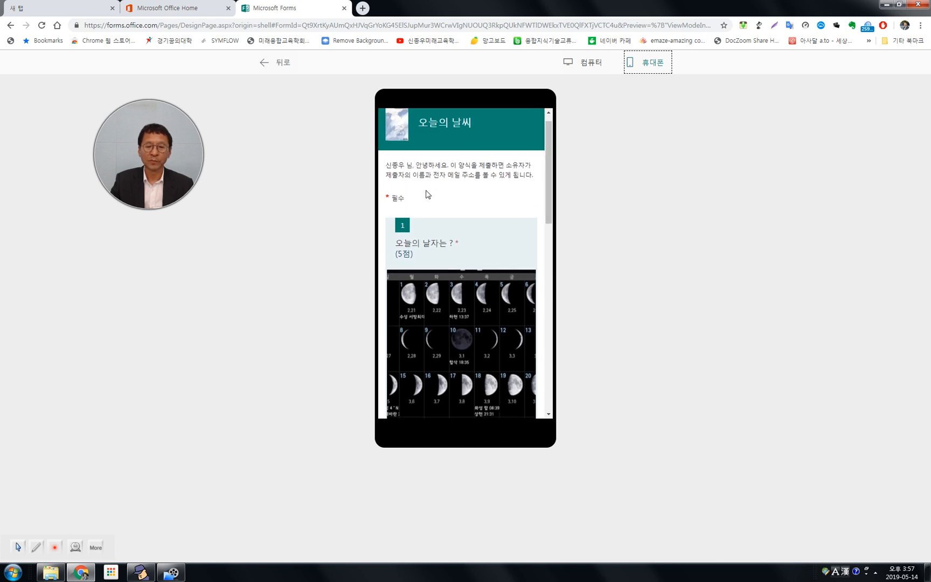
scroll(542, 216, "down", 3)
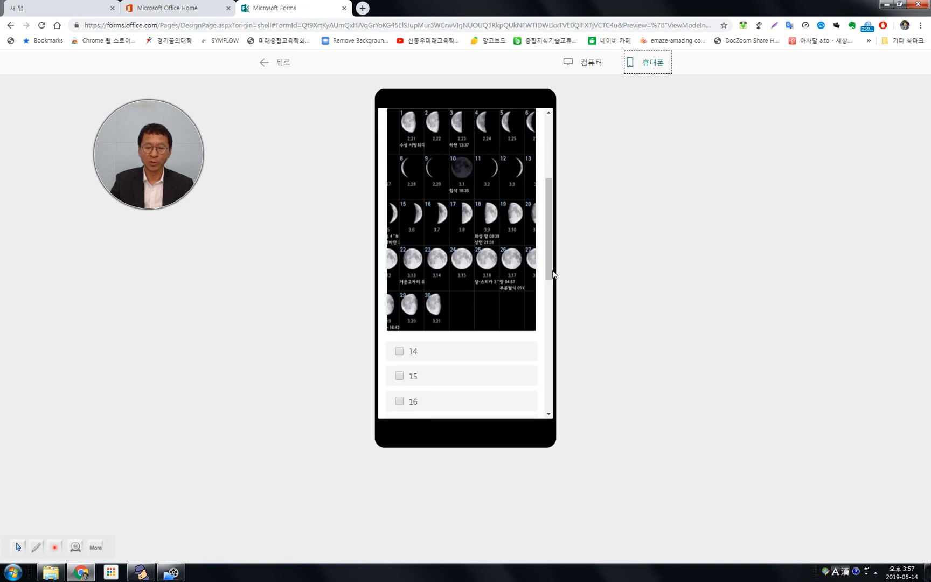
scroll(545, 275, "down", 3)
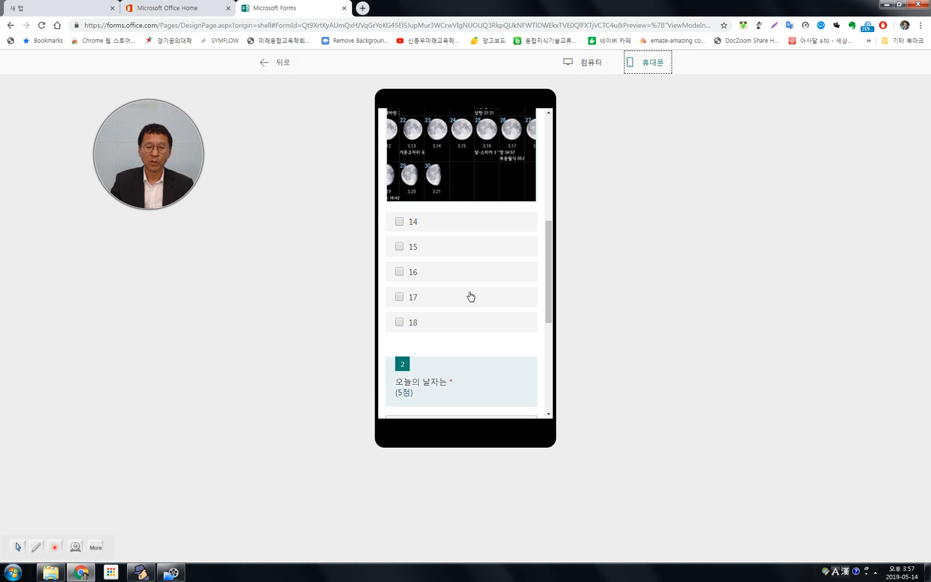
Answer question 1 in the phone preview by selecting the options 14, 15 and 16.
left_click(418, 225)
left_click(433, 252)
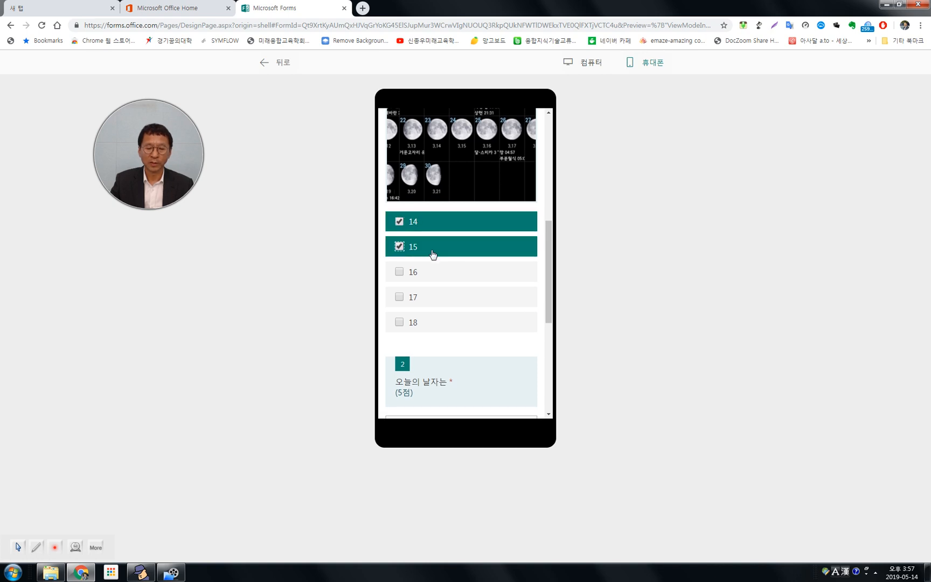
scroll(466, 238, "up", 5)
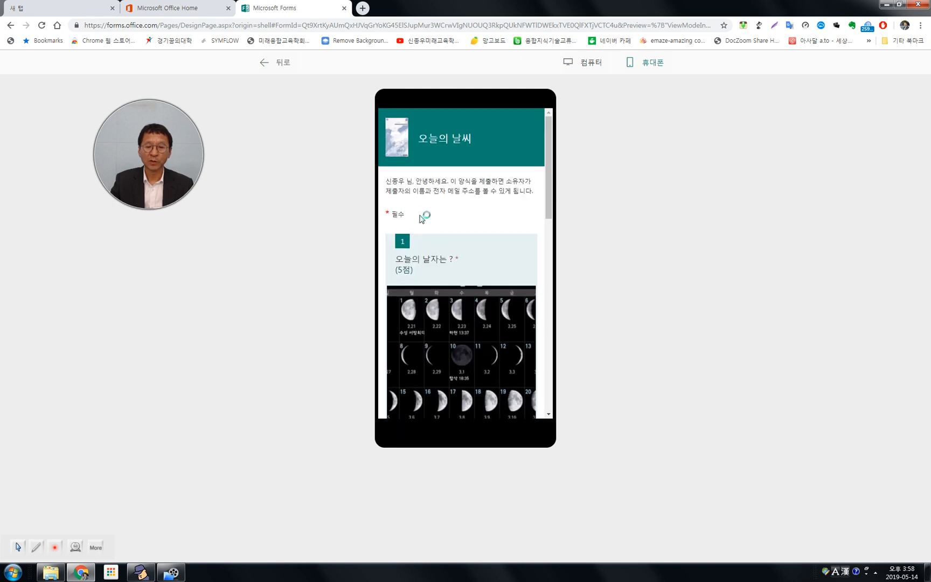
scroll(457, 256, "down", 5)
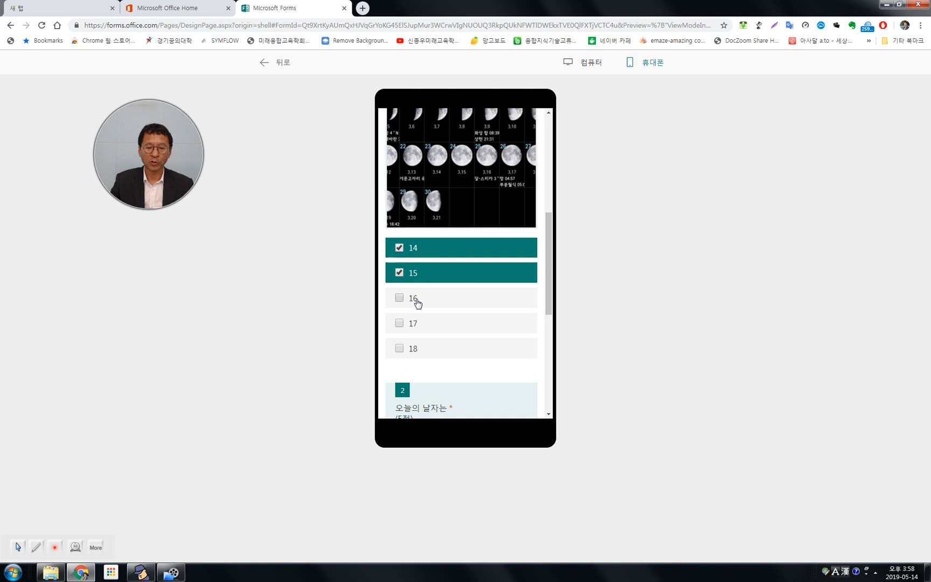
left_click(417, 303)
left_click(429, 330)
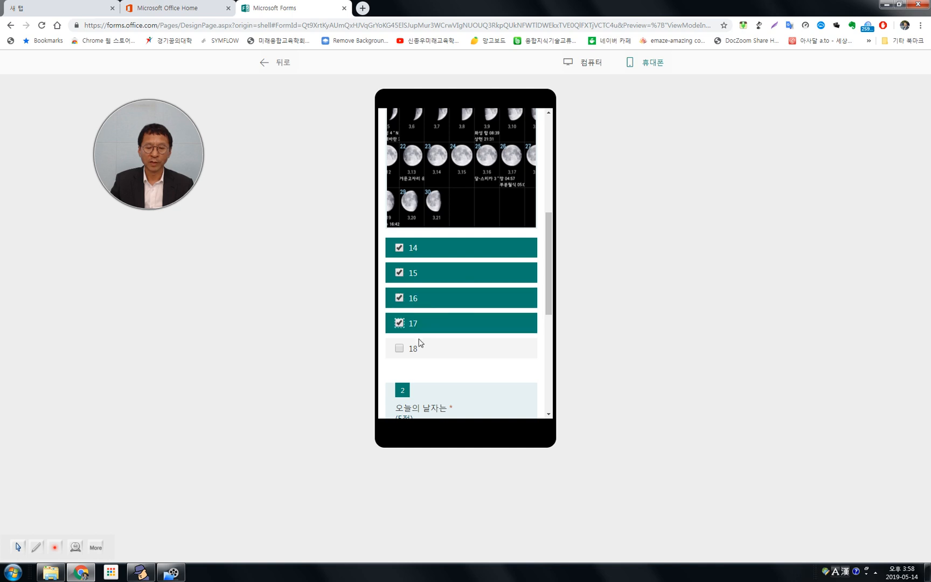
left_click(417, 349)
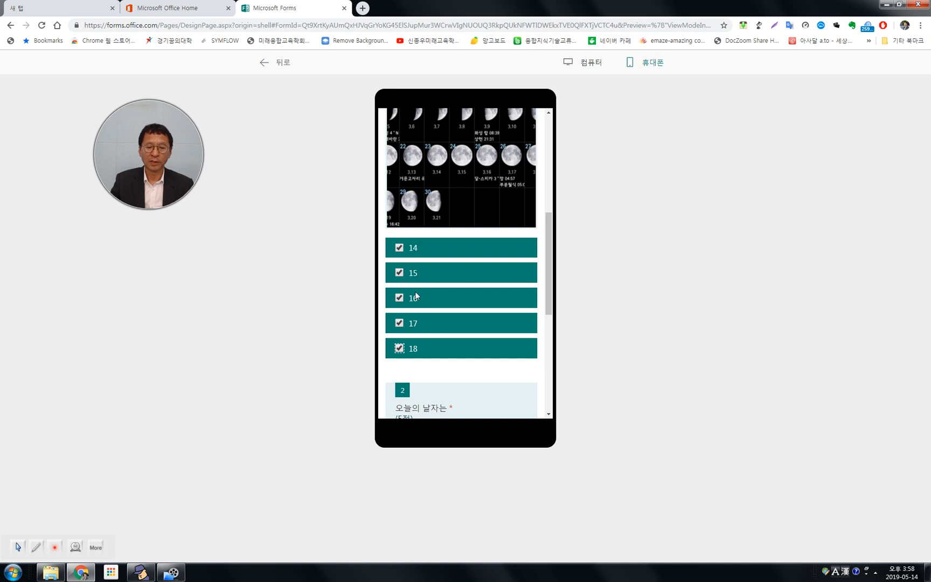
left_click(400, 348)
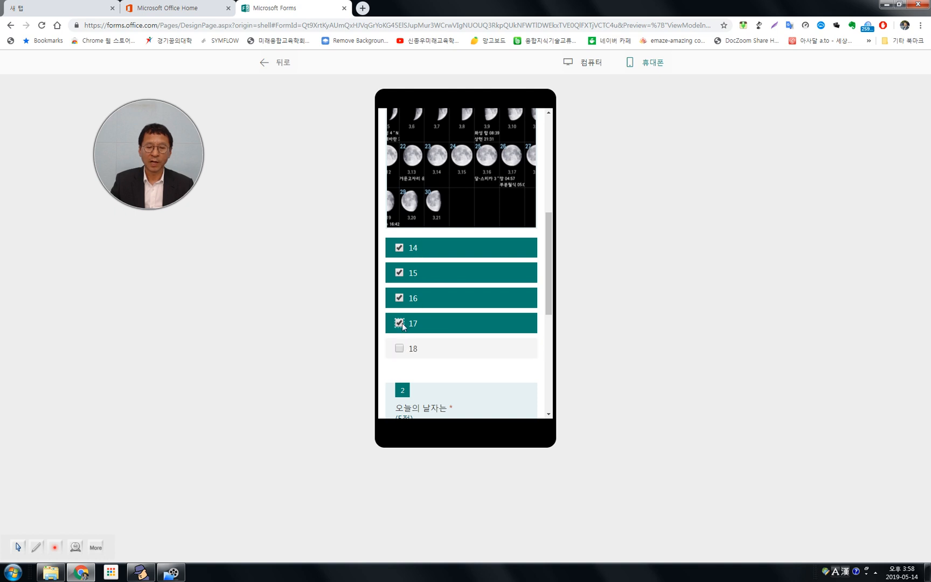
left_click(402, 323)
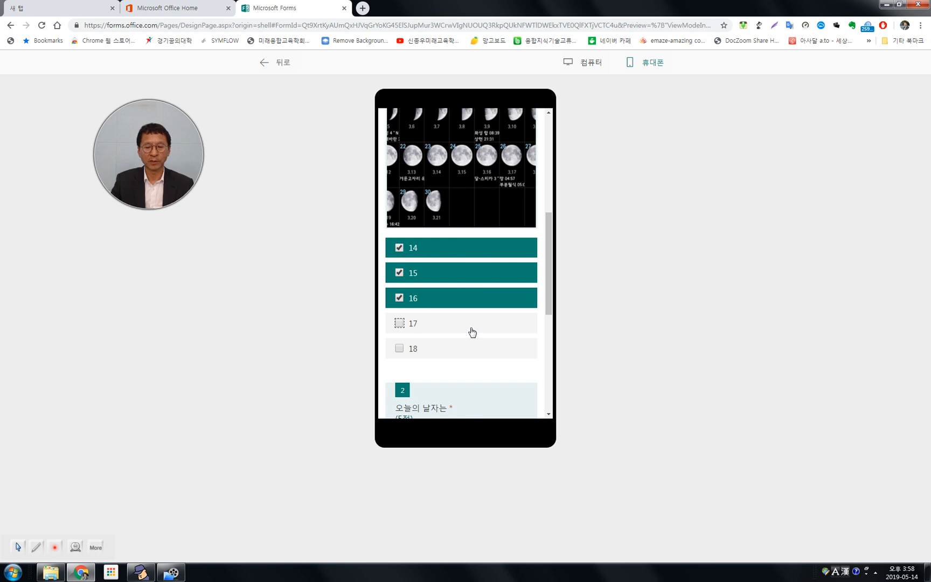
Enter 5.14 as the answer to question 2 in the phone preview.
scroll(473, 331, "down", 4)
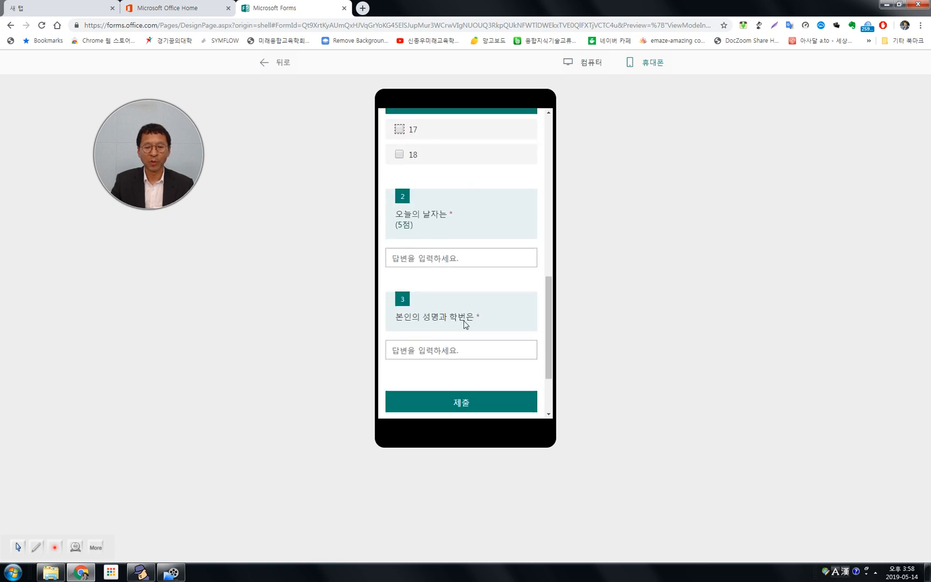
left_click(425, 260)
type("5")
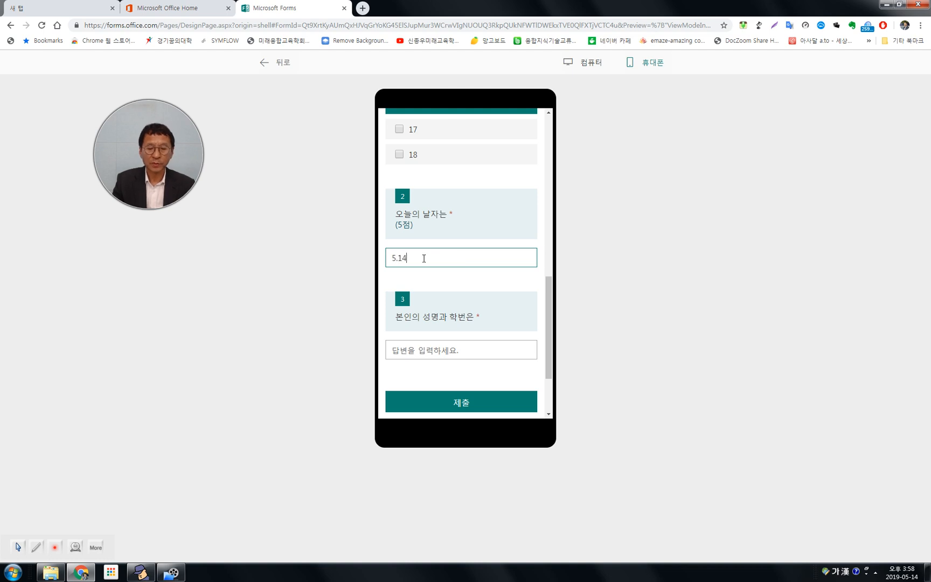
type(".14")
Enter the respondent's name as the answer to question 3 and submit the test response.
left_click(426, 350)
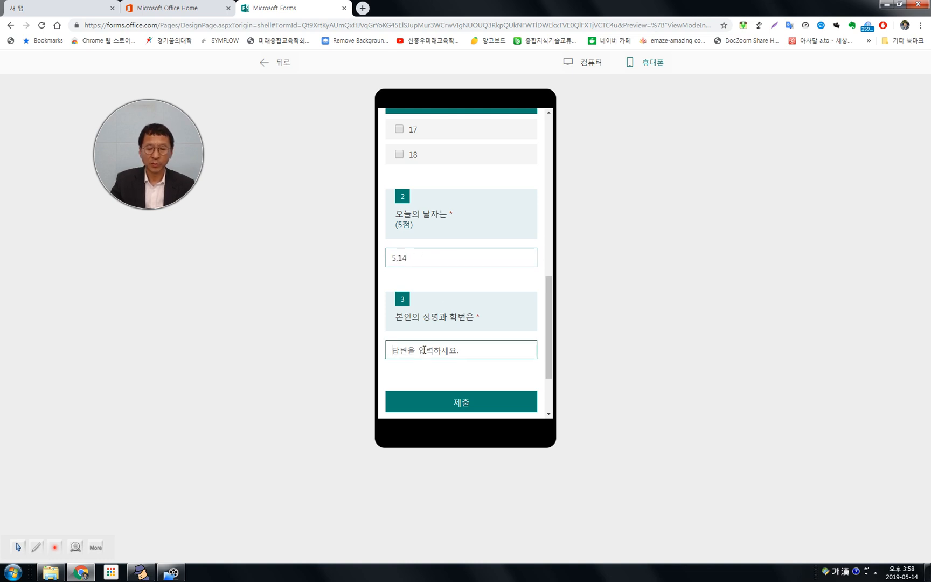
type("ㅁ남교수")
left_click(461, 405)
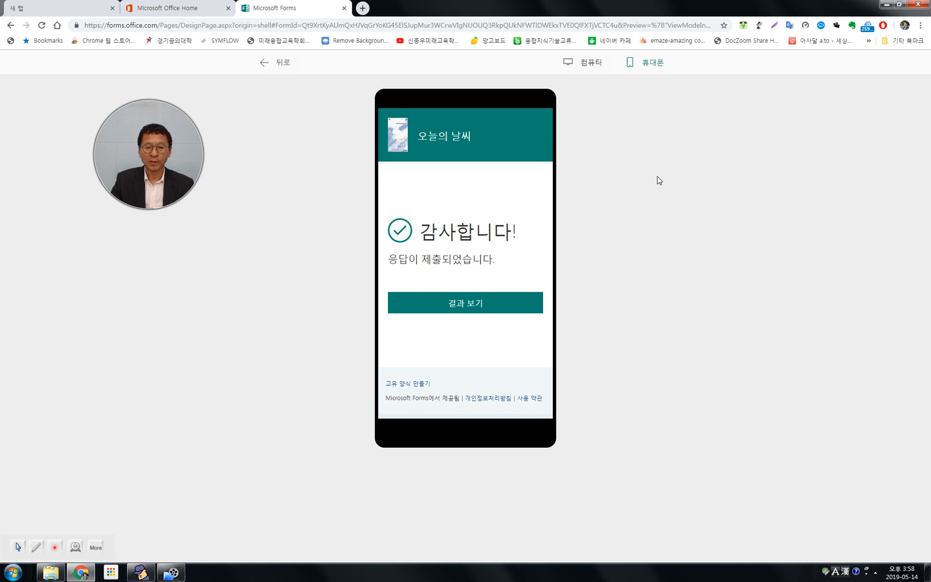
Leave the preview and examine the quiz's response summary down to question 3.
left_click(279, 62)
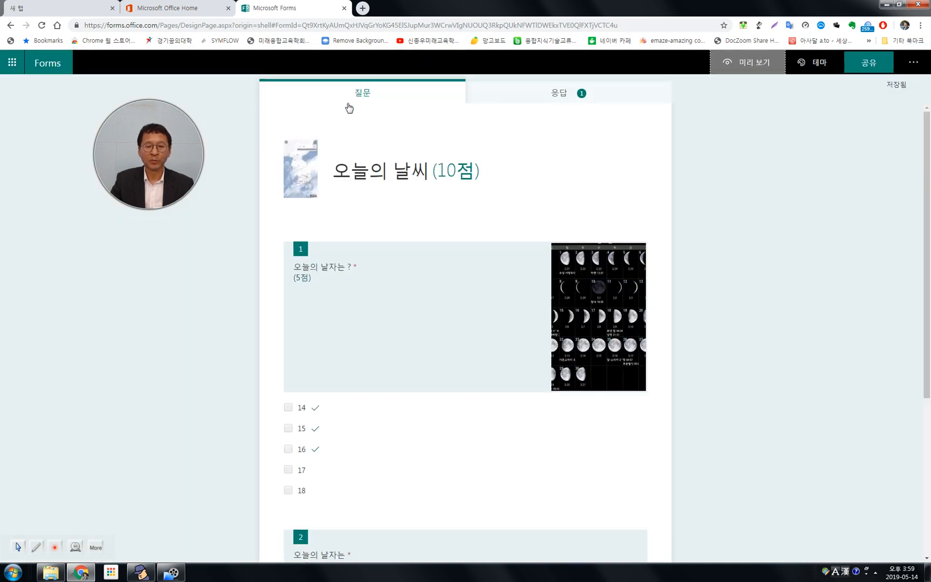
left_click(558, 97)
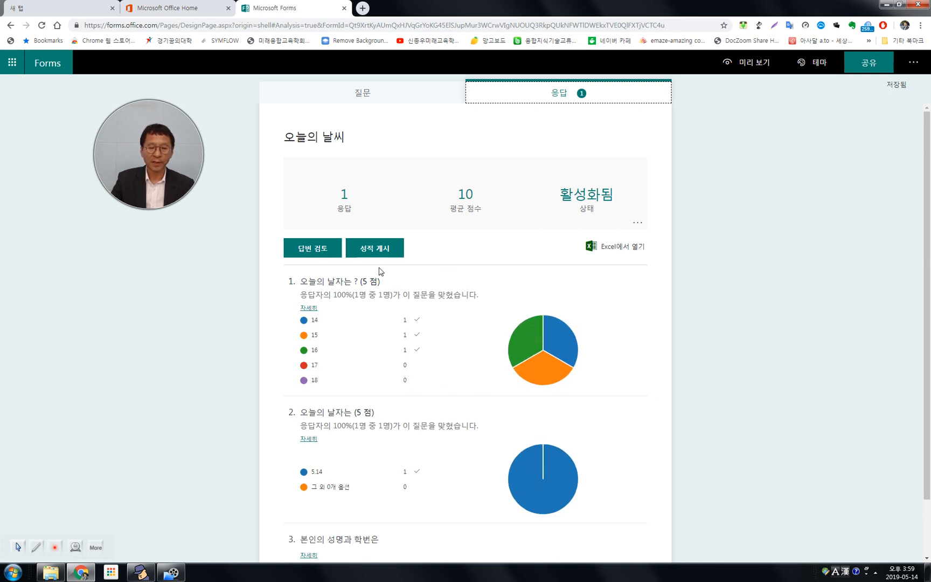
scroll(572, 395, "down", 1)
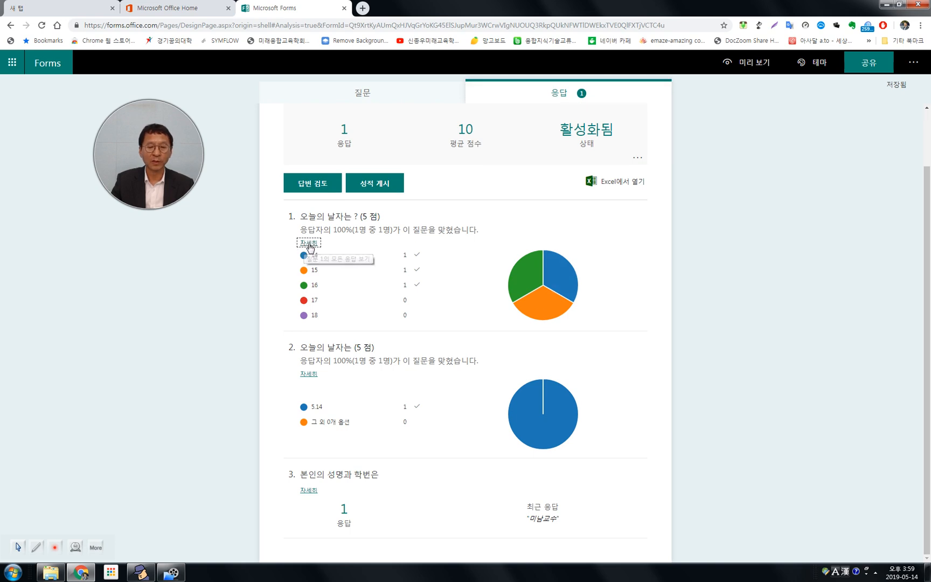
Examine the detailed individual responses to question 1 and return to the response summary.
left_click(309, 246)
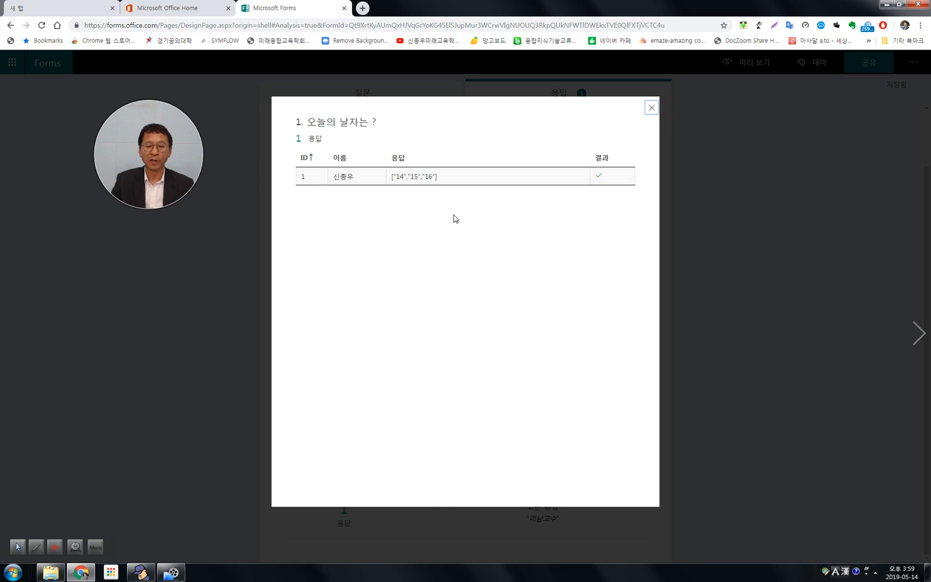
left_click(651, 108)
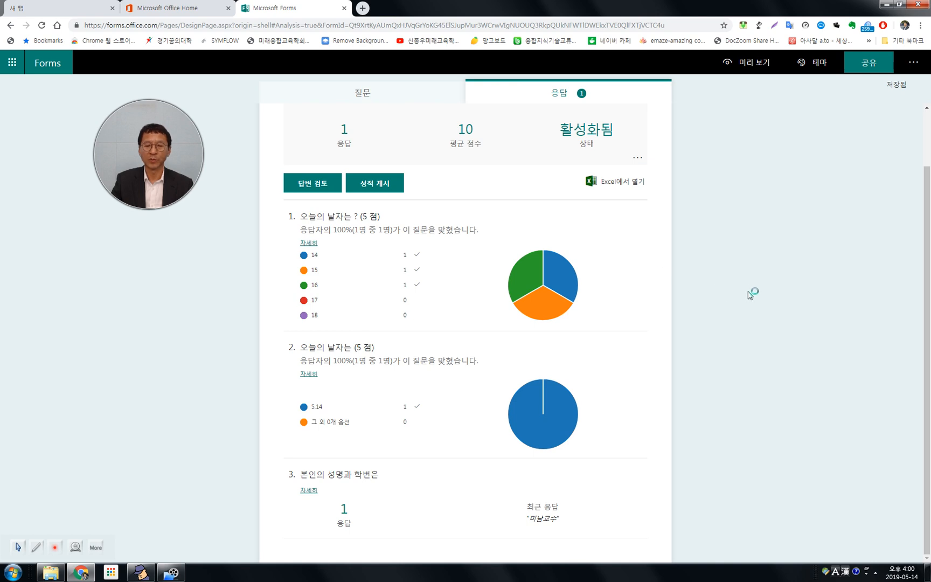
left_click(362, 96)
left_click(553, 97)
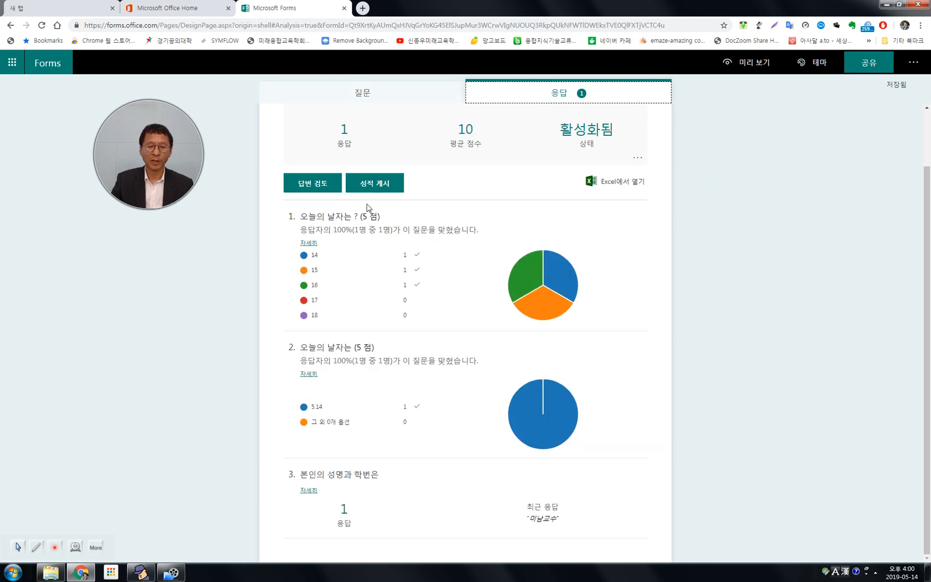
left_click(315, 246)
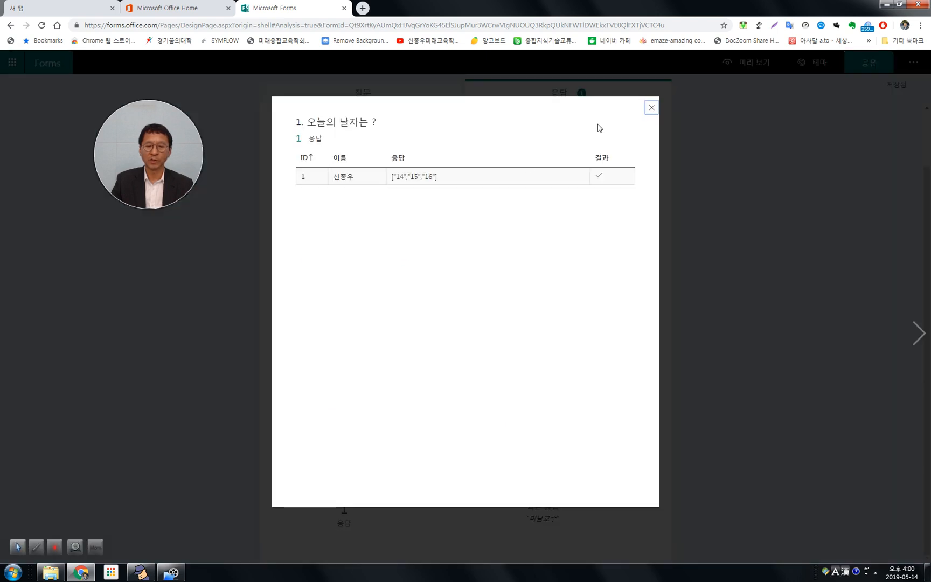
left_click(649, 110)
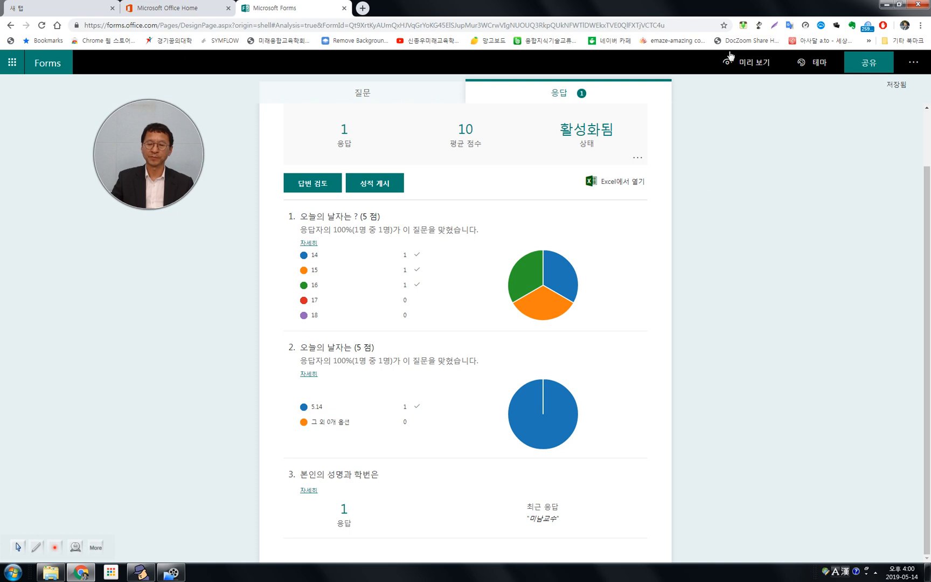
Try the orange room picture theme and the blue colour themes, and apply the plain pink theme to the quiz.
left_click(821, 67)
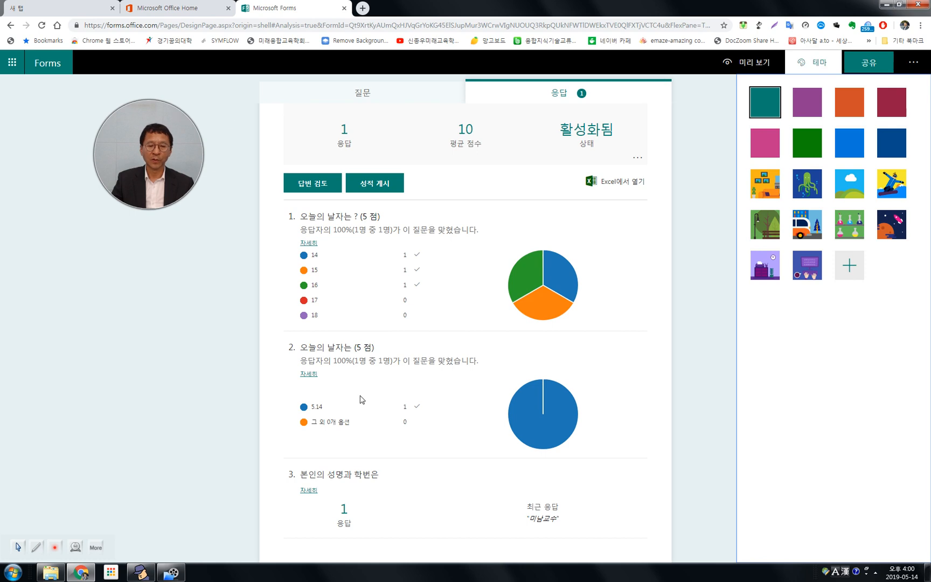
left_click(766, 189)
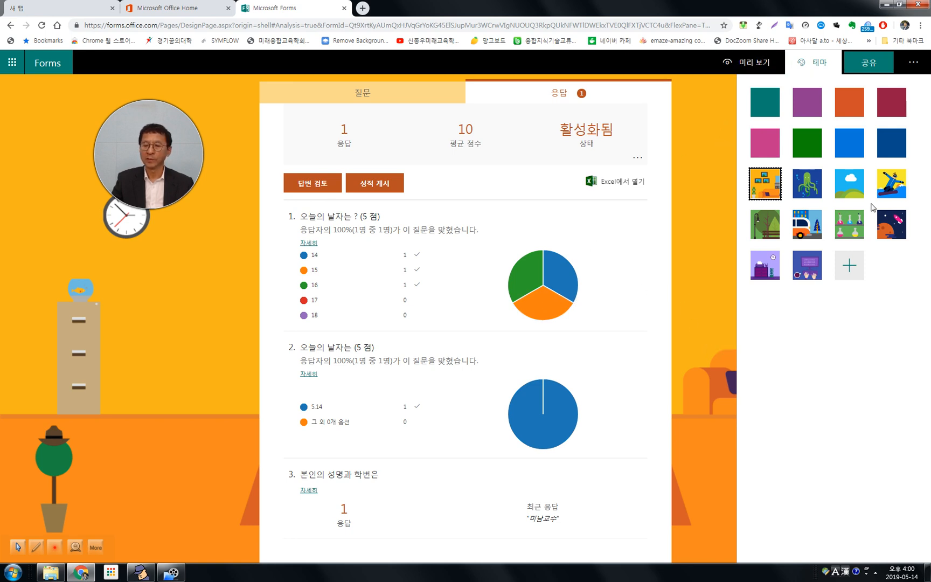
left_click(890, 149)
left_click(850, 148)
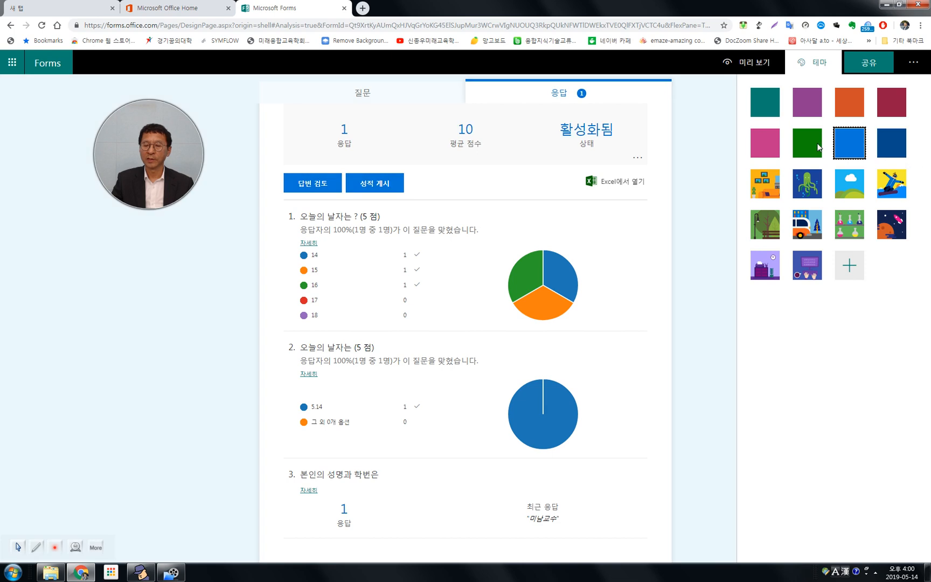
left_click(771, 149)
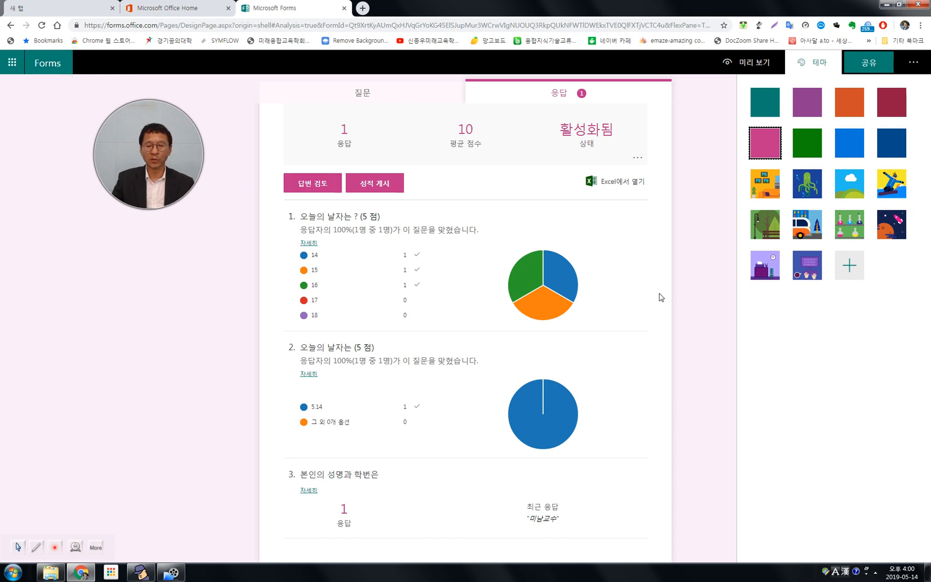
left_click(715, 342)
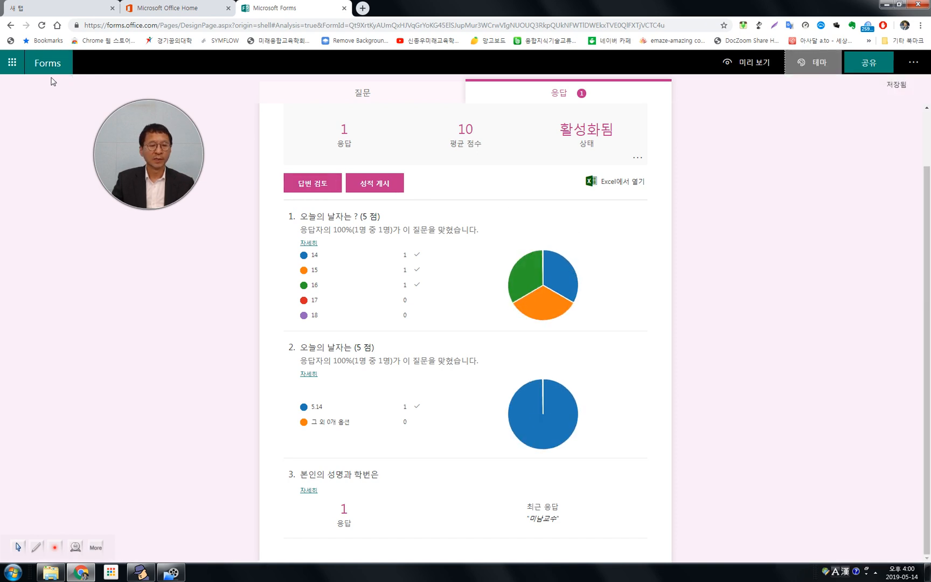
Return to the forms list, reopen the "오늘의 날씨" quiz and open its sharing options.
left_click(48, 64)
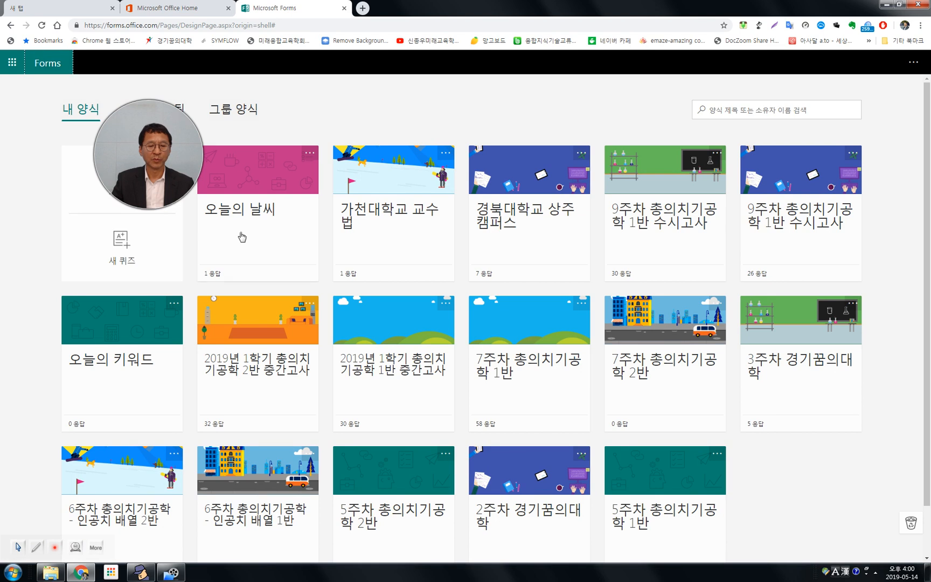
left_click(250, 209)
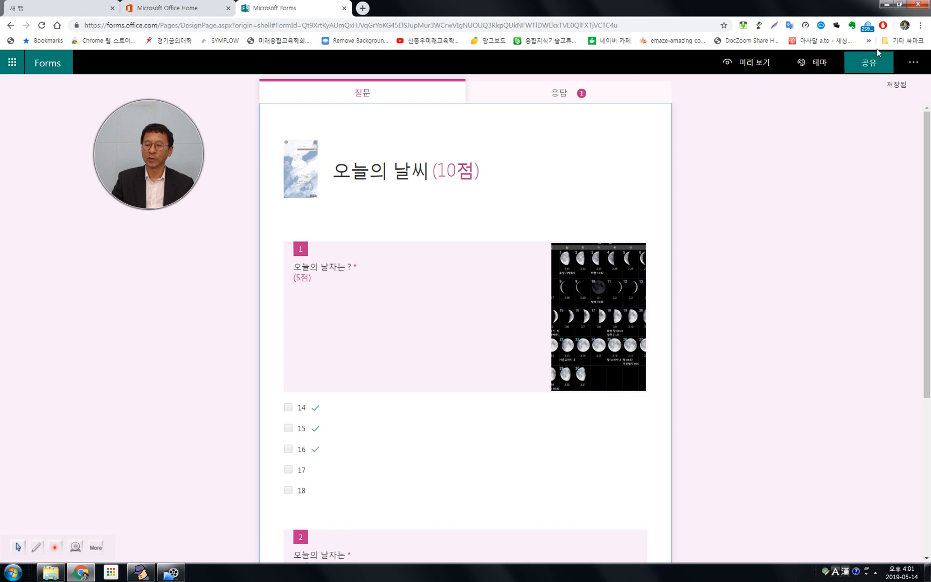
left_click(870, 63)
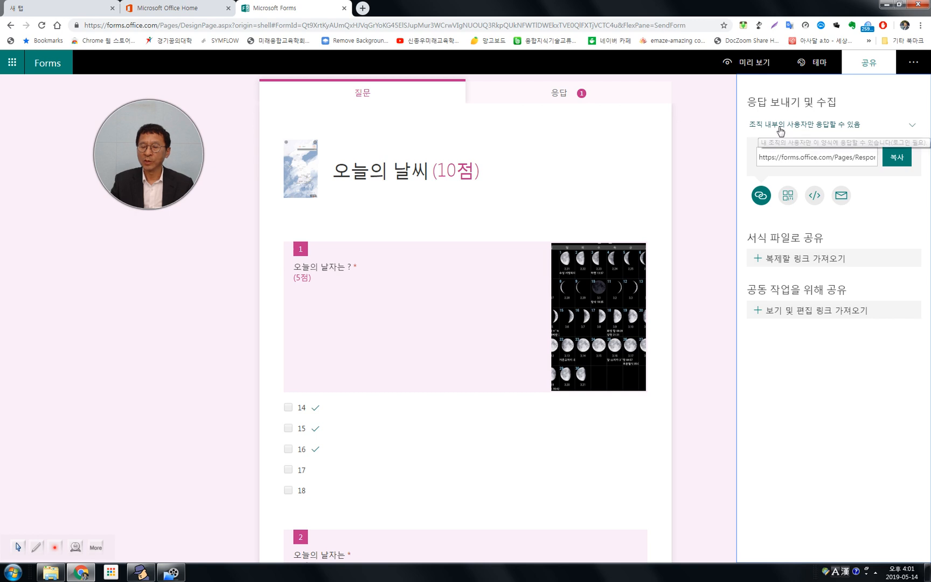
Allow anyone with the link to respond to the quiz and copy the response link.
left_click(913, 128)
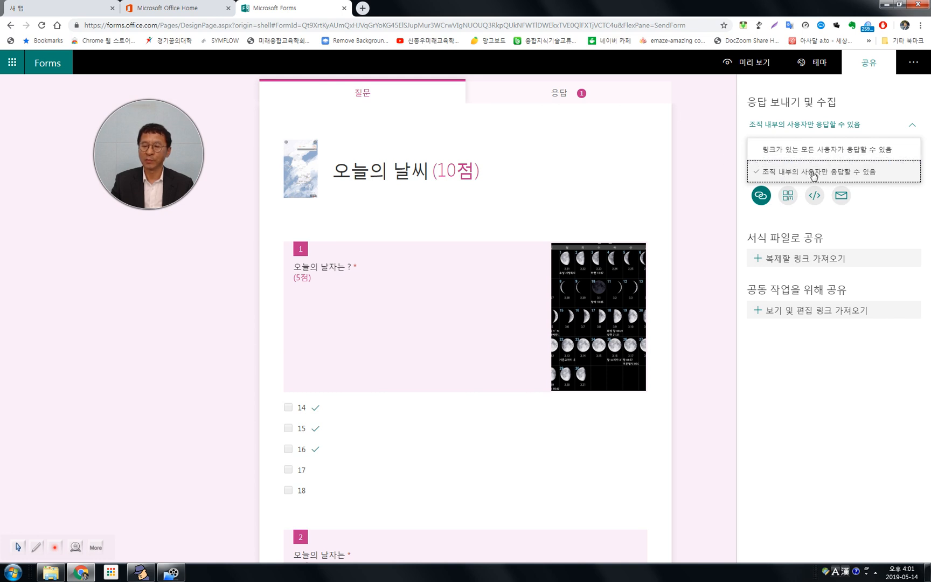
left_click(865, 403)
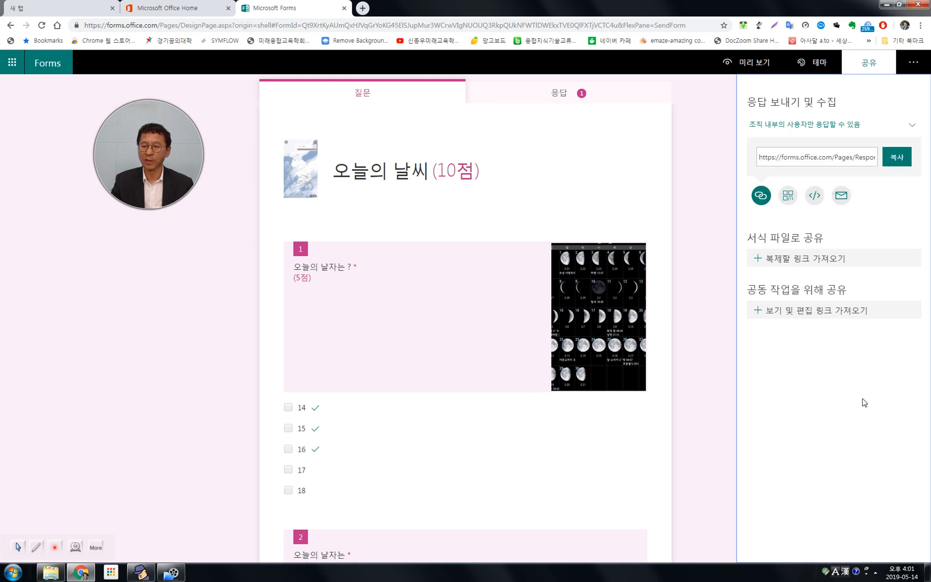
left_click(912, 126)
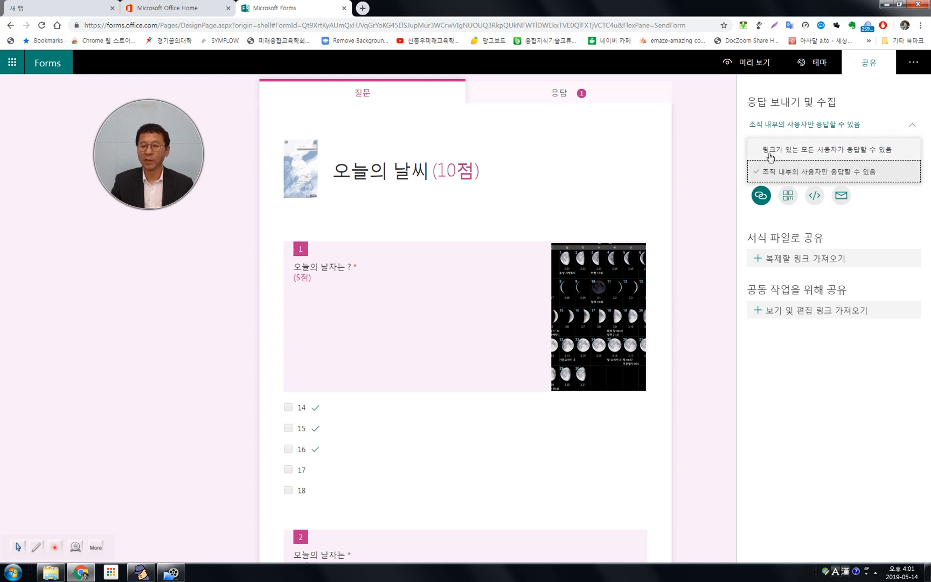
left_click(821, 151)
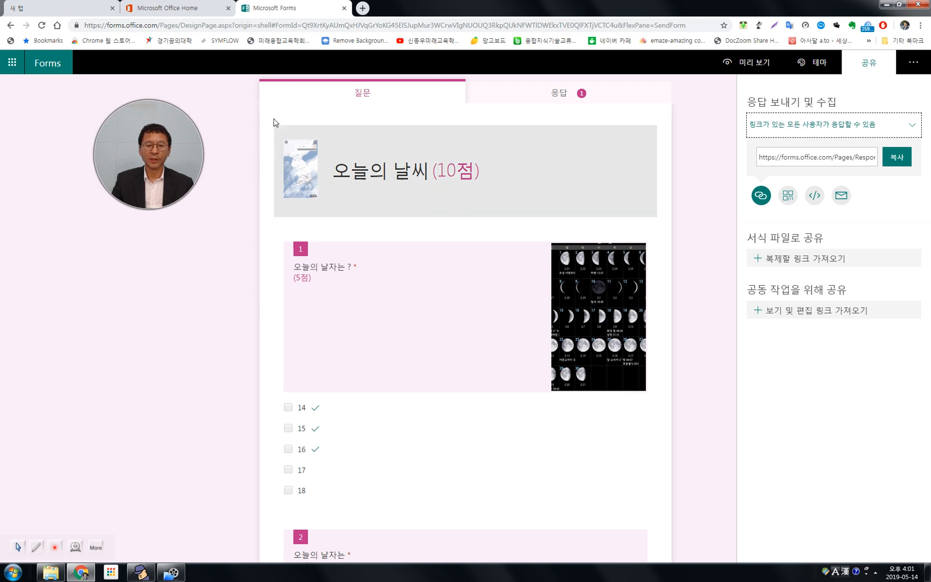
left_click(809, 158)
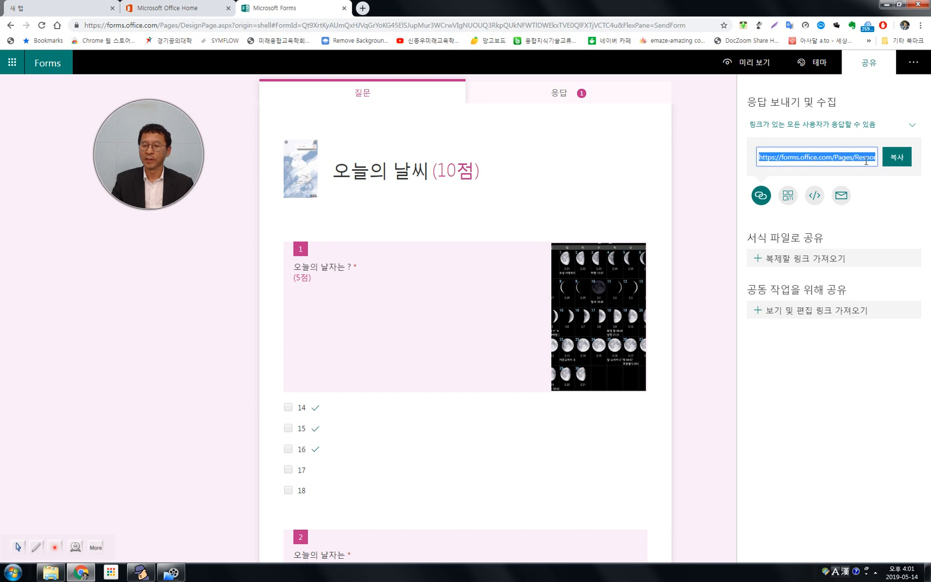
left_click(897, 158)
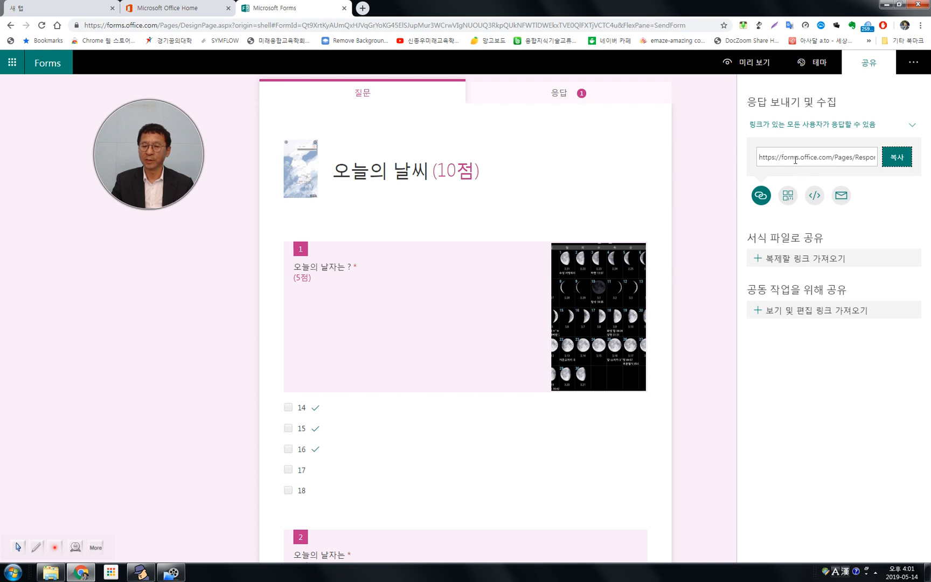
Examine the quiz's QR code, embed code and e-mail sharing options, quit the Outlook 2010 setup wizard and return to the link option.
left_click(789, 197)
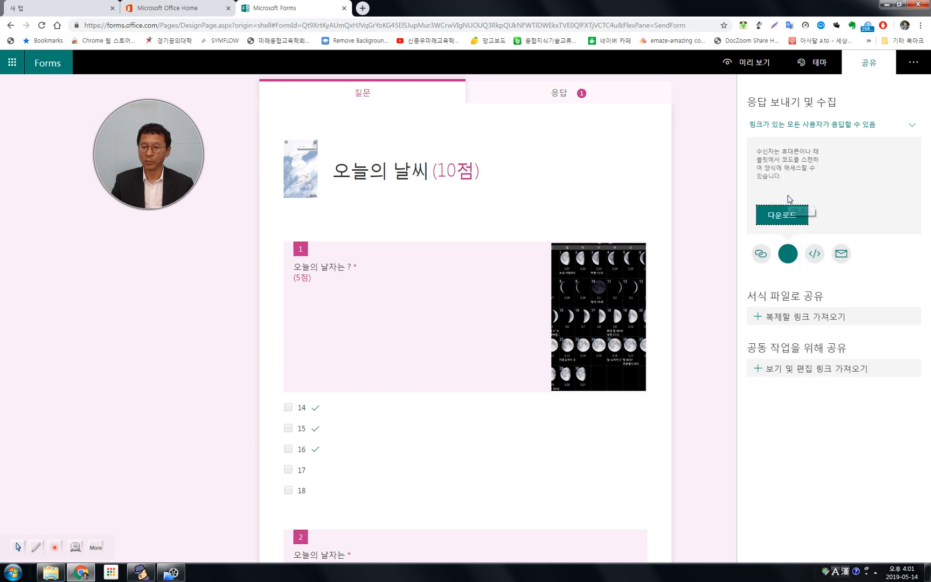
left_click(815, 254)
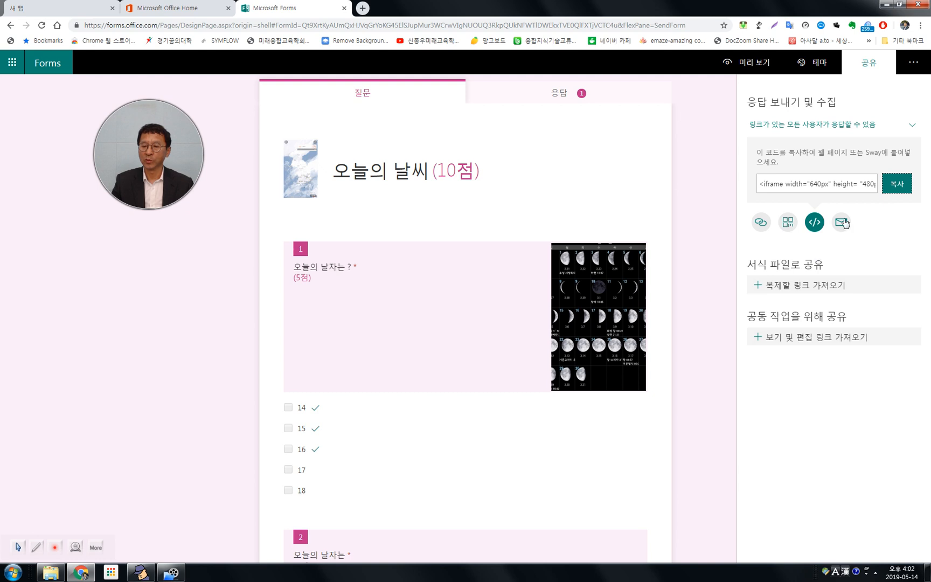
left_click(843, 222)
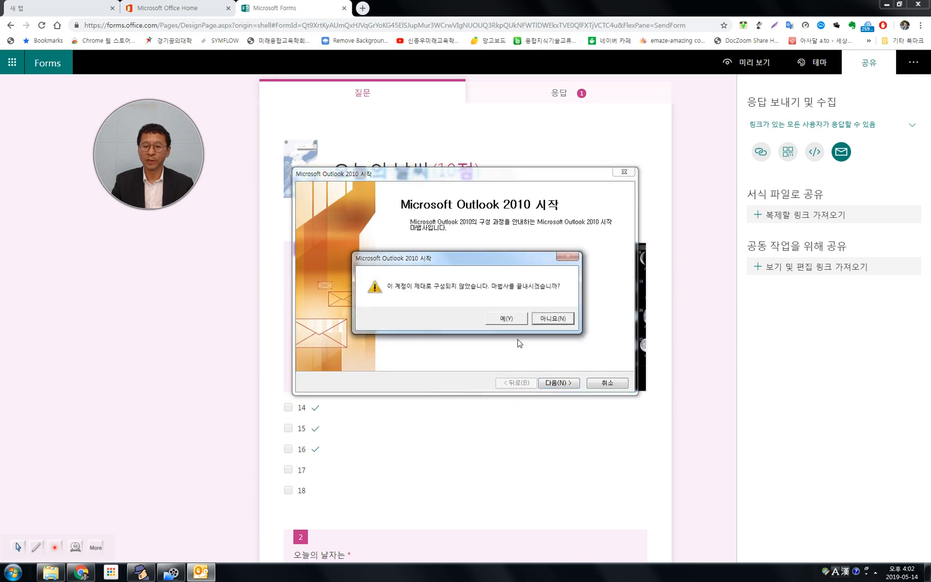
left_click(514, 322)
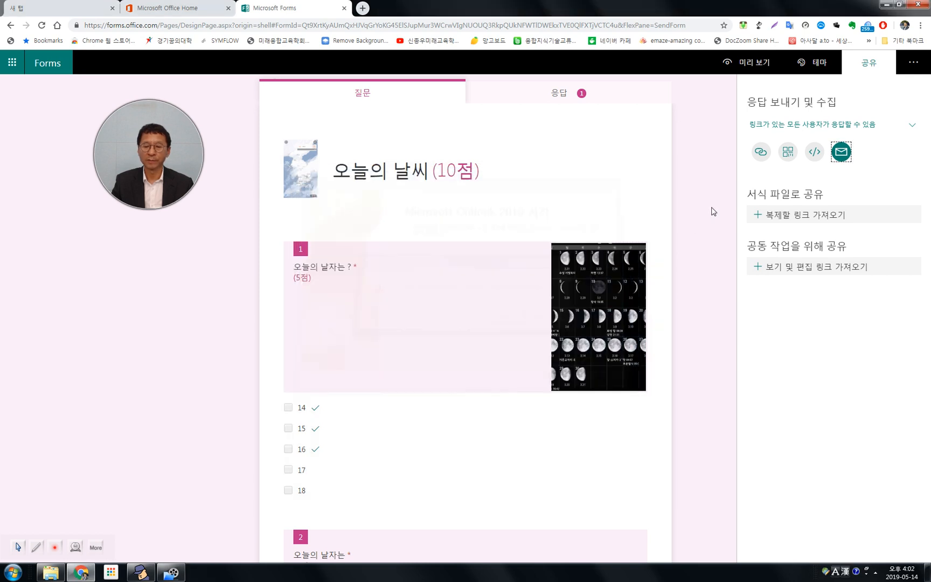
left_click(760, 153)
left_click(788, 195)
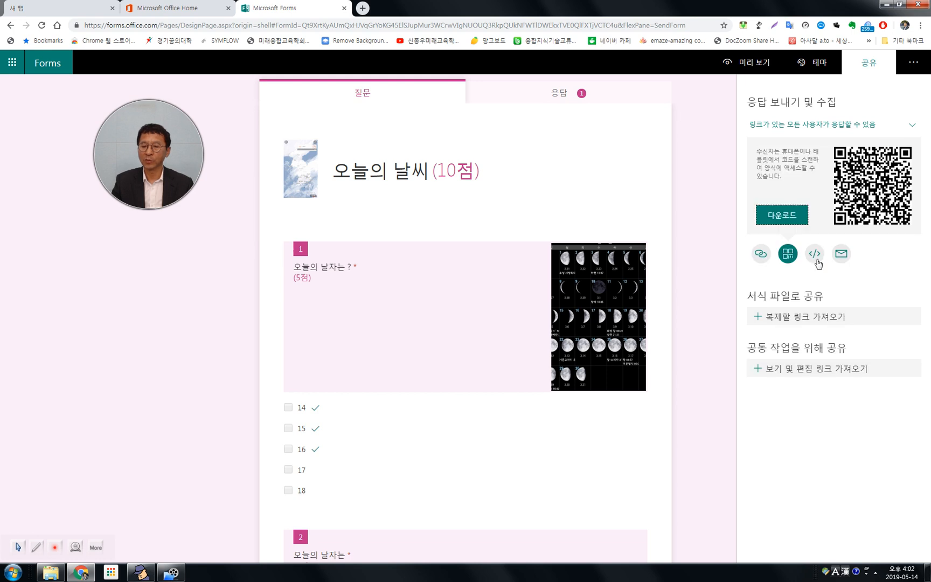
left_click(815, 253)
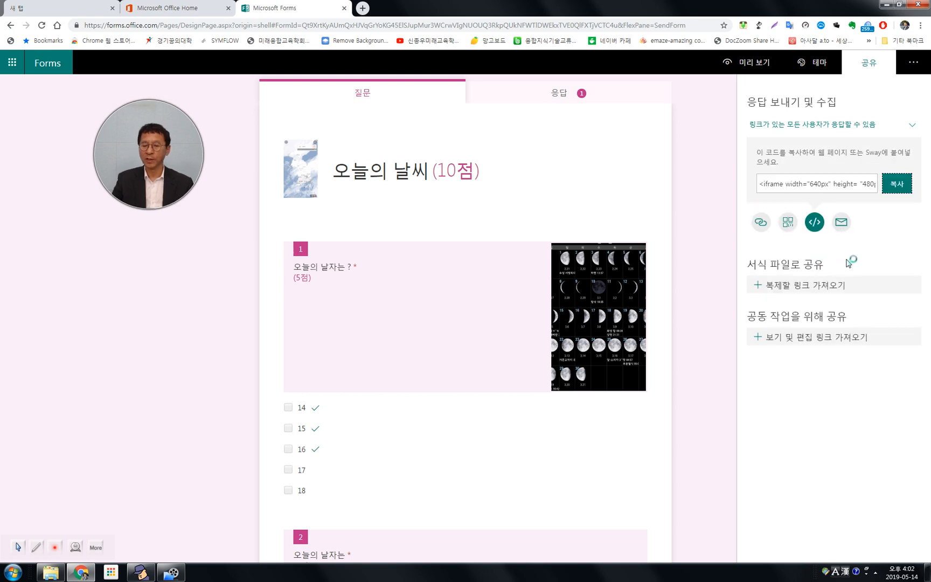
left_click(762, 224)
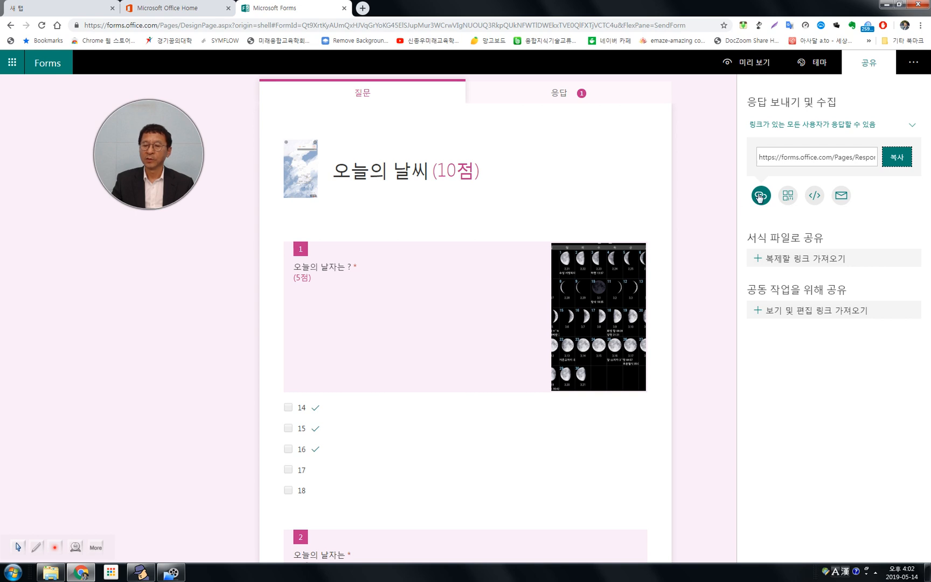
Review who can respond, keep the anyone-with-the-link option and view the quiz's response summary.
left_click(912, 125)
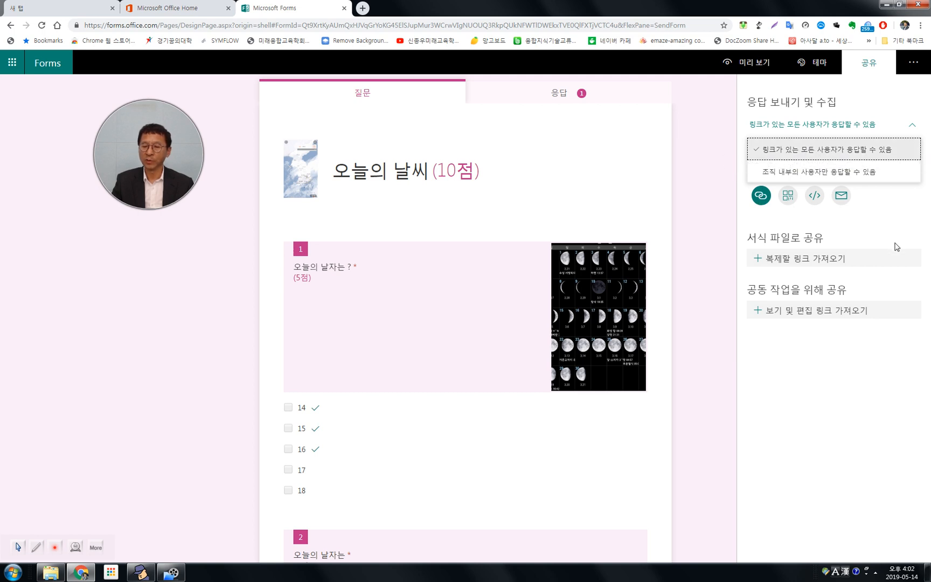
left_click(813, 150)
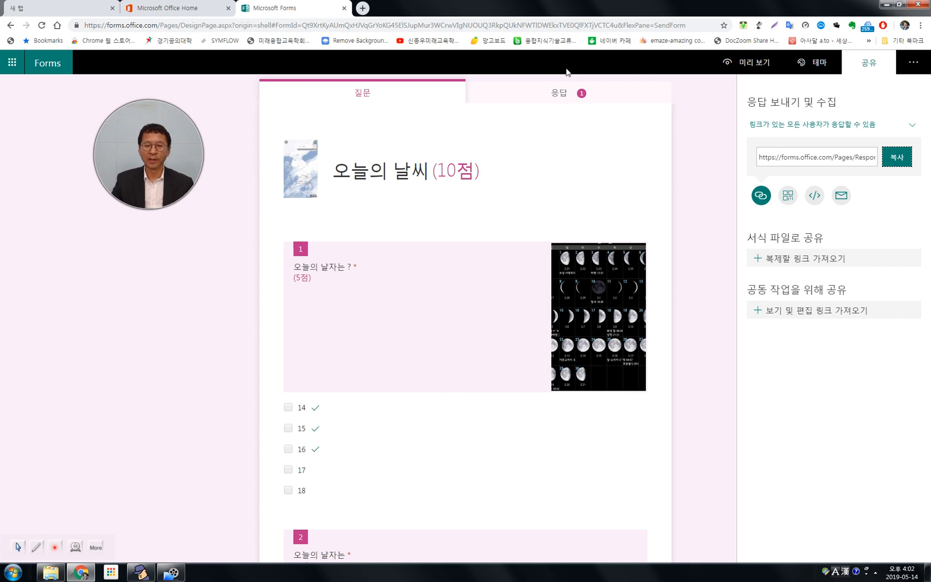
left_click(558, 98)
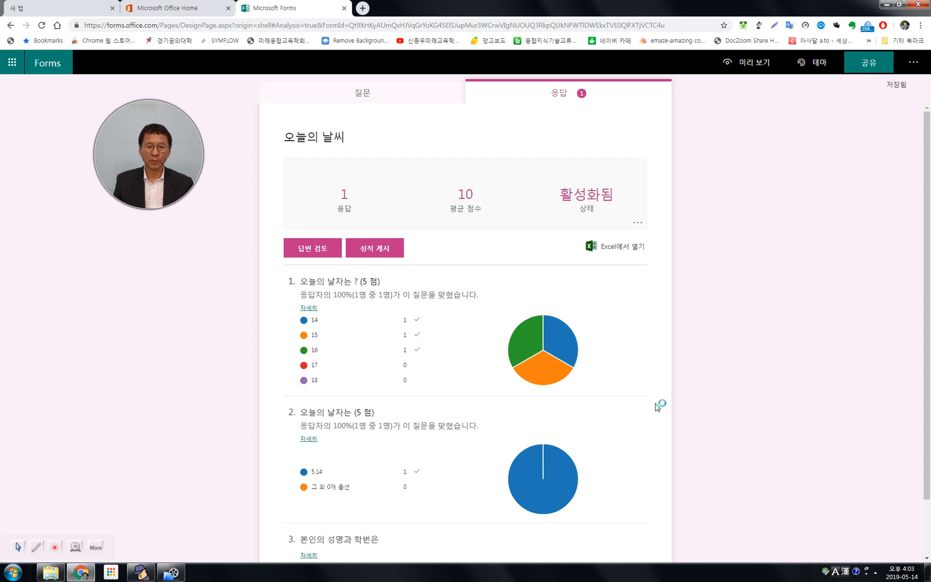
Leave the quiz for the forms list, go to the Office 365 home page and open Forms from there.
left_click(62, 71)
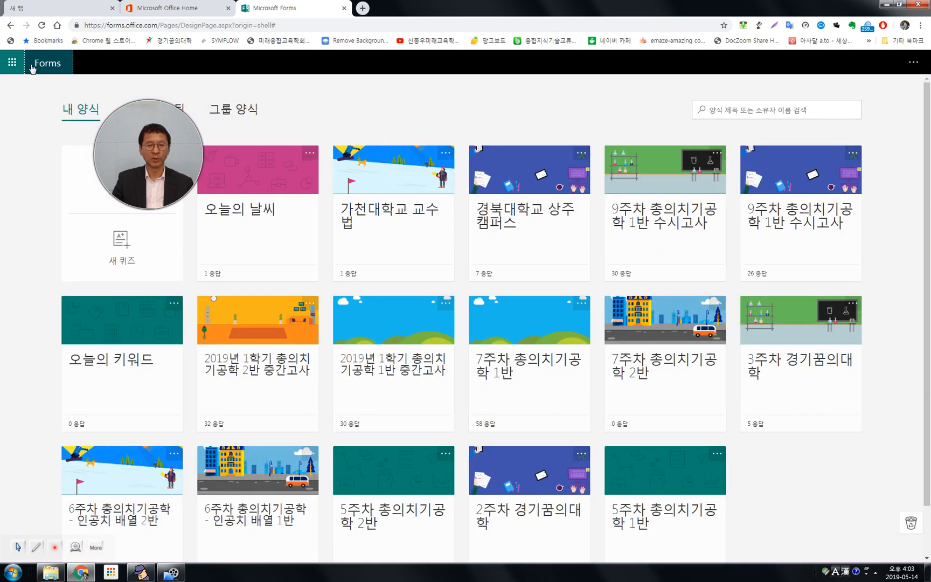
left_click(13, 65)
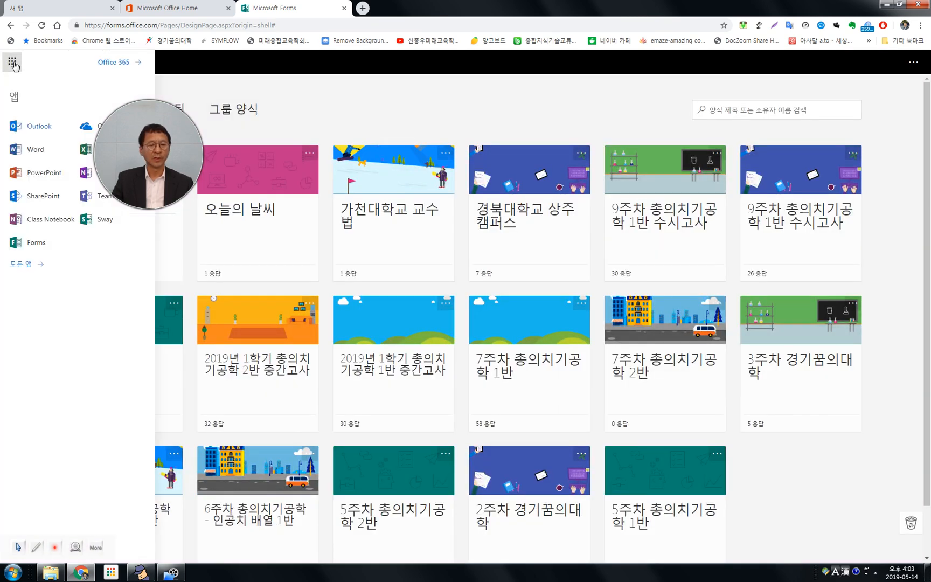
left_click(110, 67)
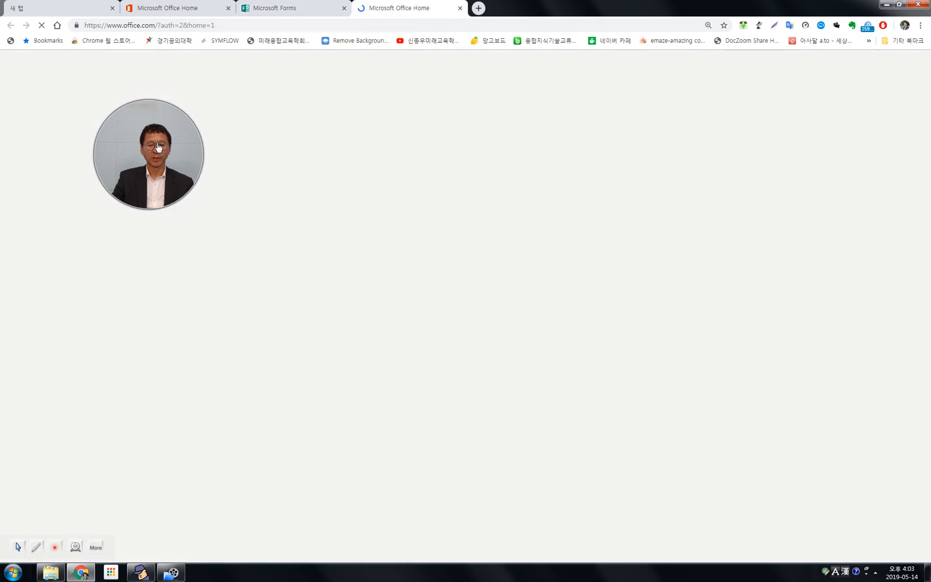
left_click_drag(158, 147, 100, 274)
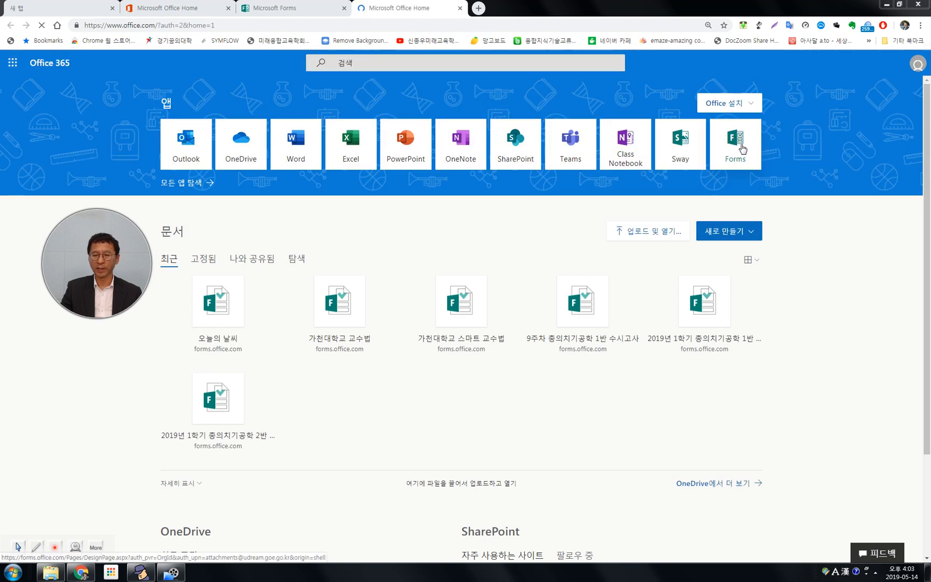
left_click(742, 147)
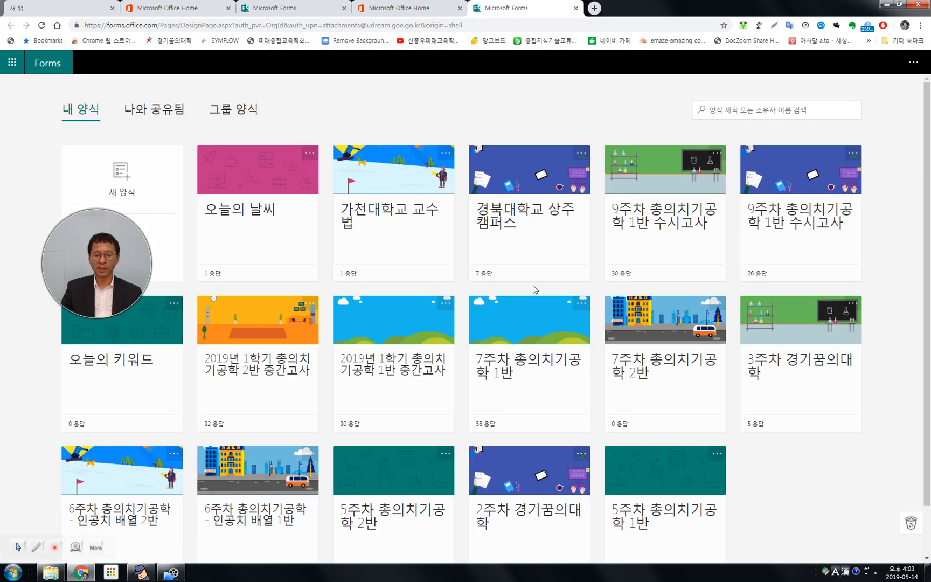
Open the "2019년 1학기 총의치기공학 2반 중간고사" quiz and examine its questions, images, point values and marked correct answers through question 6.
left_click(281, 366)
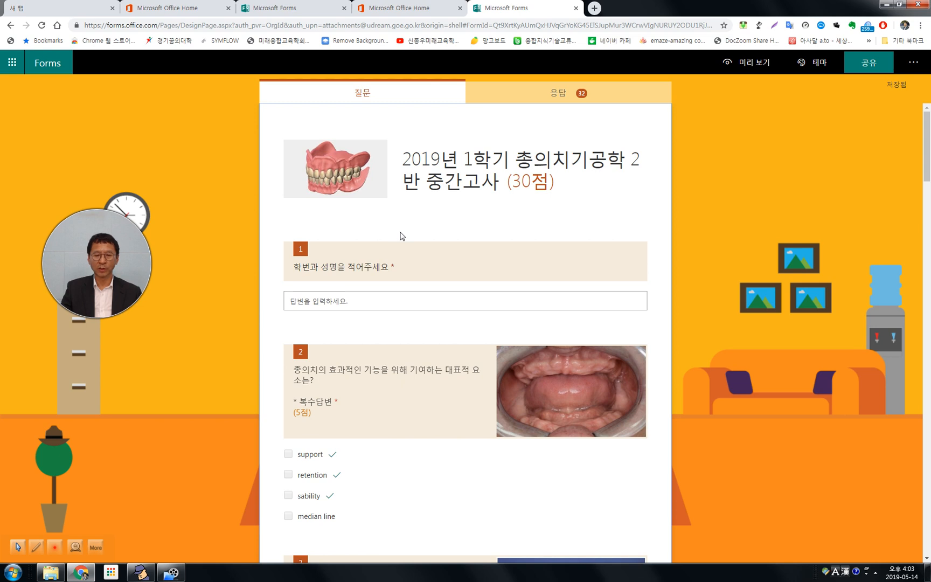
scroll(401, 236, "down", 1)
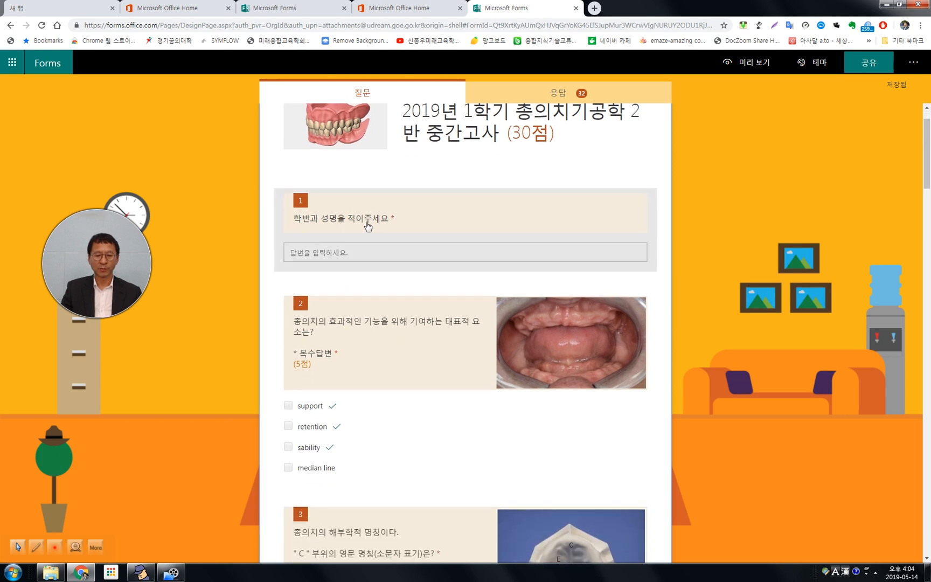
scroll(358, 229, "down", 1)
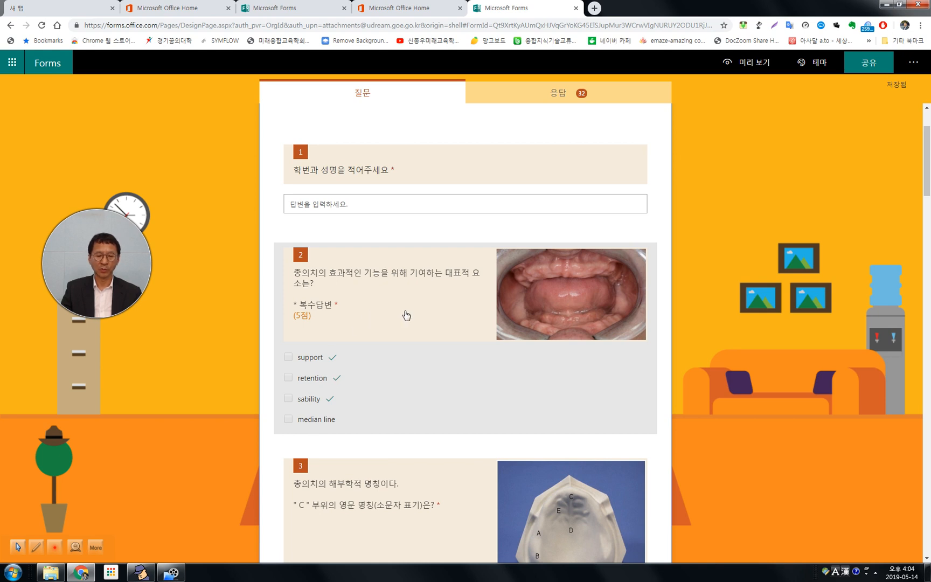
scroll(405, 313, "down", 2)
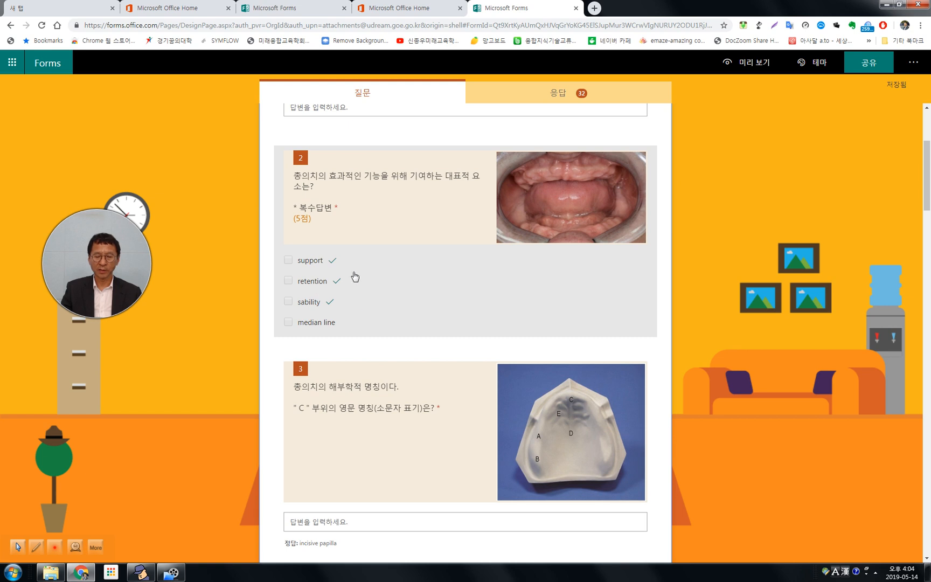
scroll(358, 299, "down", 2)
scroll(426, 312, "down", 2)
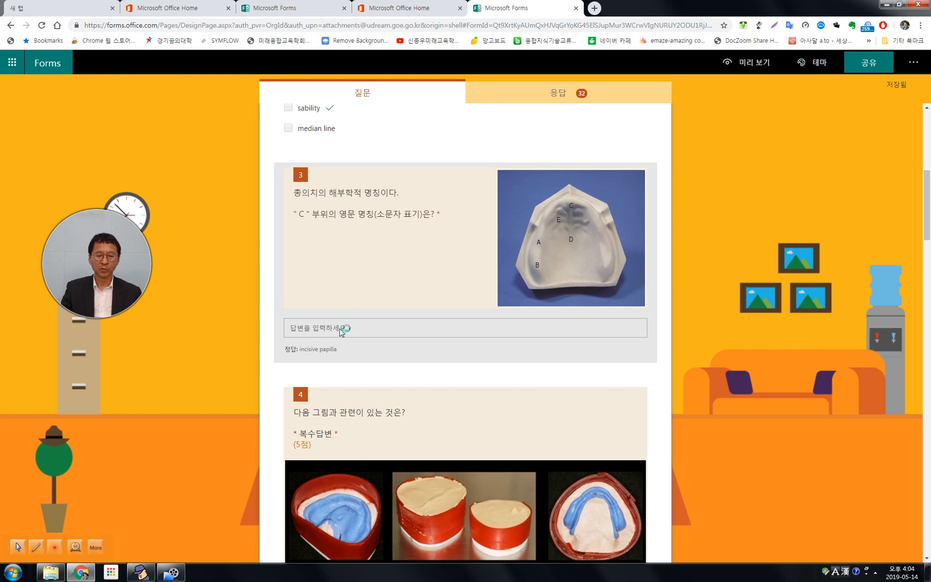
scroll(399, 272, "down", 3)
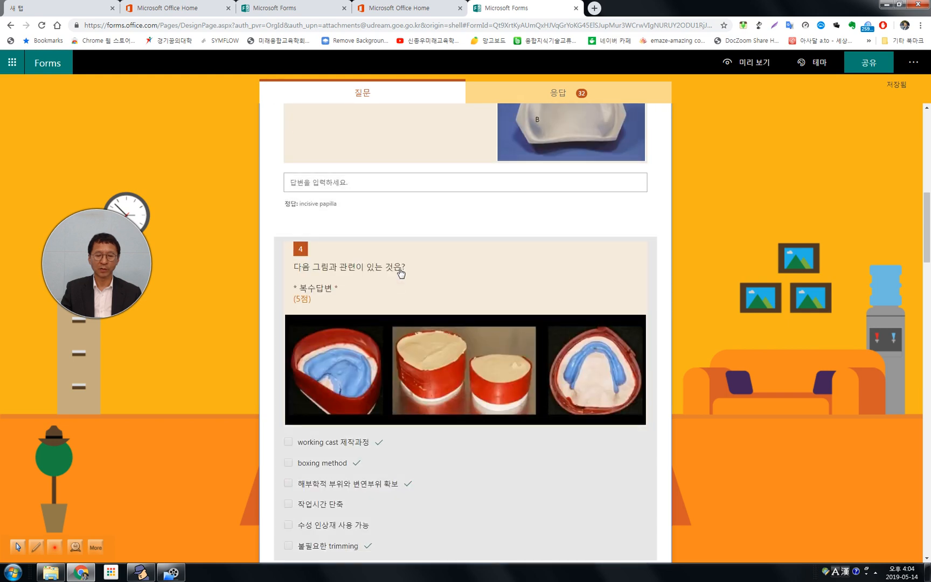
scroll(387, 301, "down", 2)
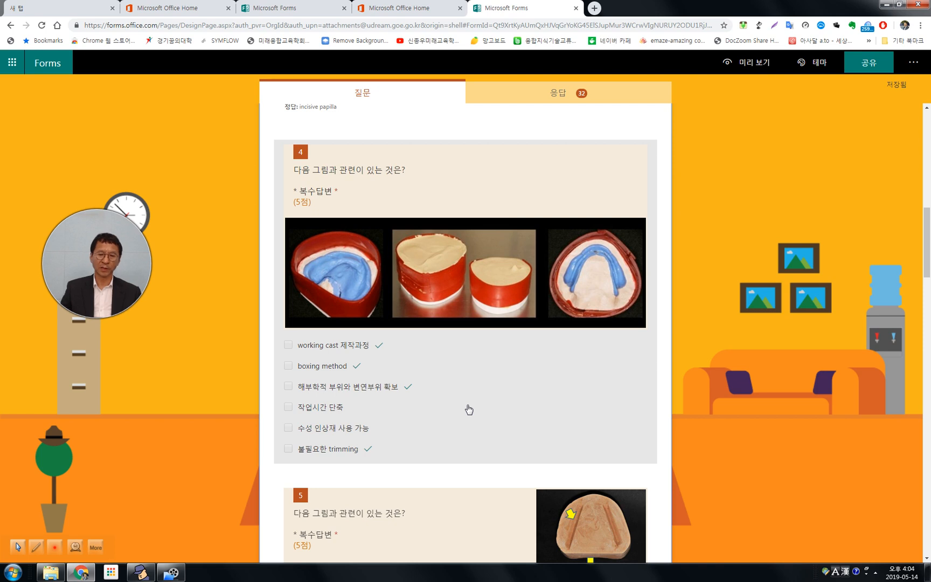
scroll(491, 395, "down", 3)
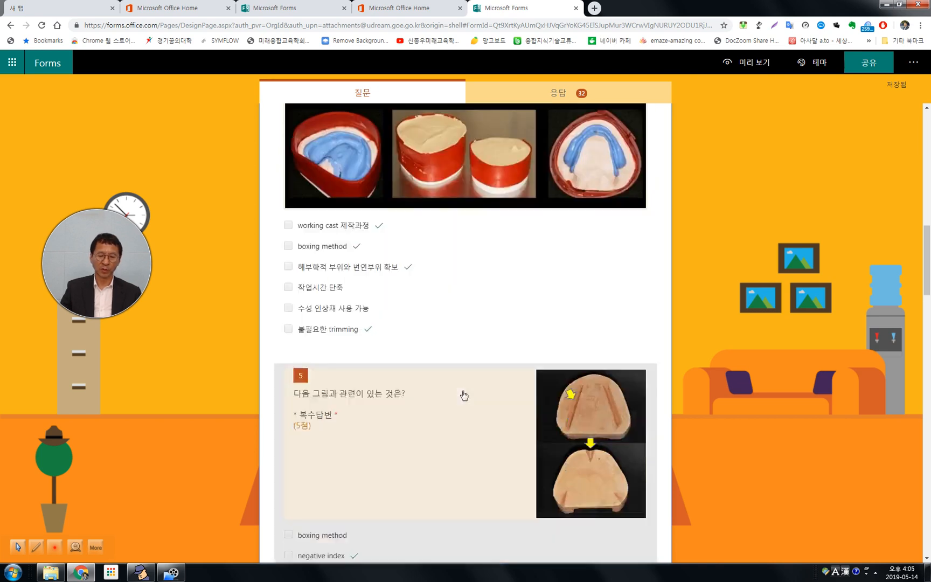
scroll(486, 307, "down", 1)
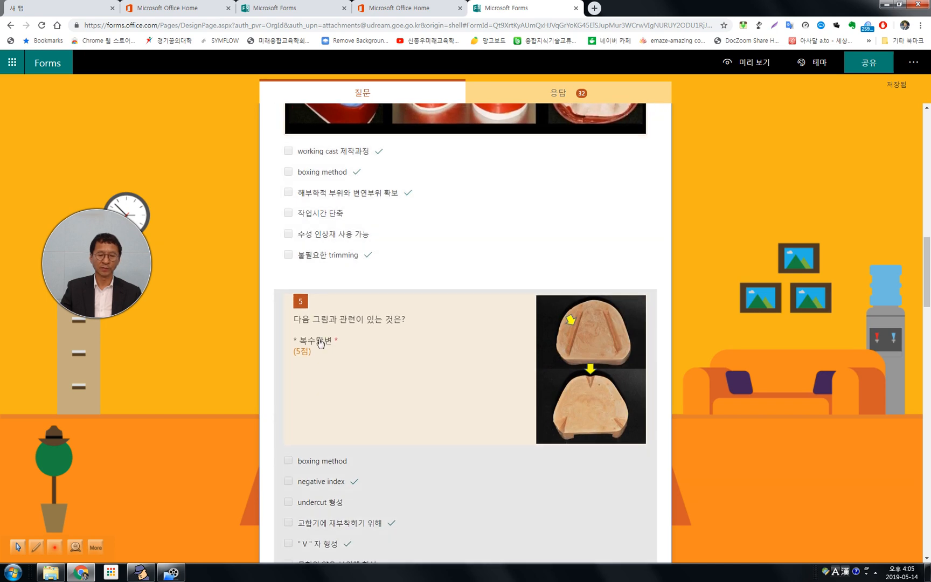
scroll(468, 374, "down", 3)
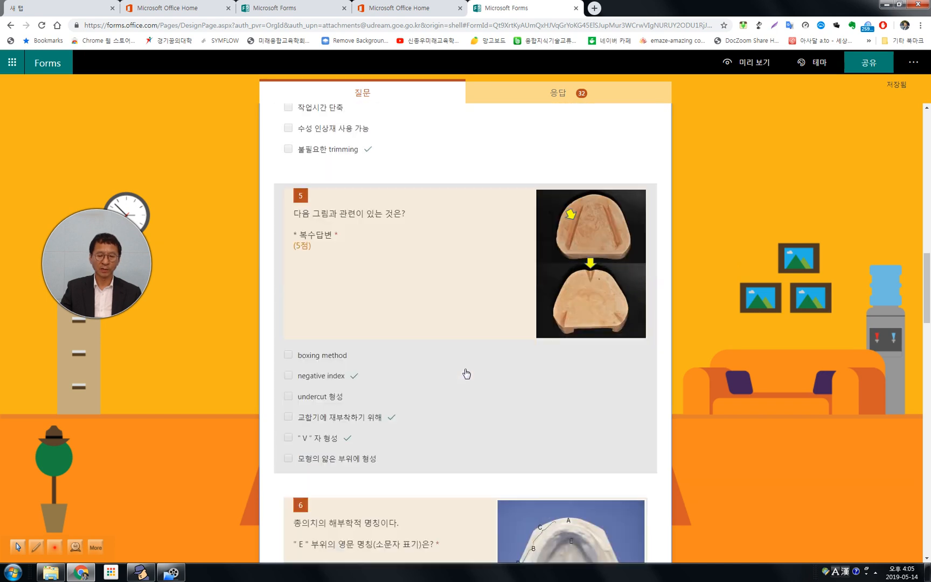
scroll(419, 400, "down", 3)
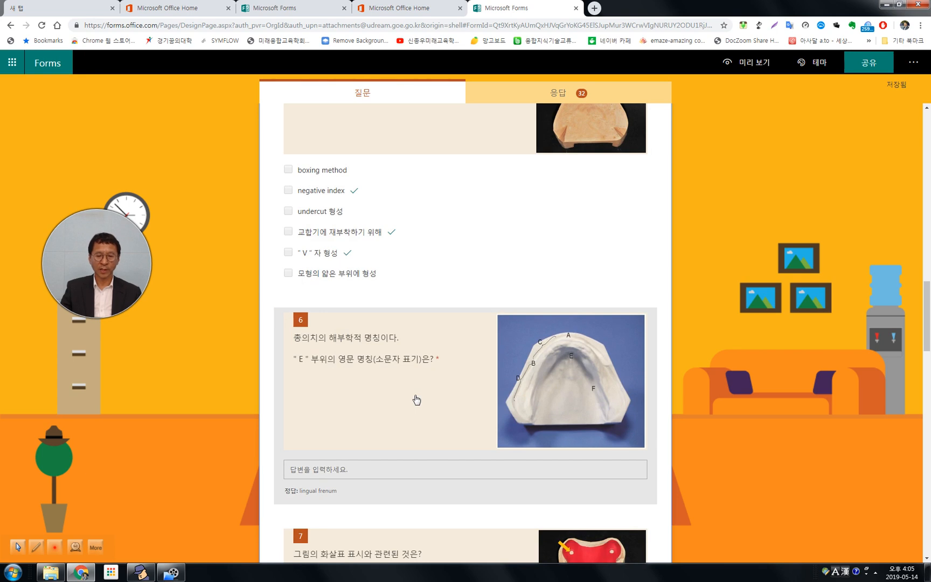
scroll(417, 399, "up", 20)
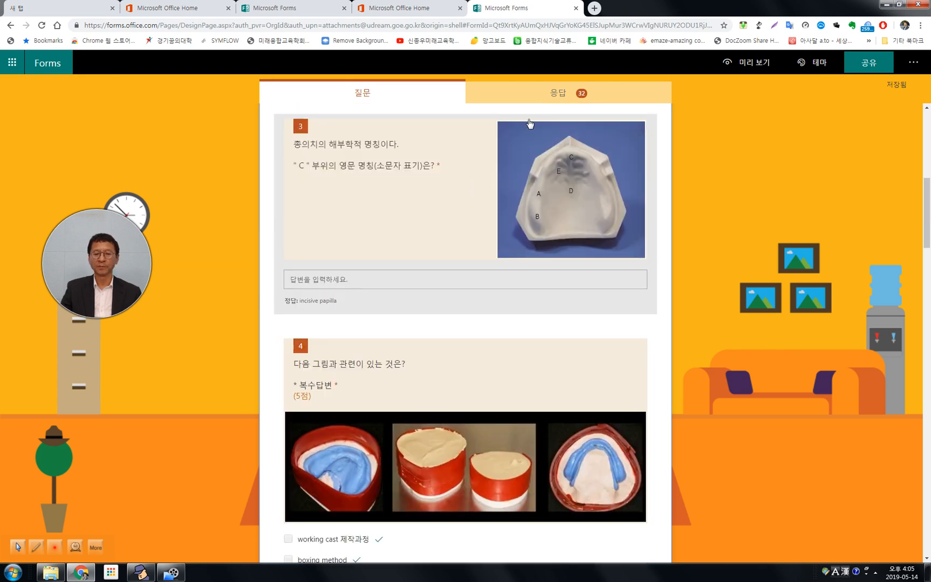
View the midterm quiz's response summary, check the detailed answers to question 1 and close the details.
left_click(561, 94)
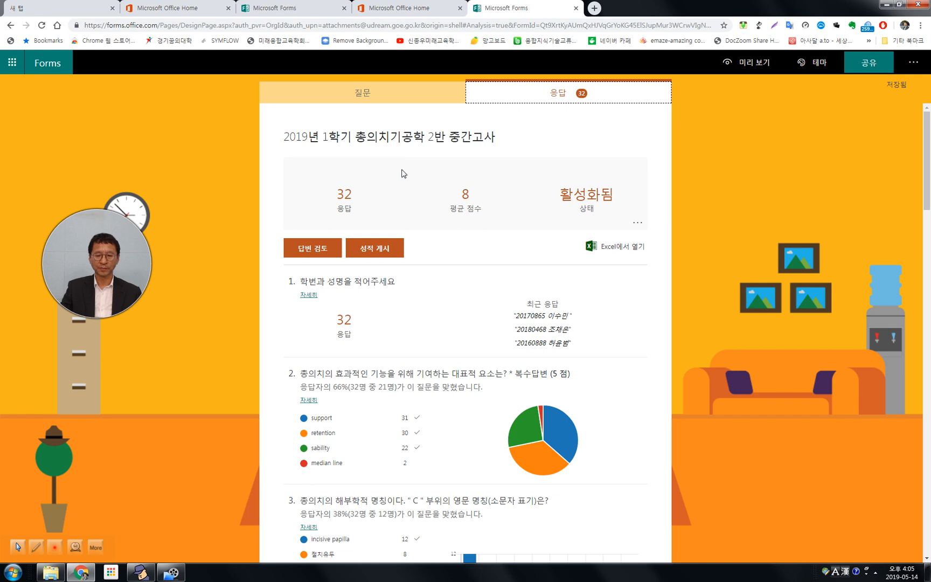
scroll(377, 243, "down", 2)
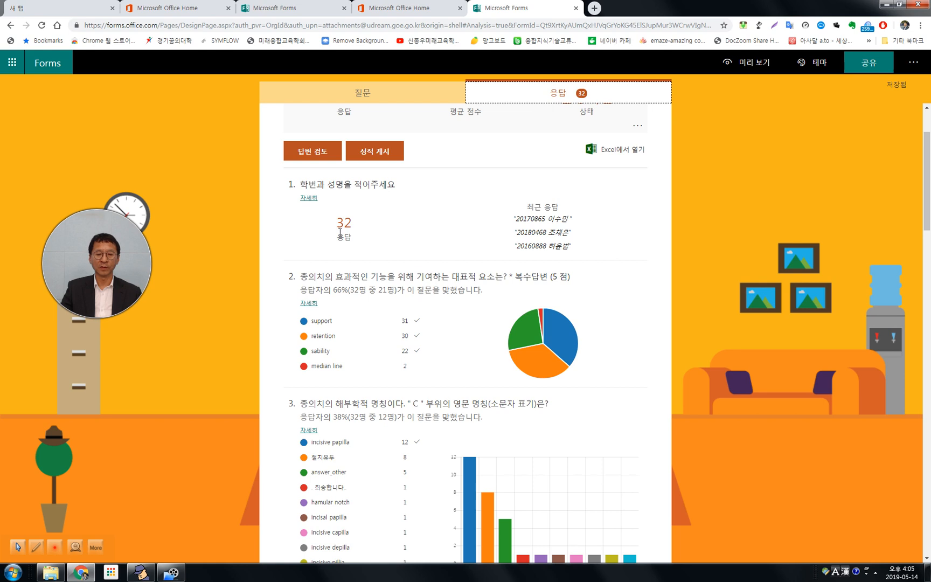
left_click(309, 199)
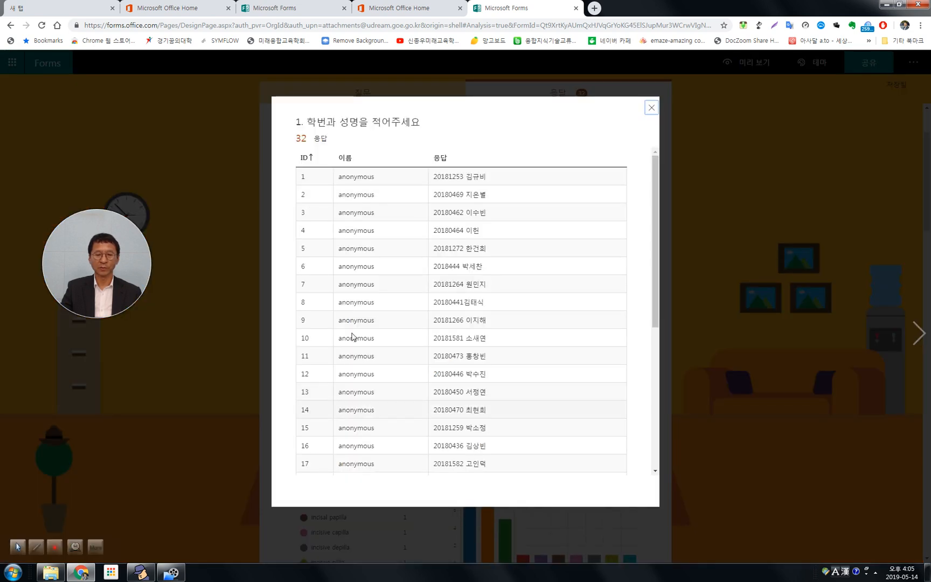
left_click(652, 107)
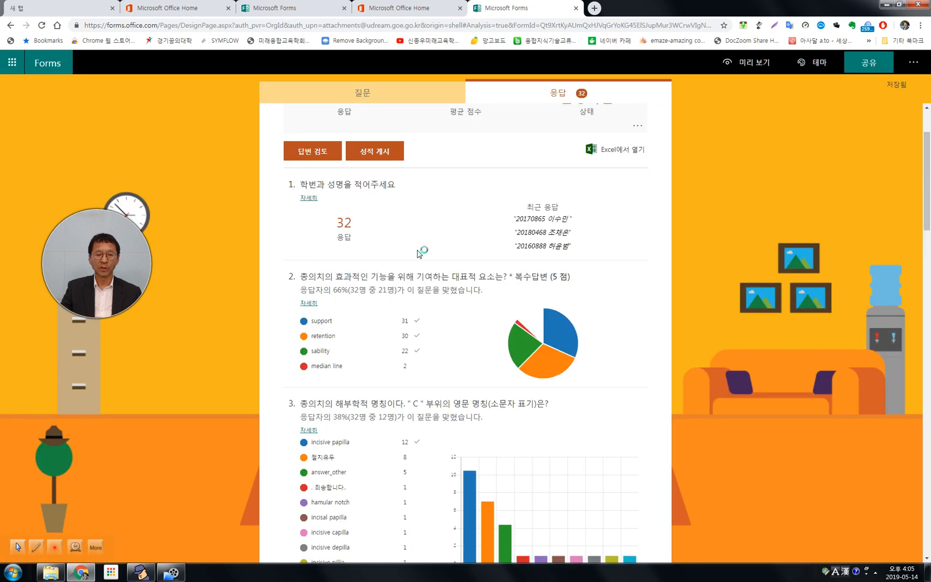
Examine the correct-answer rates, answer counts and charts for questions 2 through 9 in the response summary.
scroll(356, 288, "down", 2)
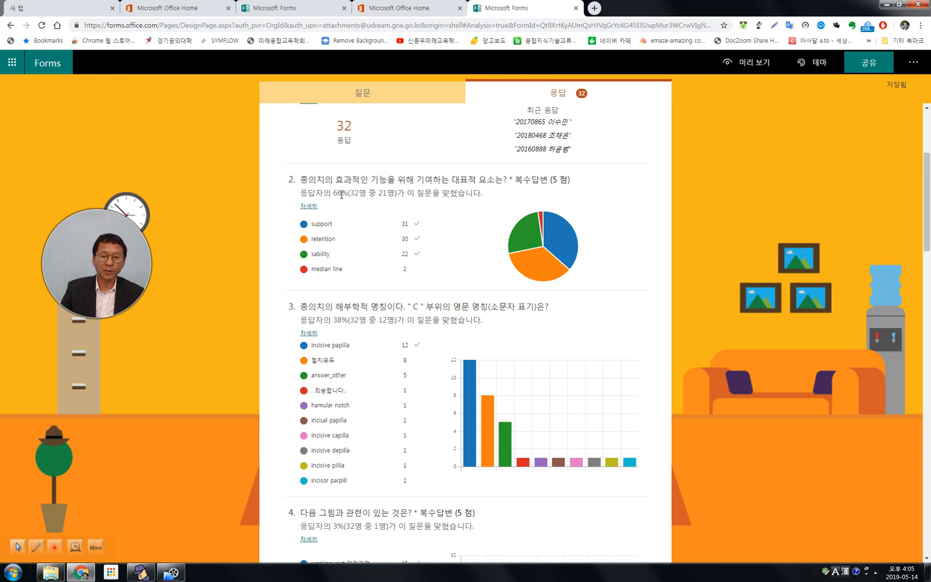
mouse_move(564, 271)
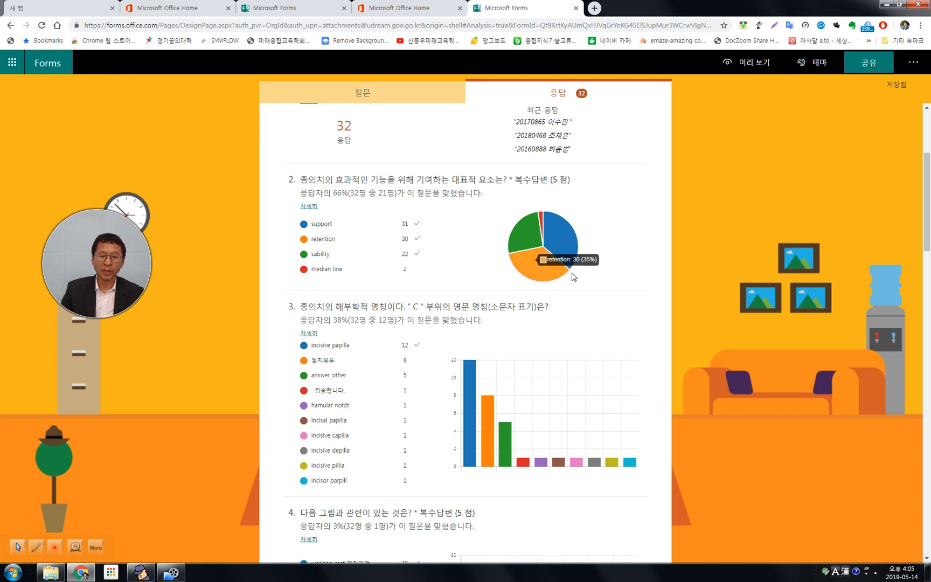
scroll(596, 334, "down", 3)
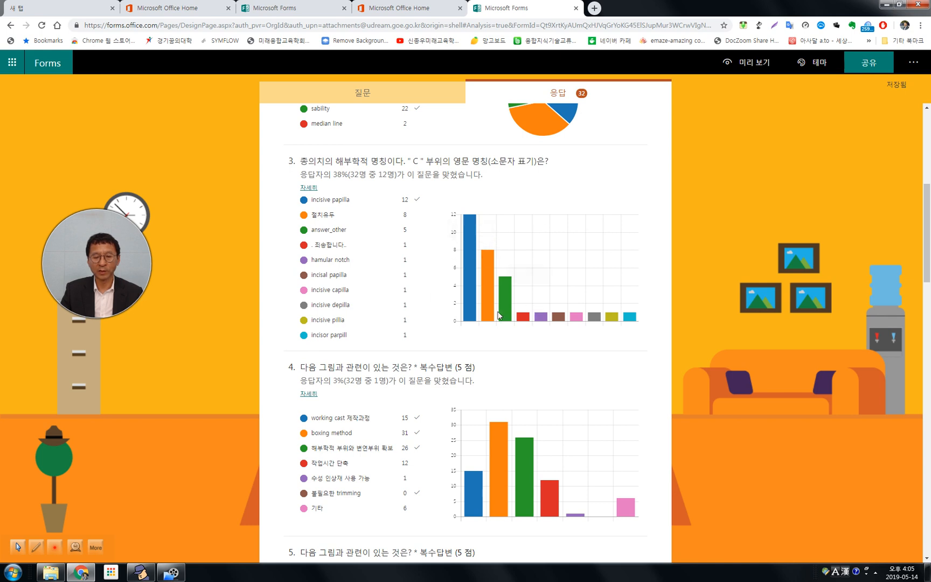
scroll(432, 324, "down", 2)
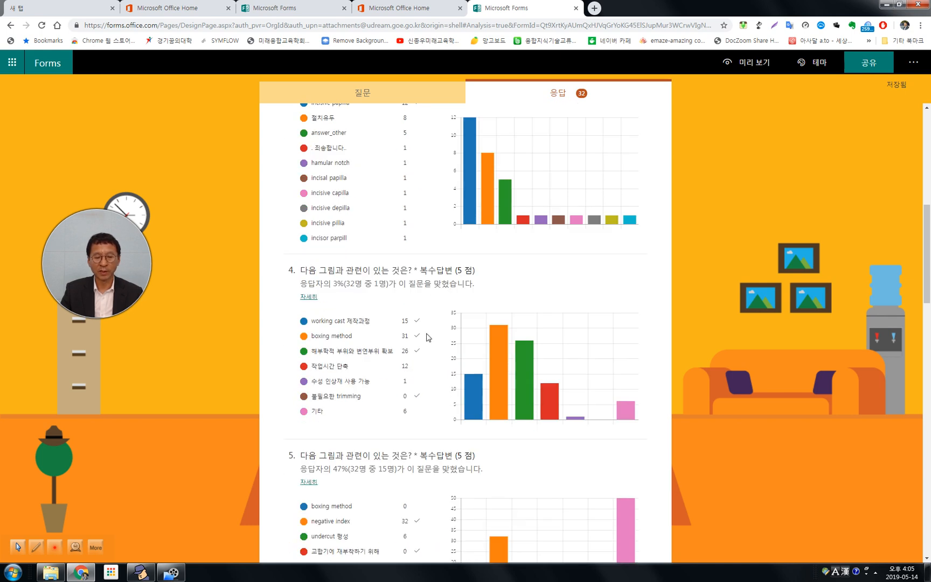
scroll(423, 360, "down", 2)
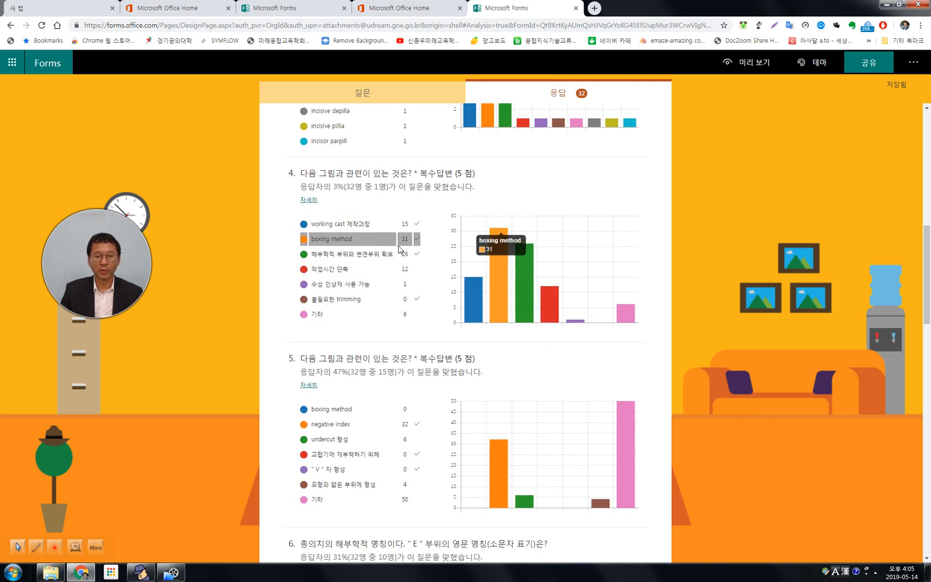
scroll(396, 302, "down", 2)
scroll(396, 302, "down", 5)
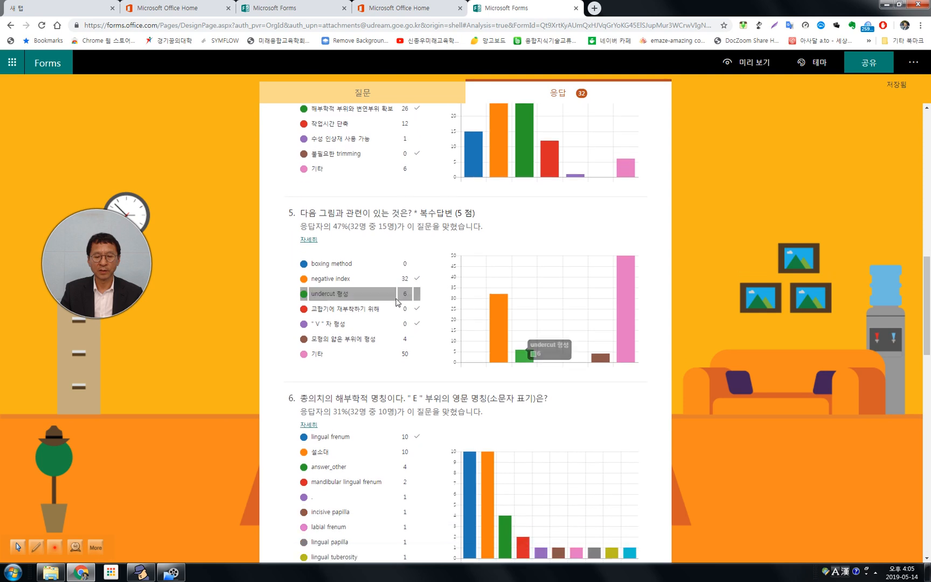
scroll(397, 299, "down", 5)
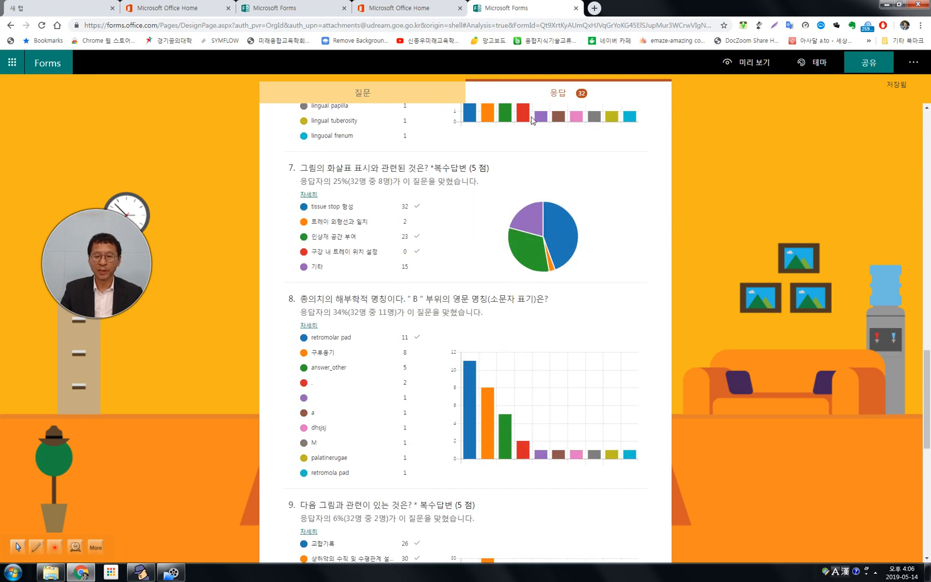
mouse_move(520, 251)
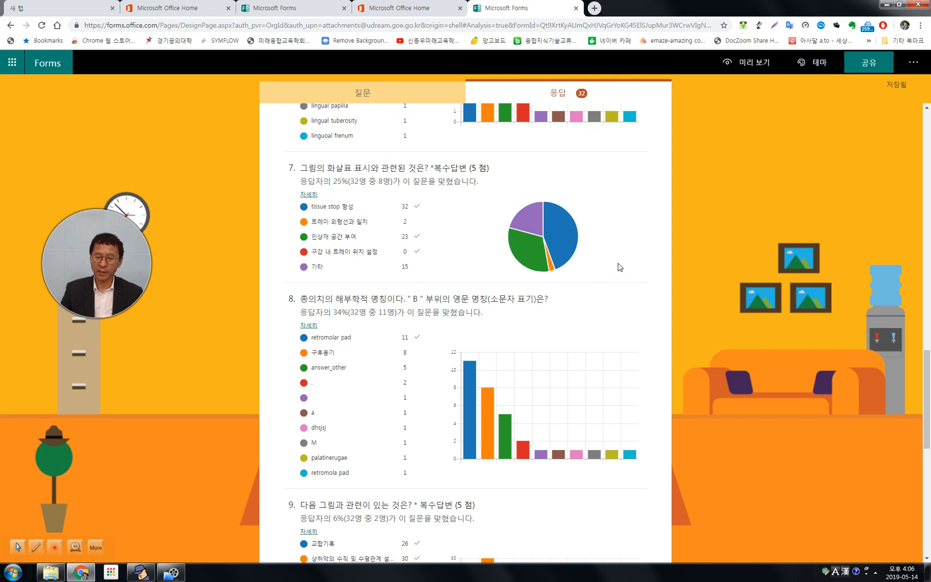
mouse_move(530, 199)
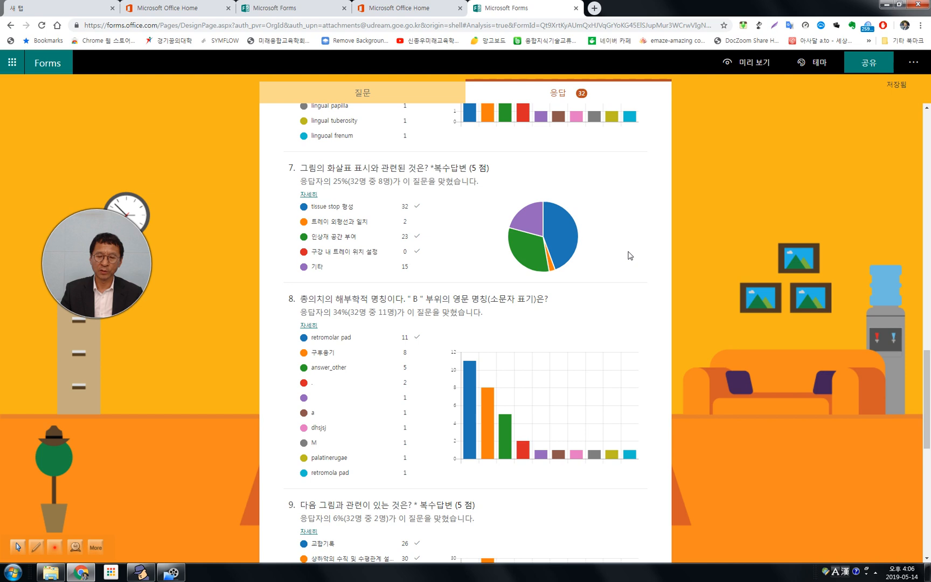
scroll(630, 255, "down", 3)
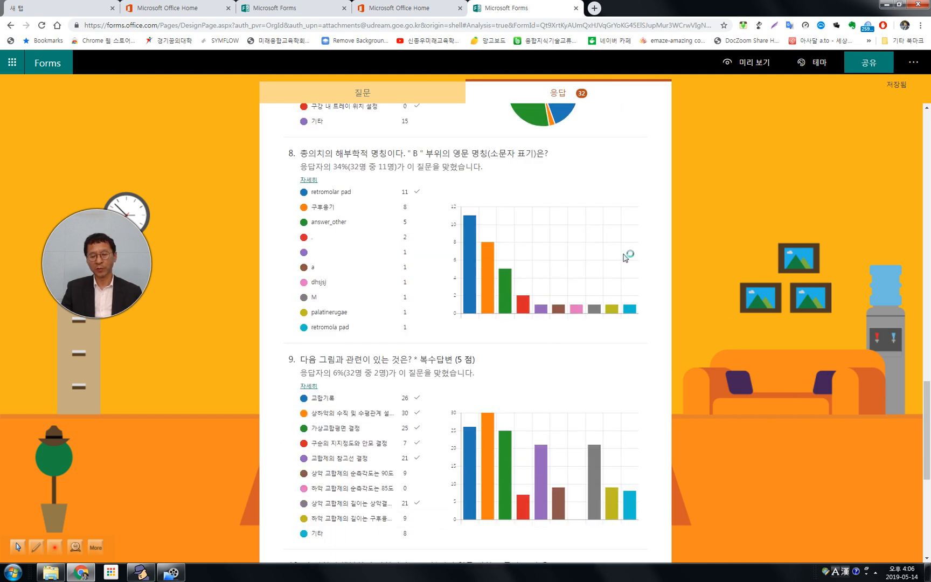